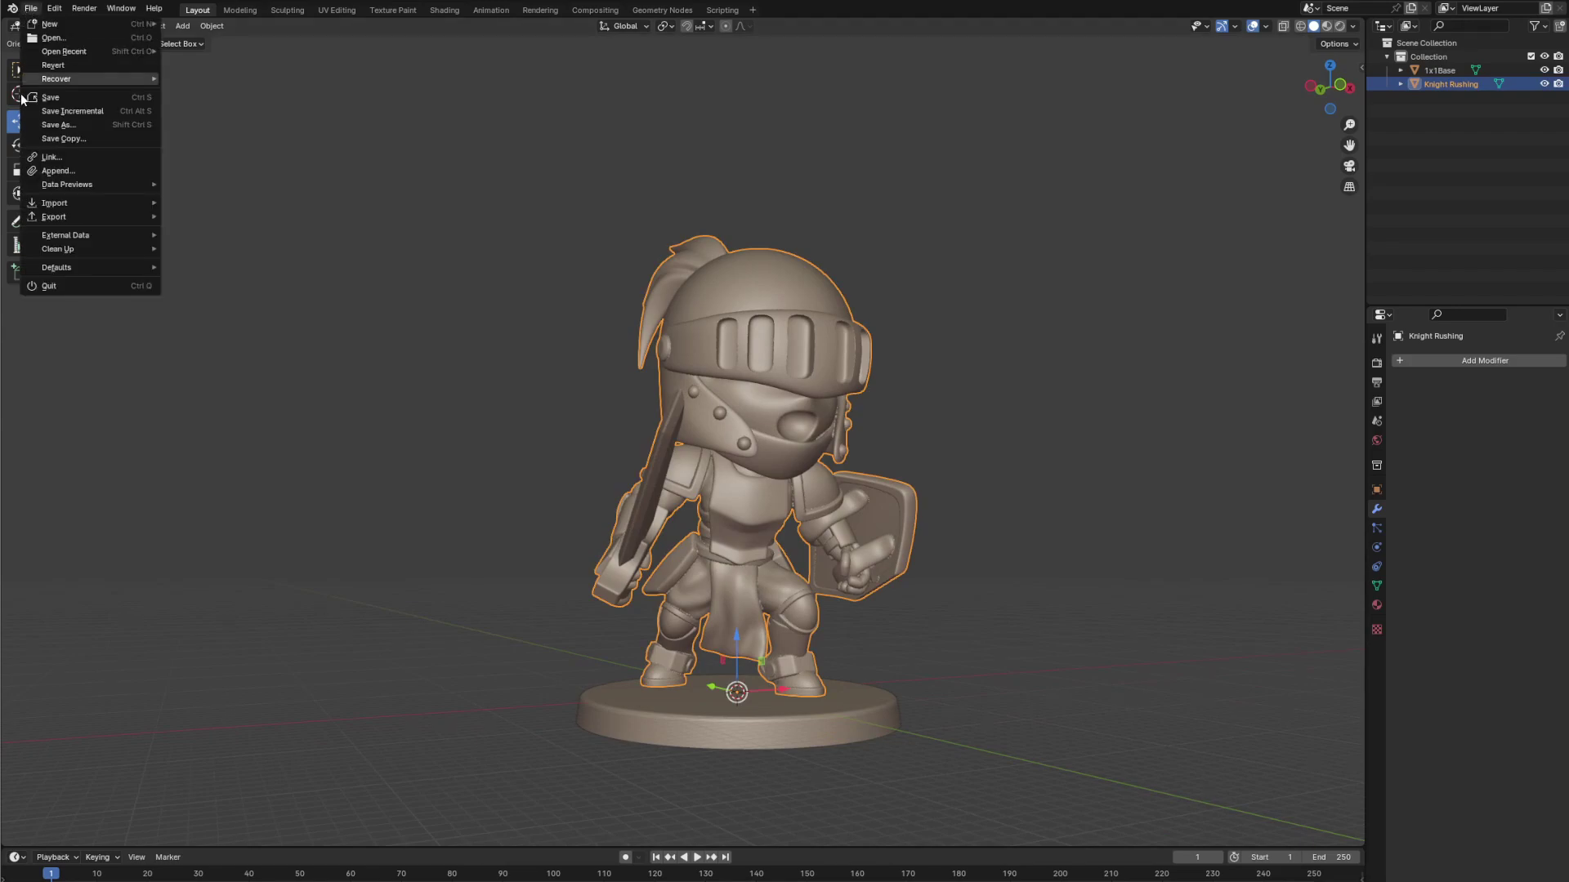
Export the selected Knight Rushing model as an STL file
mouse_move(82, 220)
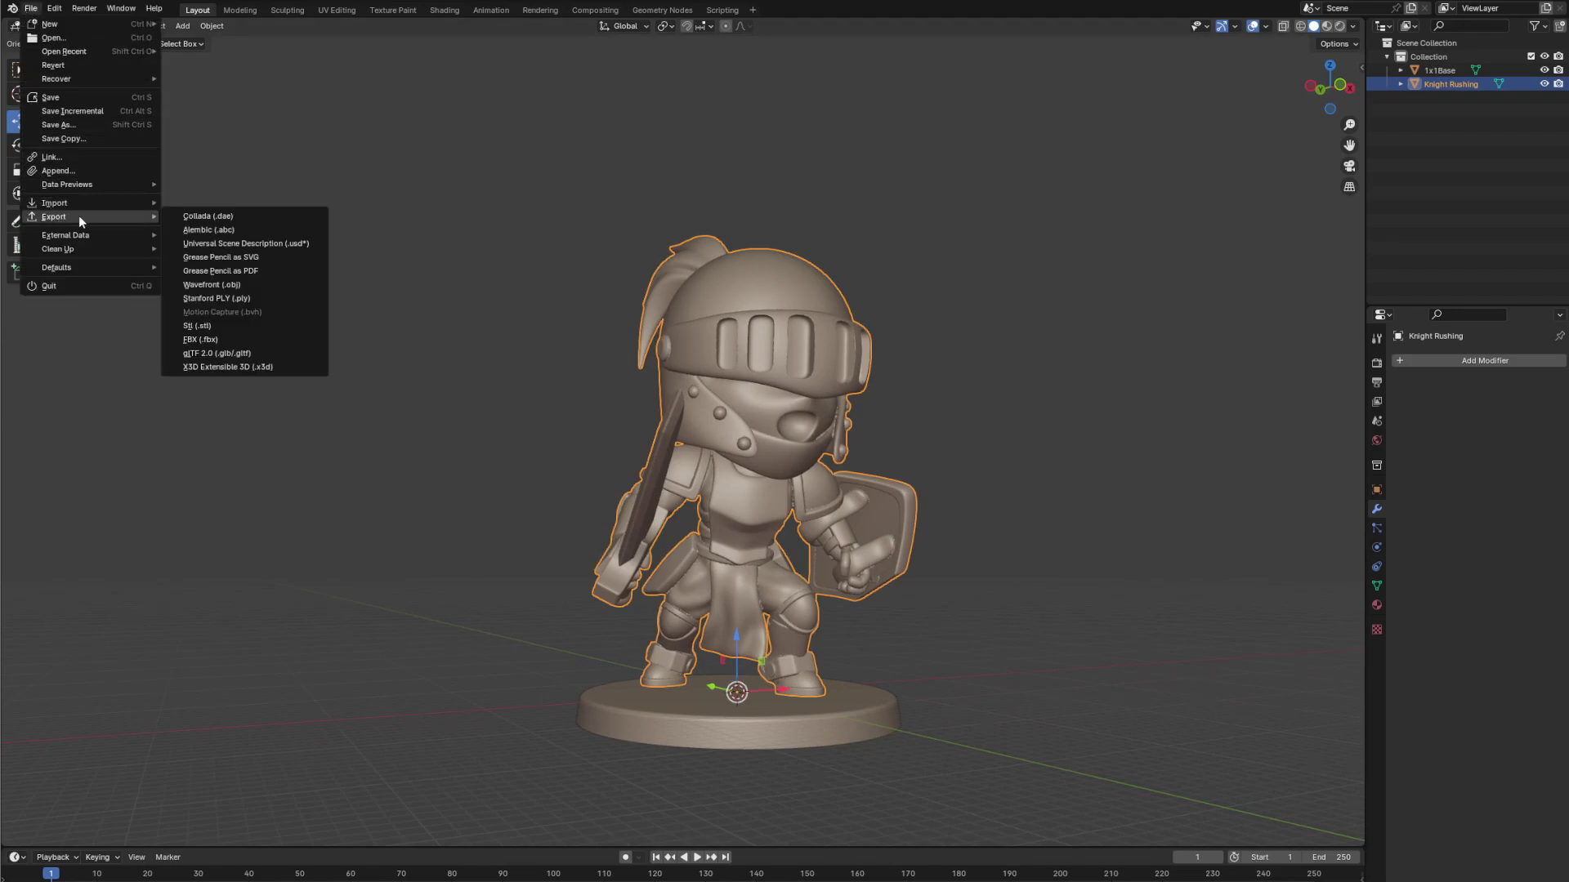
left_click(196, 326)
left_click(34, 9)
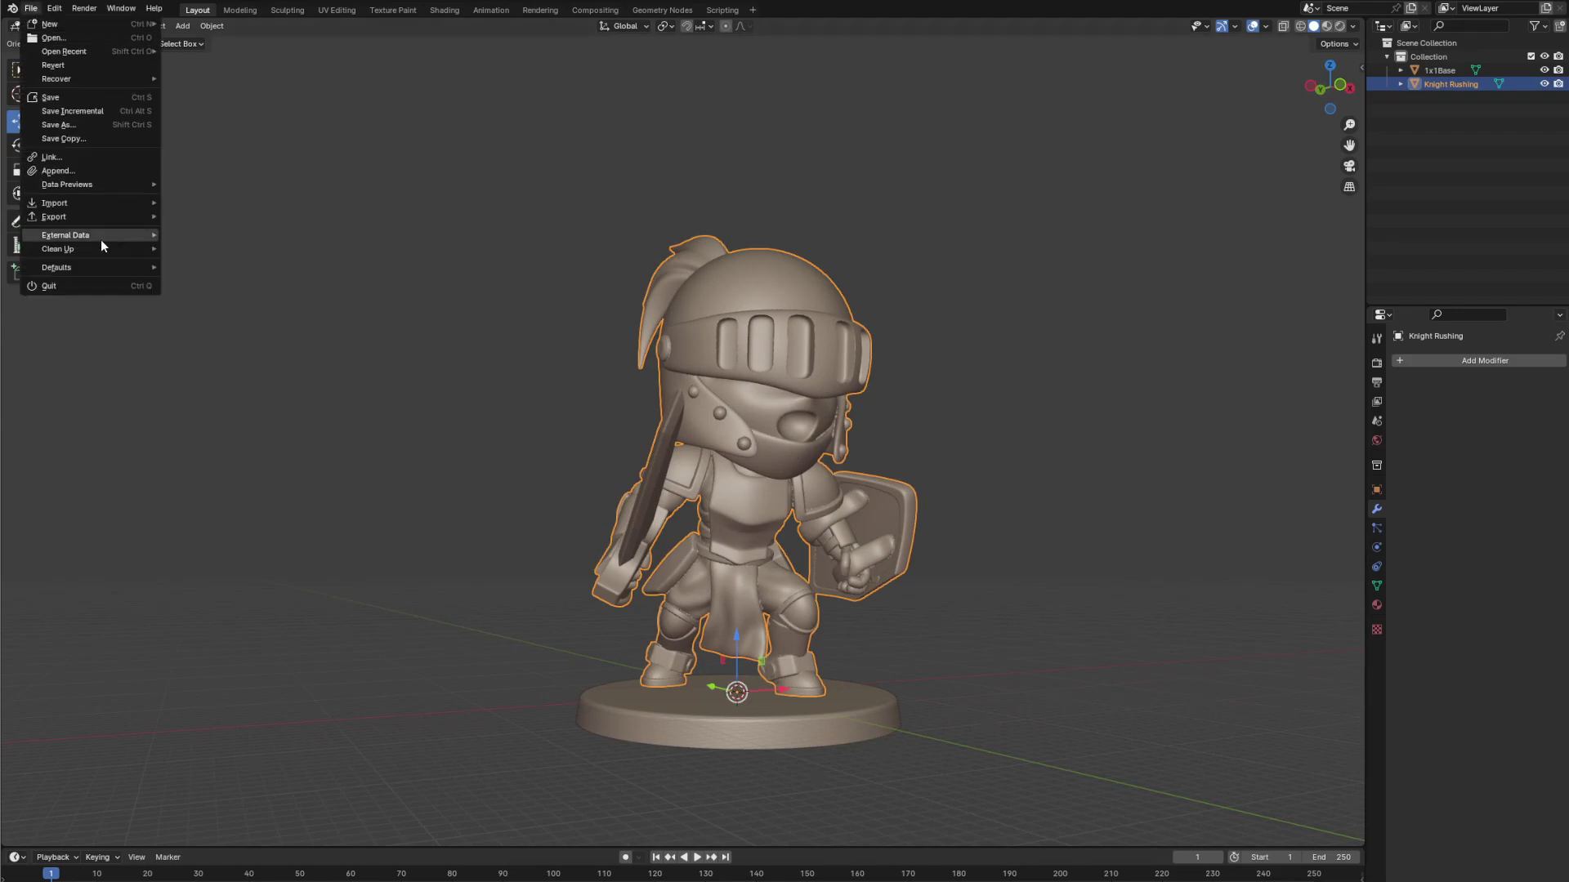
mouse_move(62, 216)
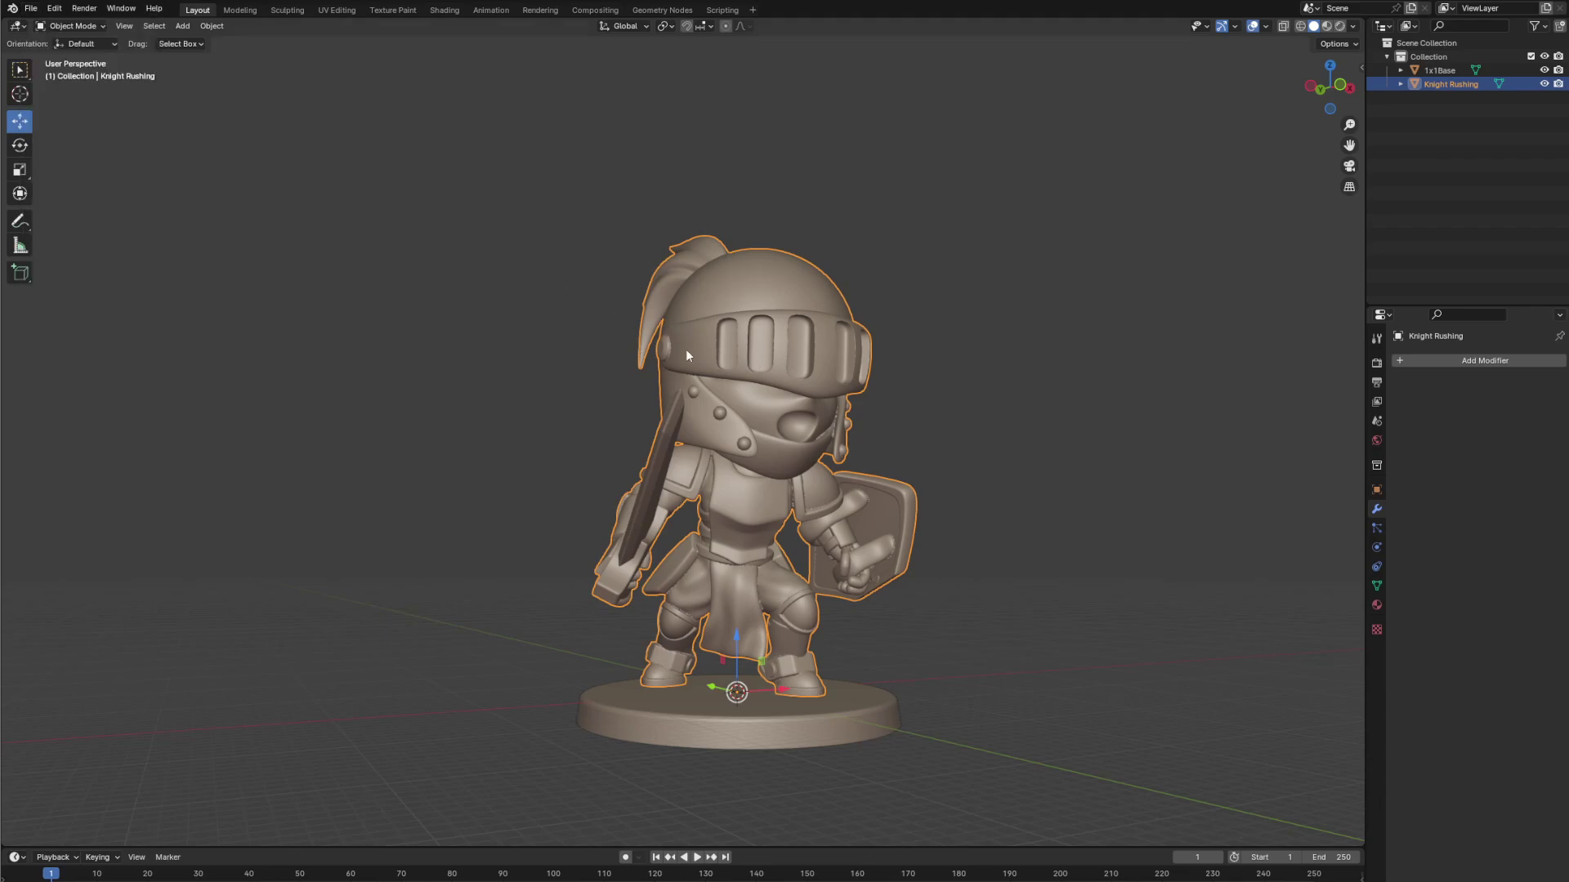
middle_click_drag(662, 349, 817, 406)
left_click(855, 408)
key("ctrl+z")
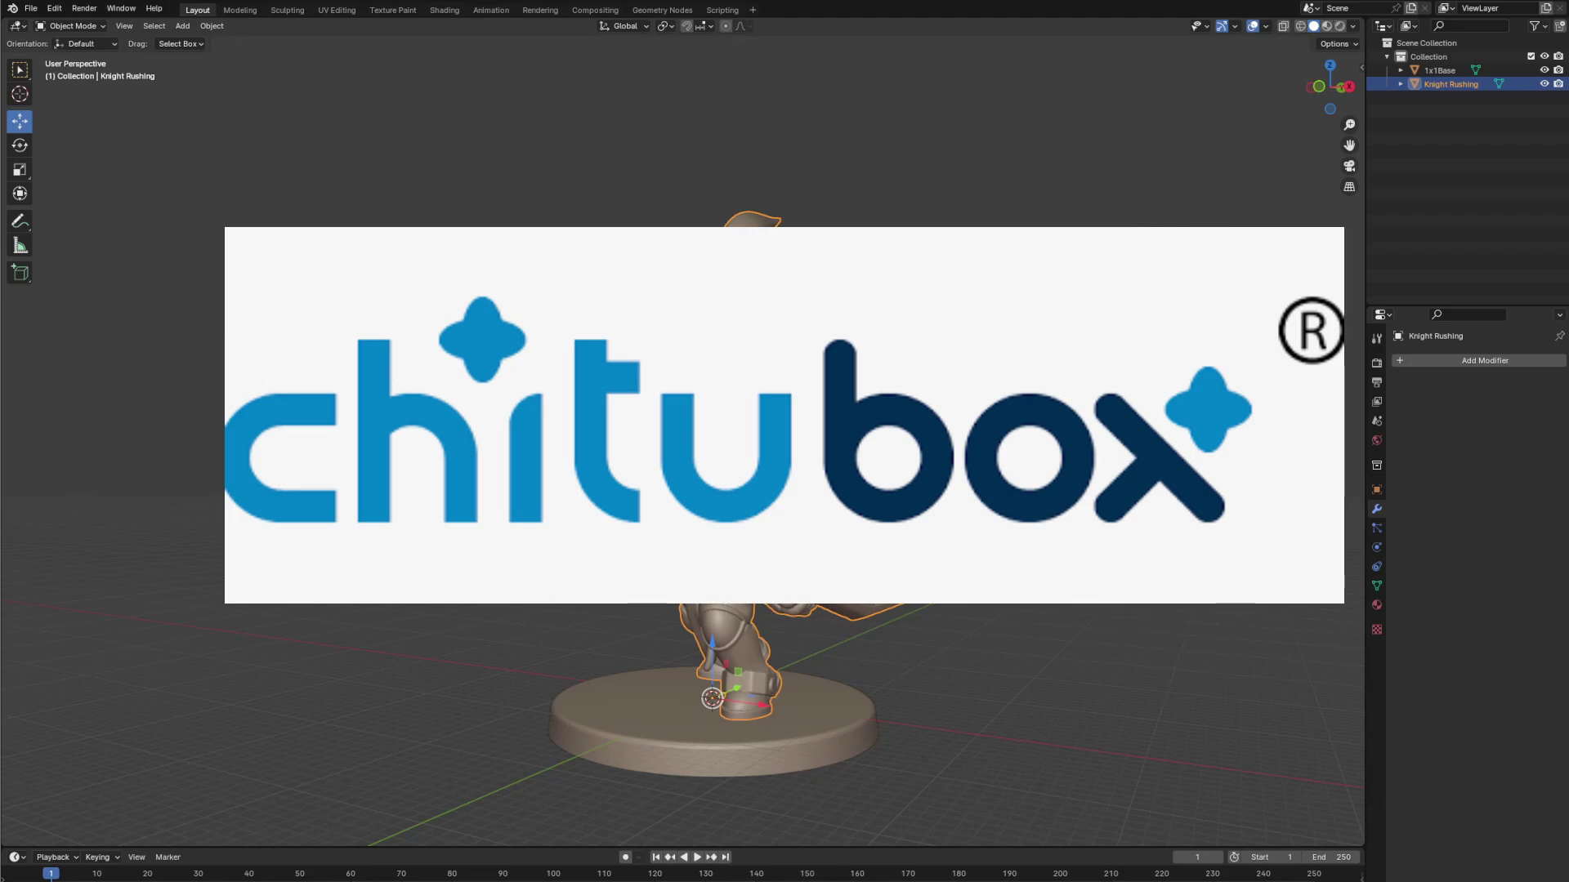
middle_click_drag(768, 425, 802, 422)
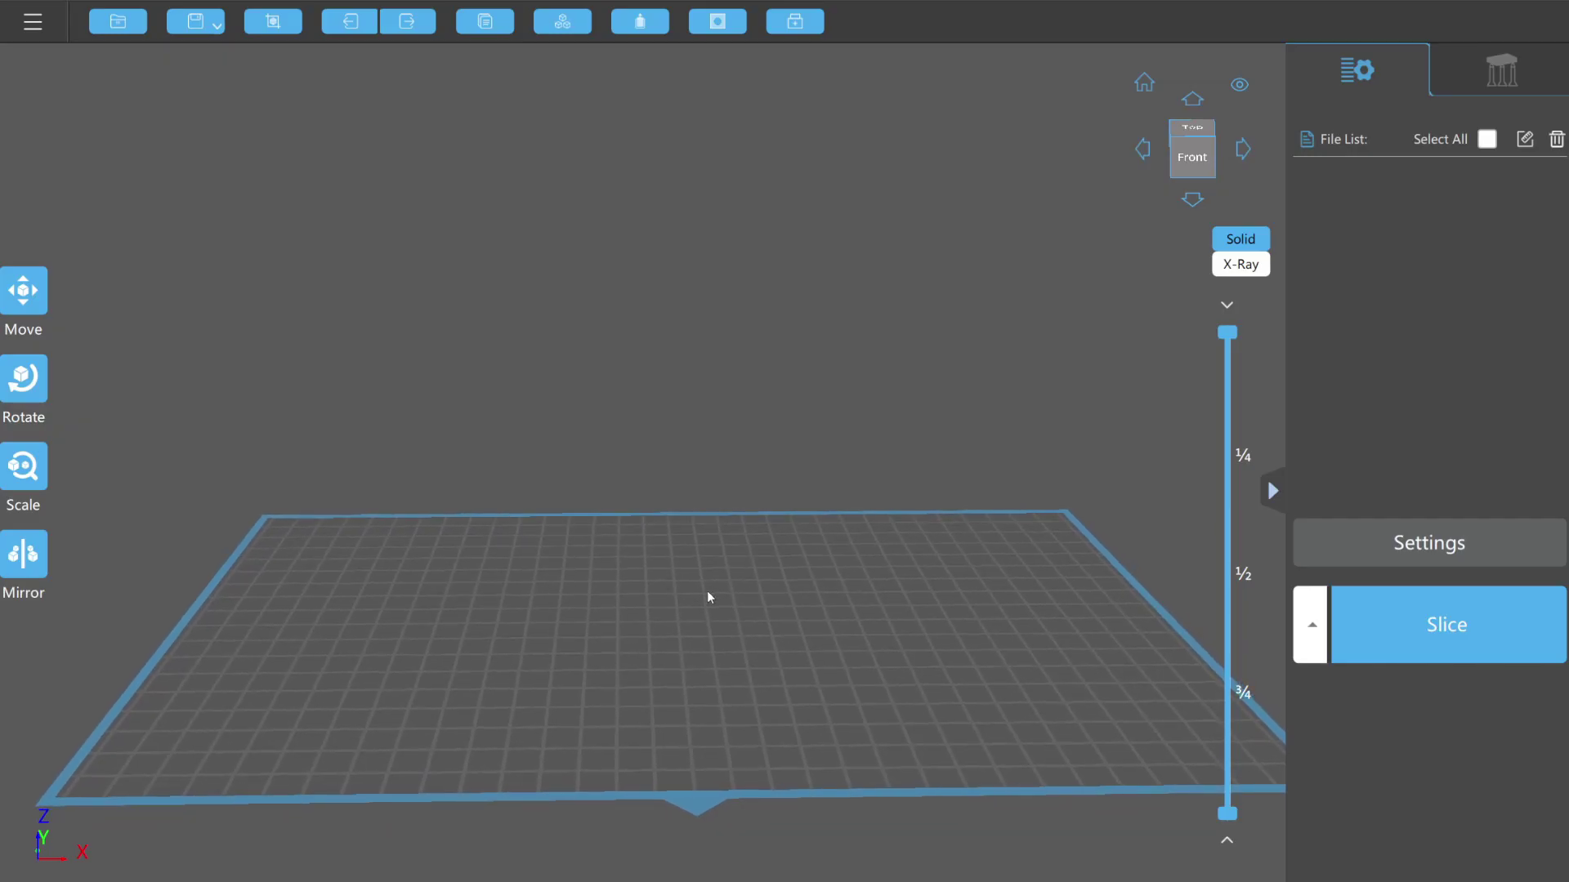
Switch to Chitubox and import Knight Rushing.stl onto the build plate
right_click_drag(707, 590, 502, 418)
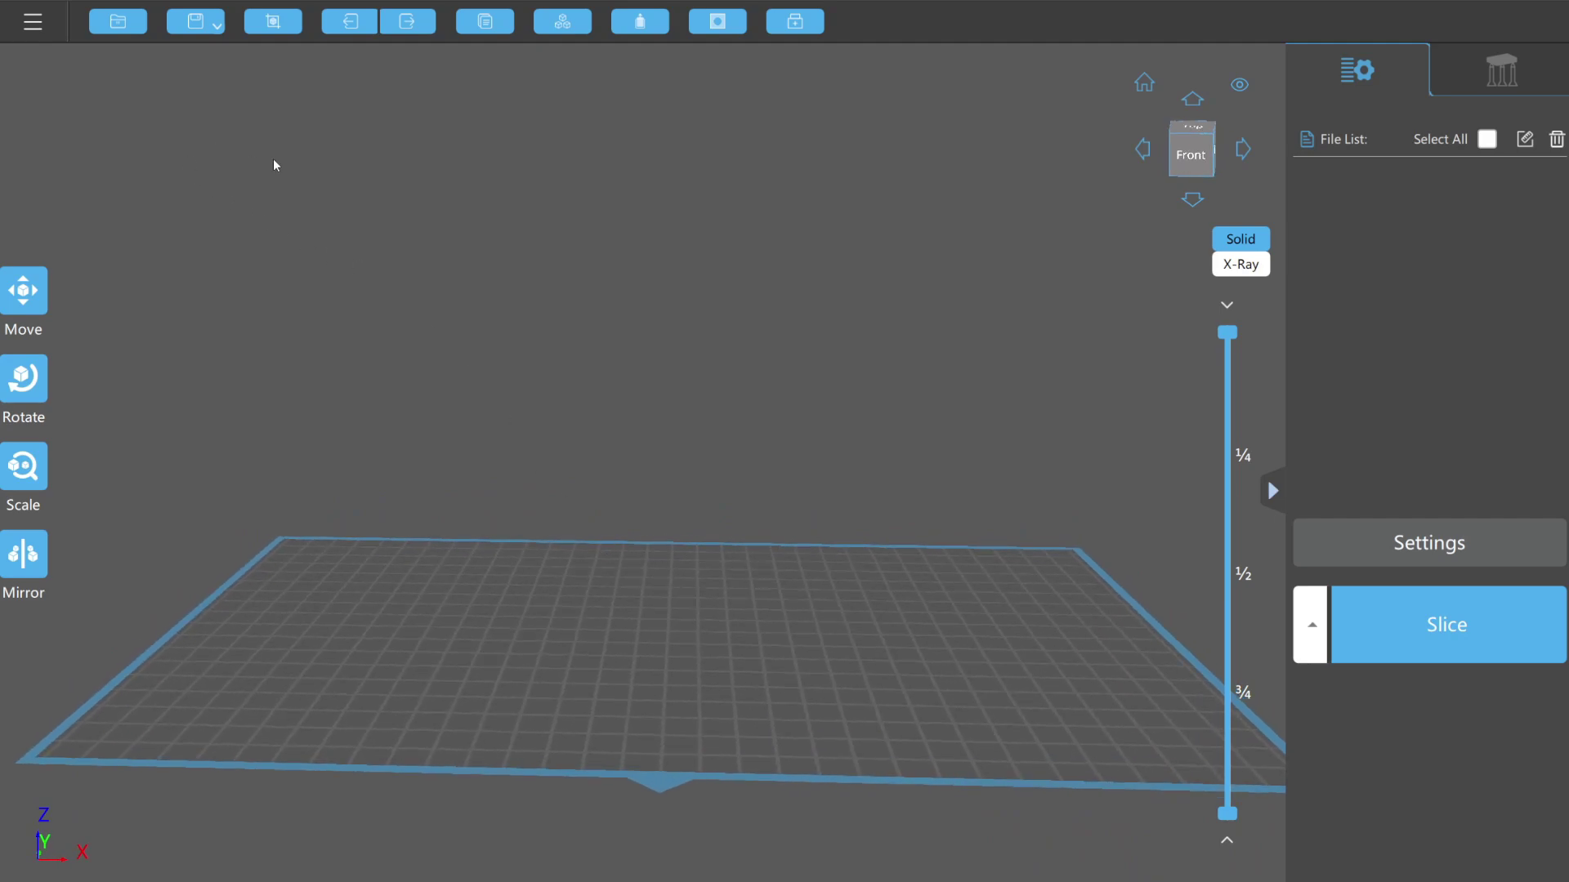
left_click(119, 23)
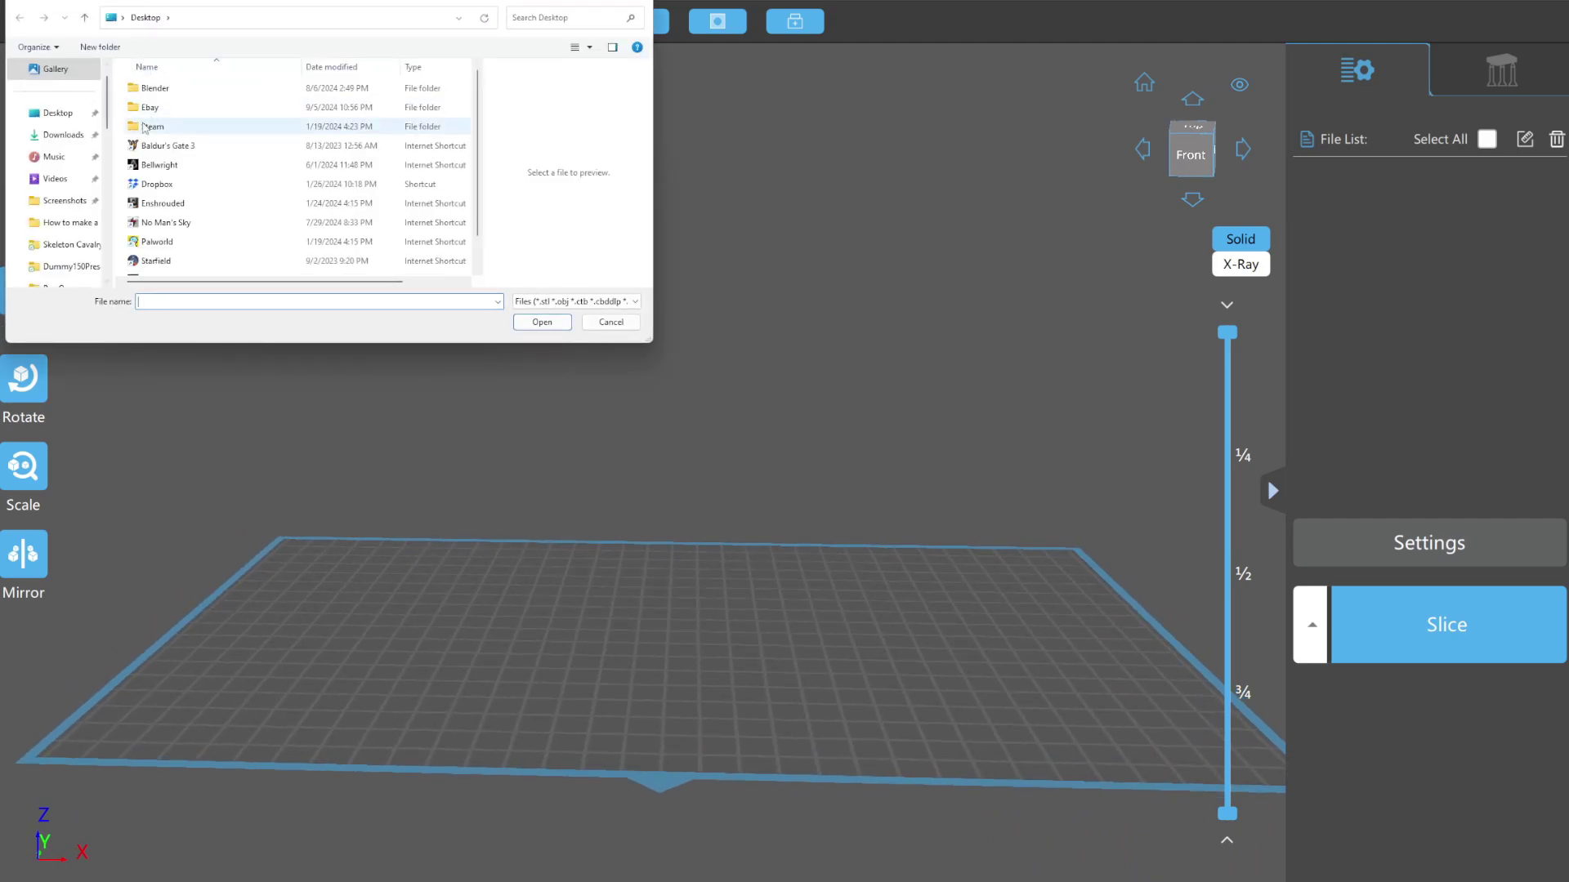
left_click(611, 322)
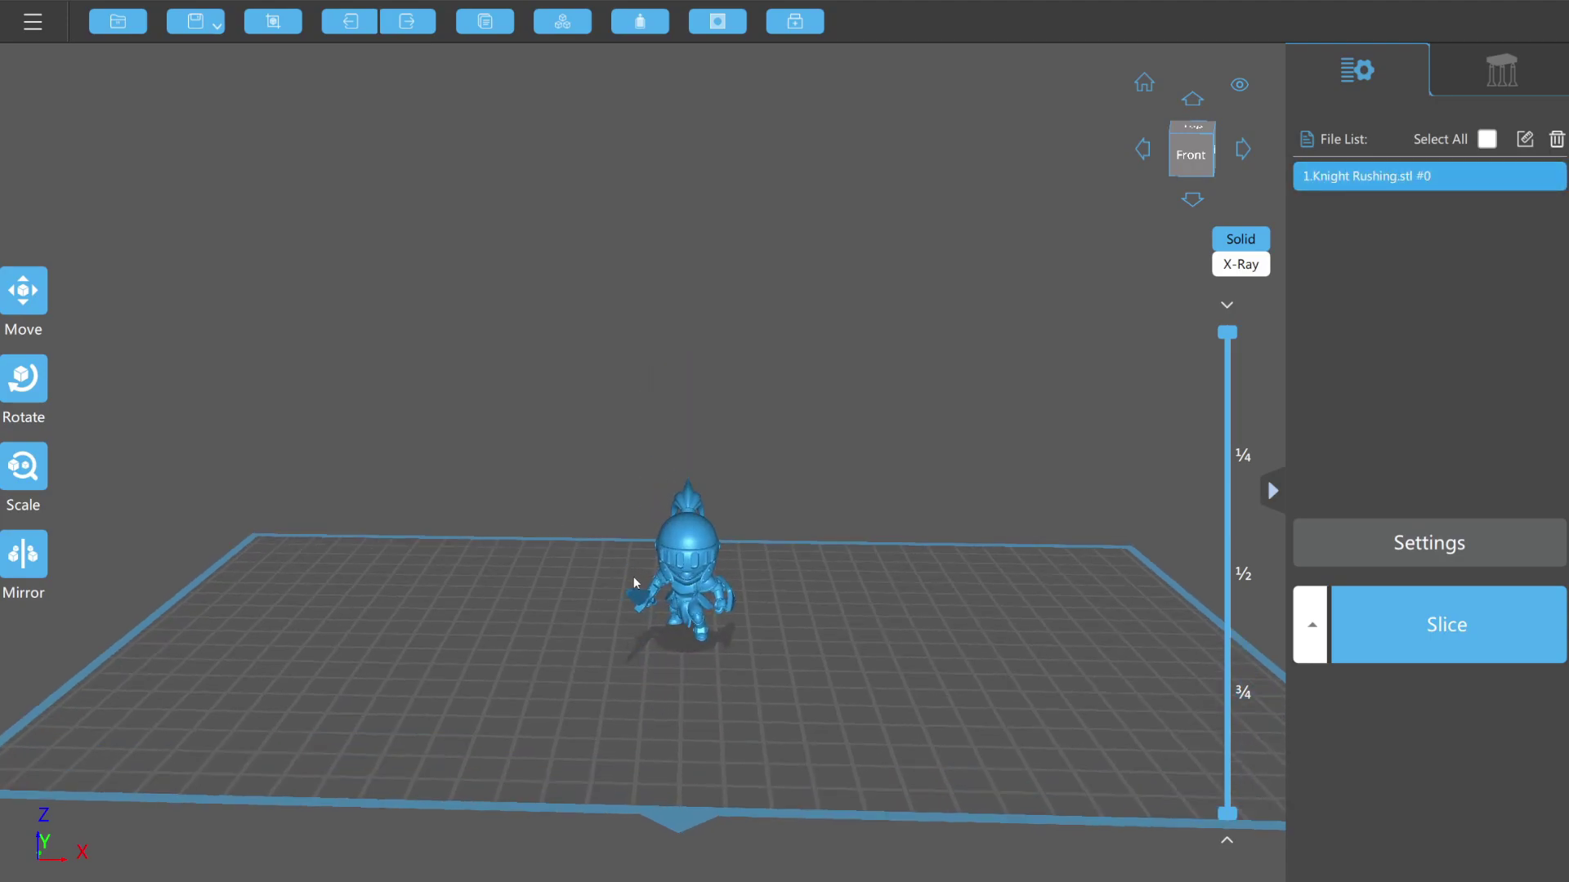
Rotate the knight by -45° about the X axis
left_click_drag(625, 569, 343, 490)
left_click(24, 377)
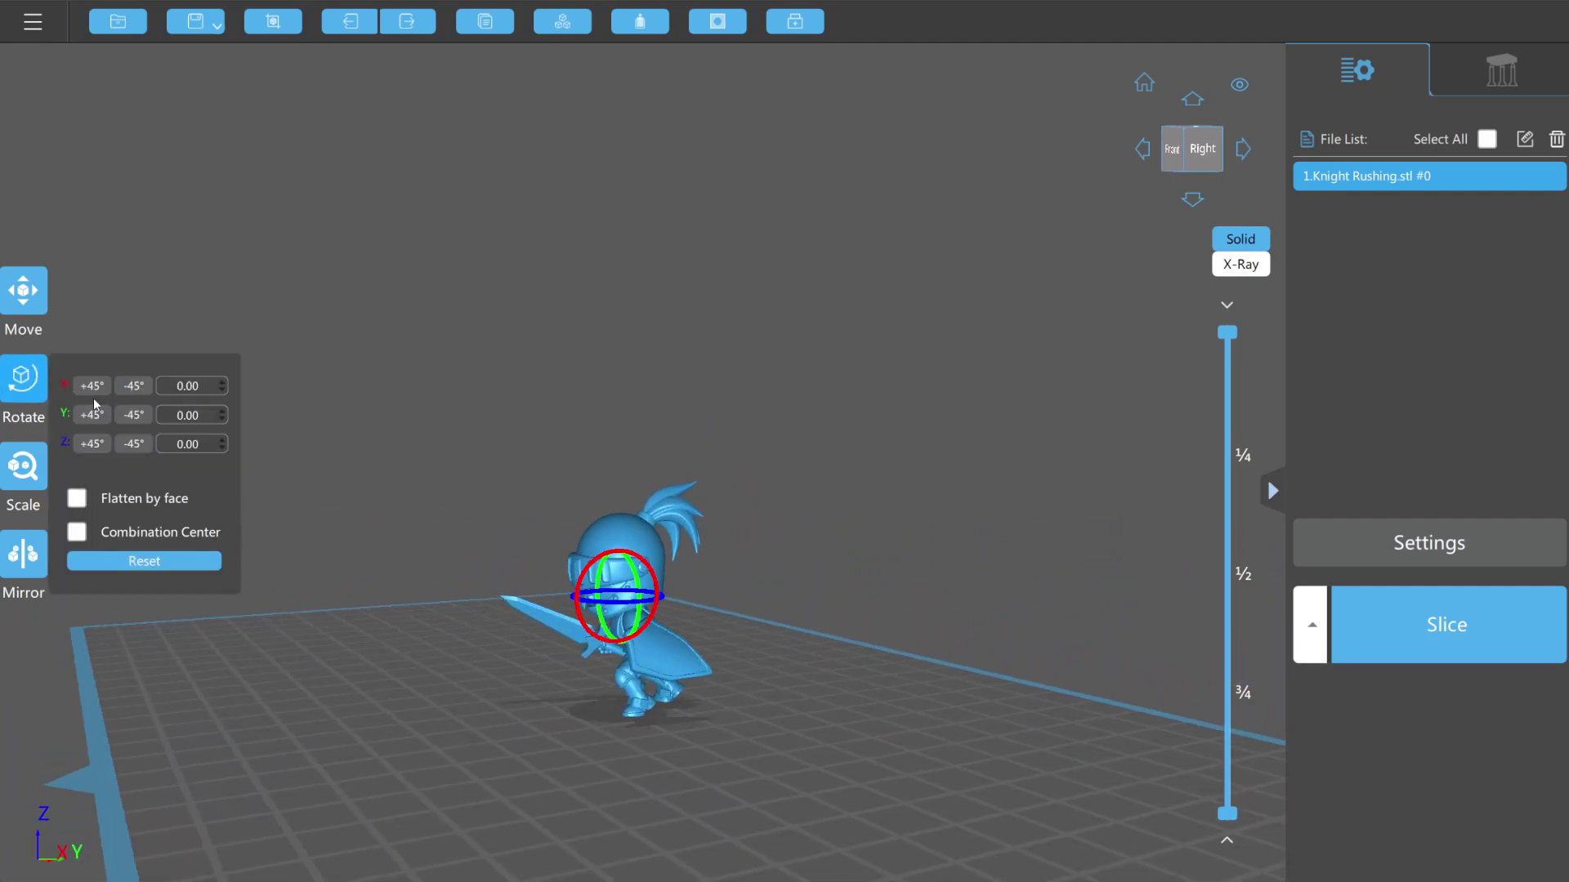
left_click(133, 385)
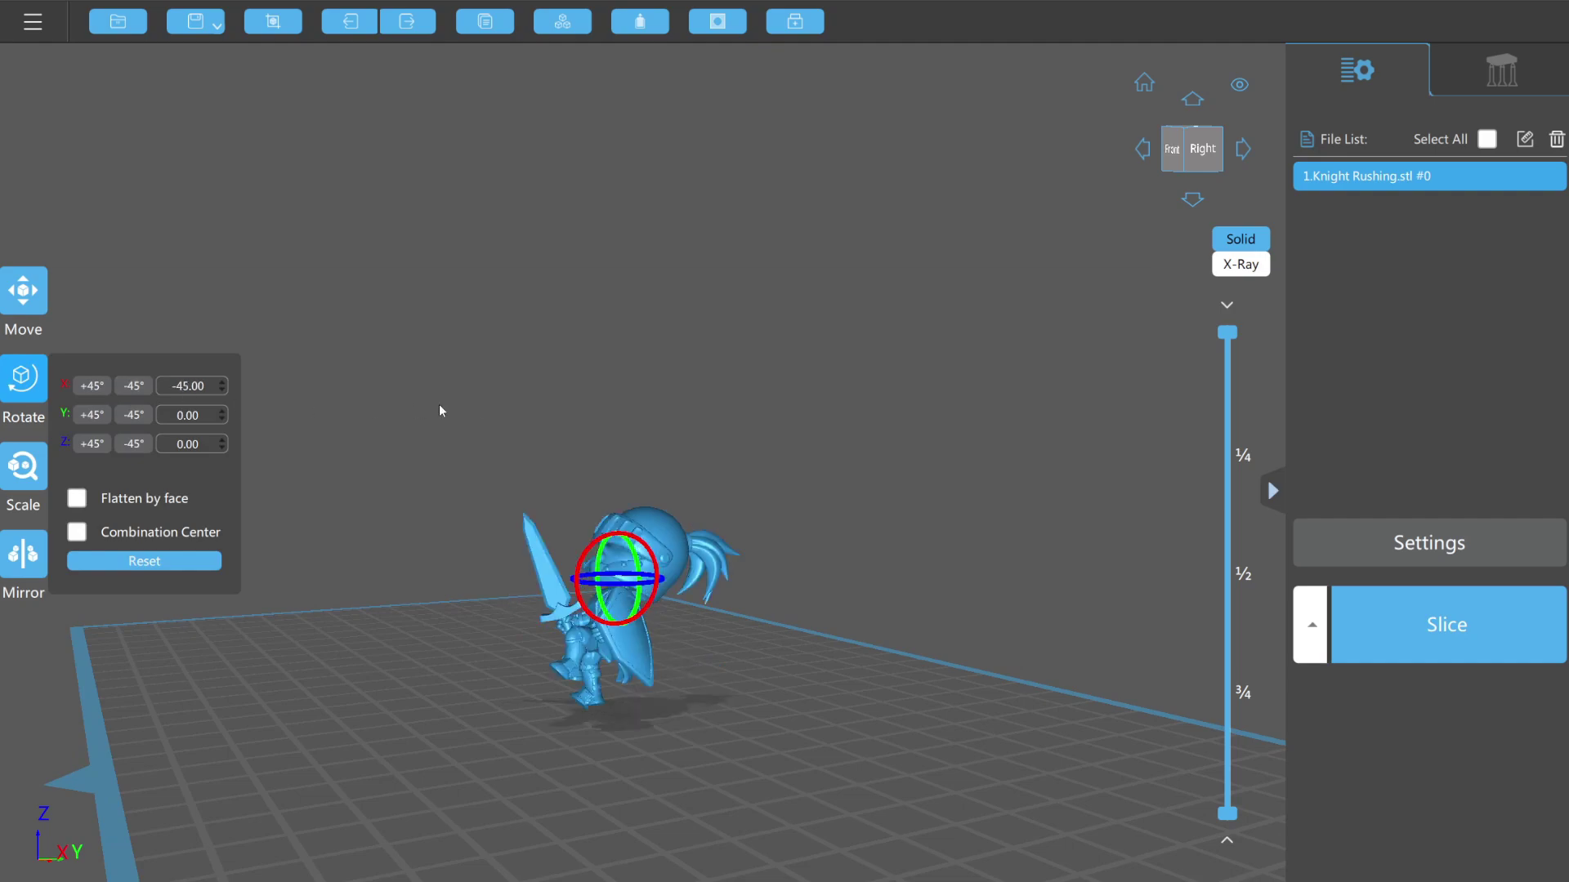
Rotate the knight back by +45° about the X axis to stand it upright
mouse_move(572, 478)
left_mouse_down()
mouse_move(530, 464)
mouse_move(598, 478)
left_mouse_up()
scroll(709, 541, "up", 3)
right_click_drag(709, 541, 722, 590)
left_click(579, 566)
scroll(703, 697, "up", 5)
right_click_drag(704, 696, 731, 684)
left_click_drag(732, 685, 212, 438)
left_click(24, 384)
left_click(87, 390)
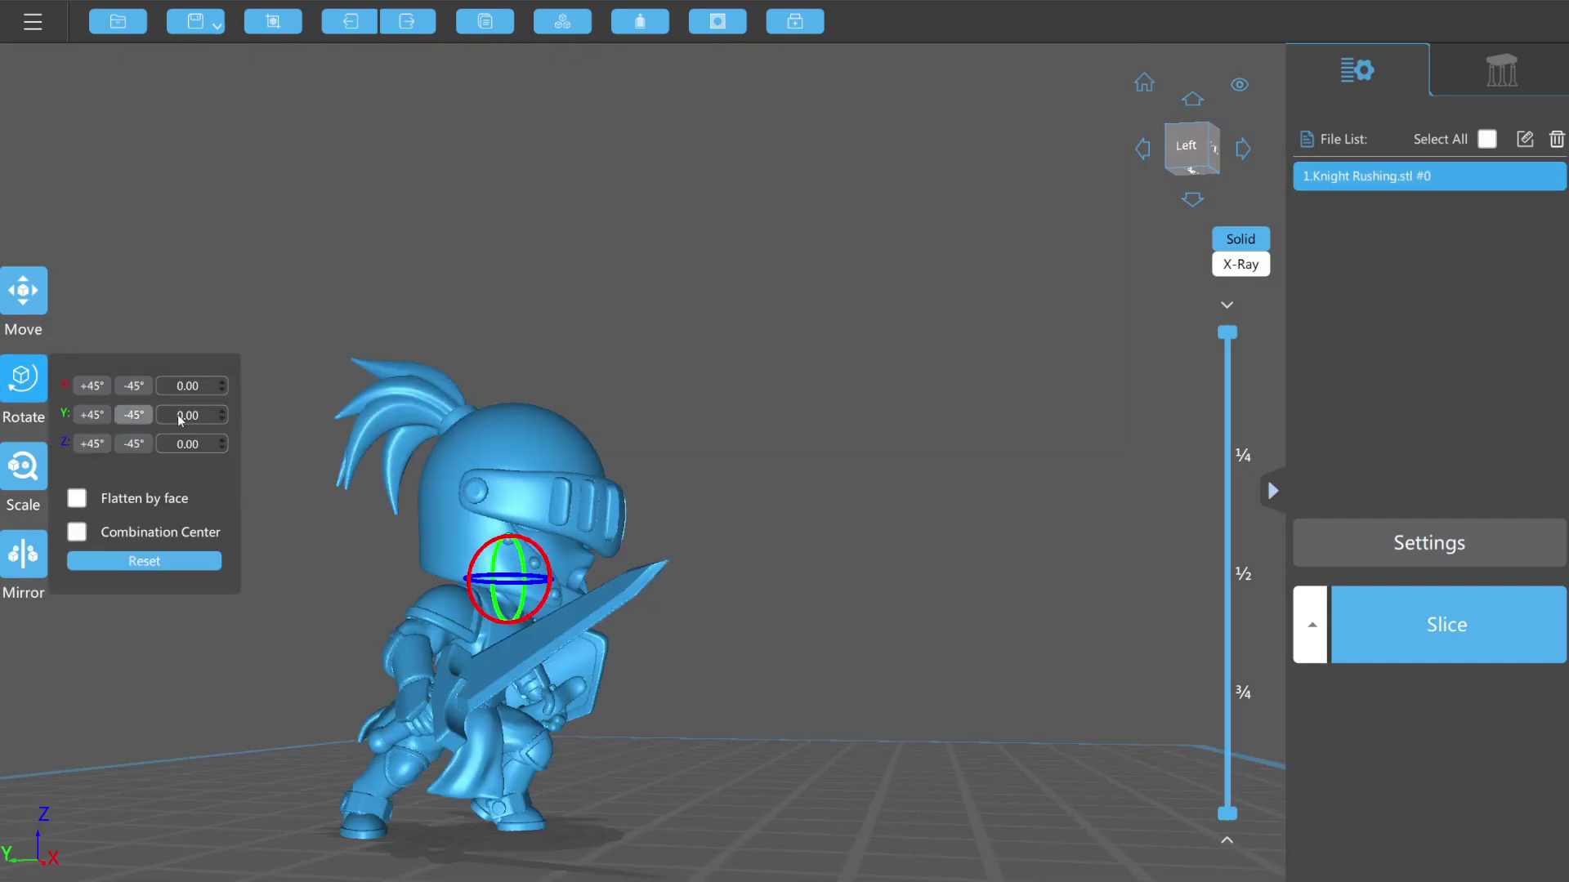
Check the undersides of the knight's feet, and tilt the model backwards by -45° about the X axis
right_click_drag(723, 666, 753, 629)
left_click_drag(753, 629, 603, 738)
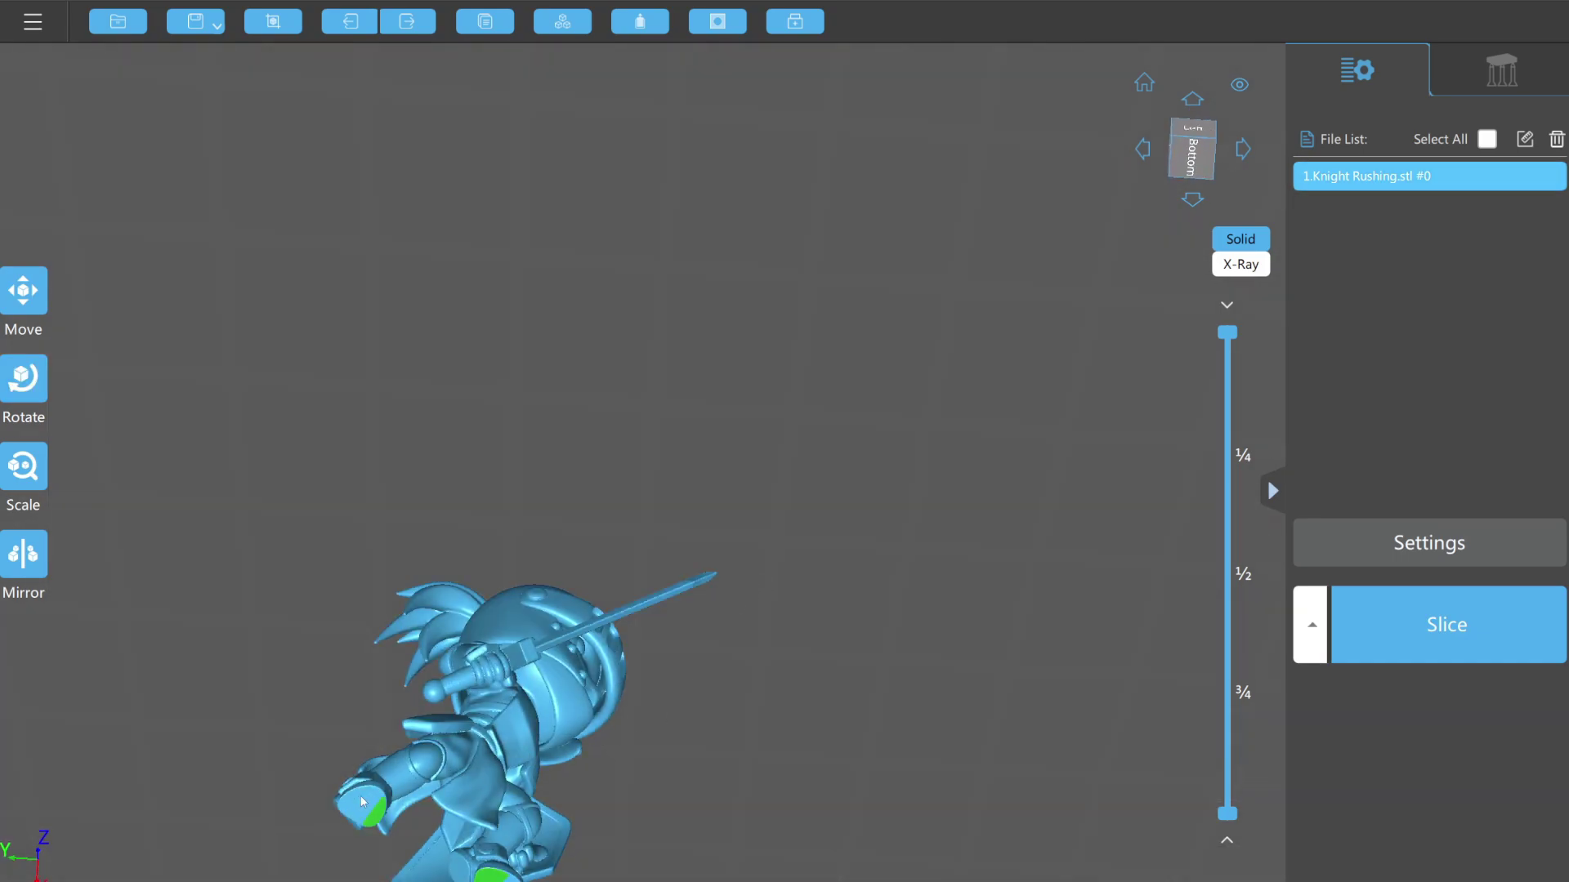
right_click_drag(322, 611, 263, 572)
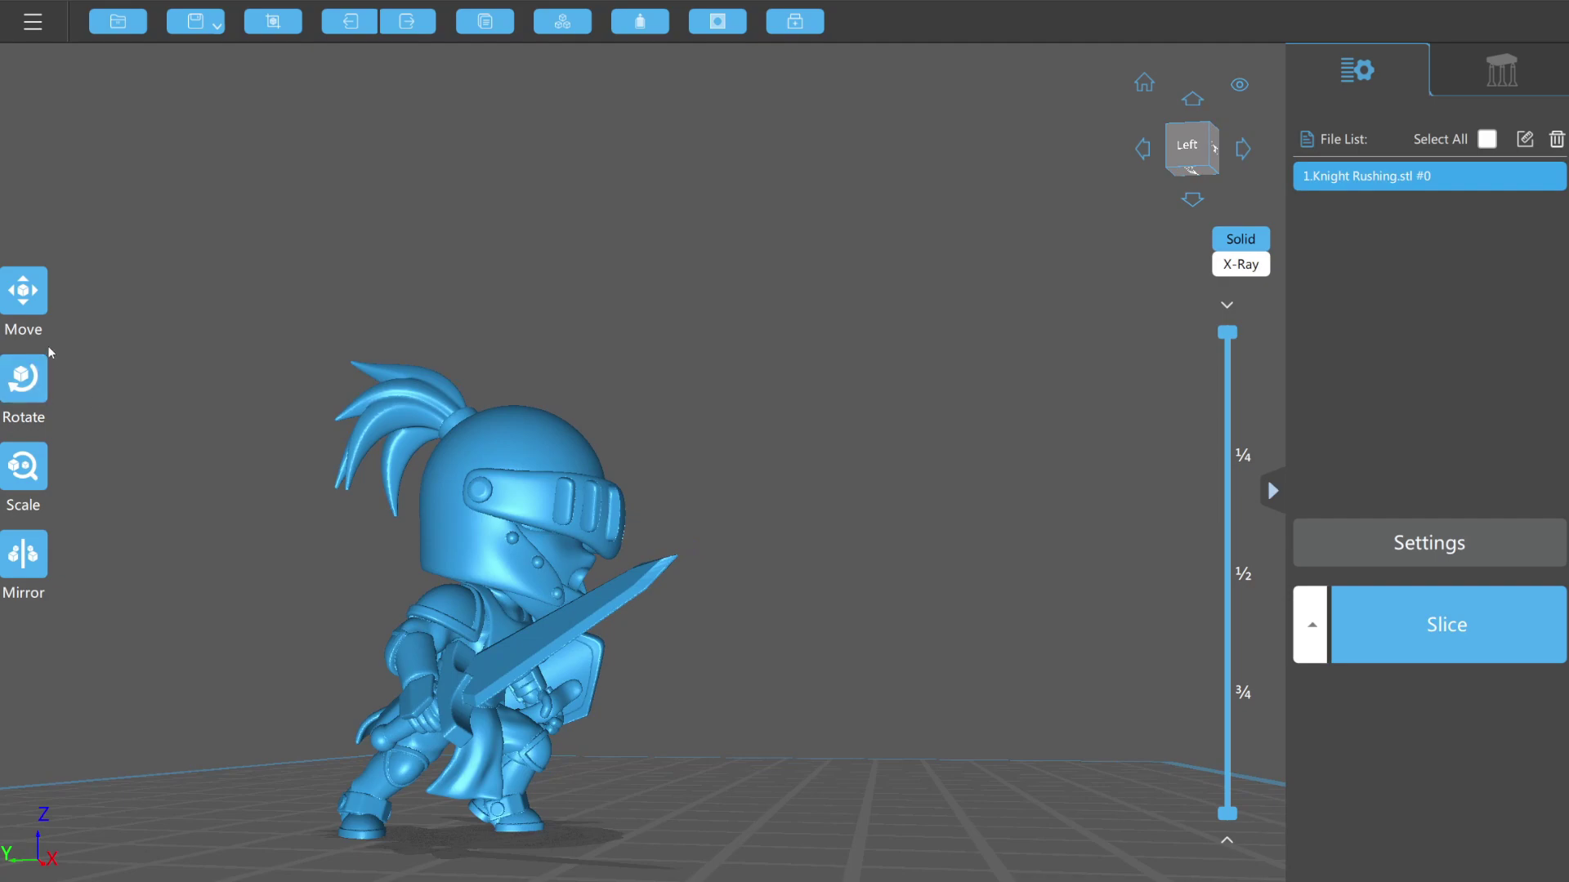
left_click(17, 372)
left_click(124, 386)
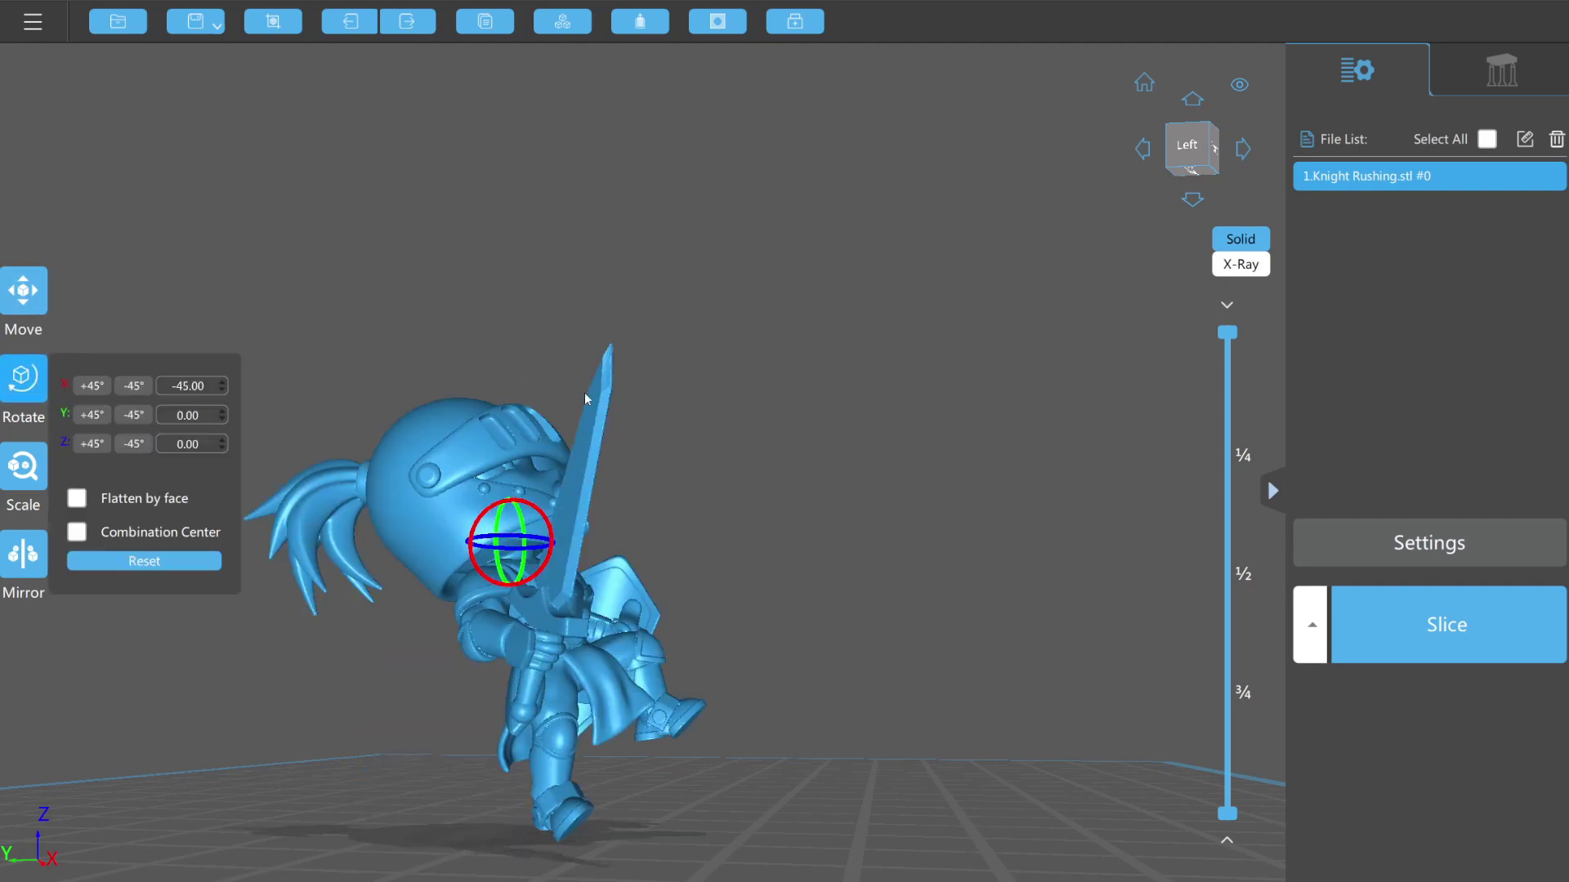
left_click(700, 449)
left_click_drag(700, 448, 1132, 382)
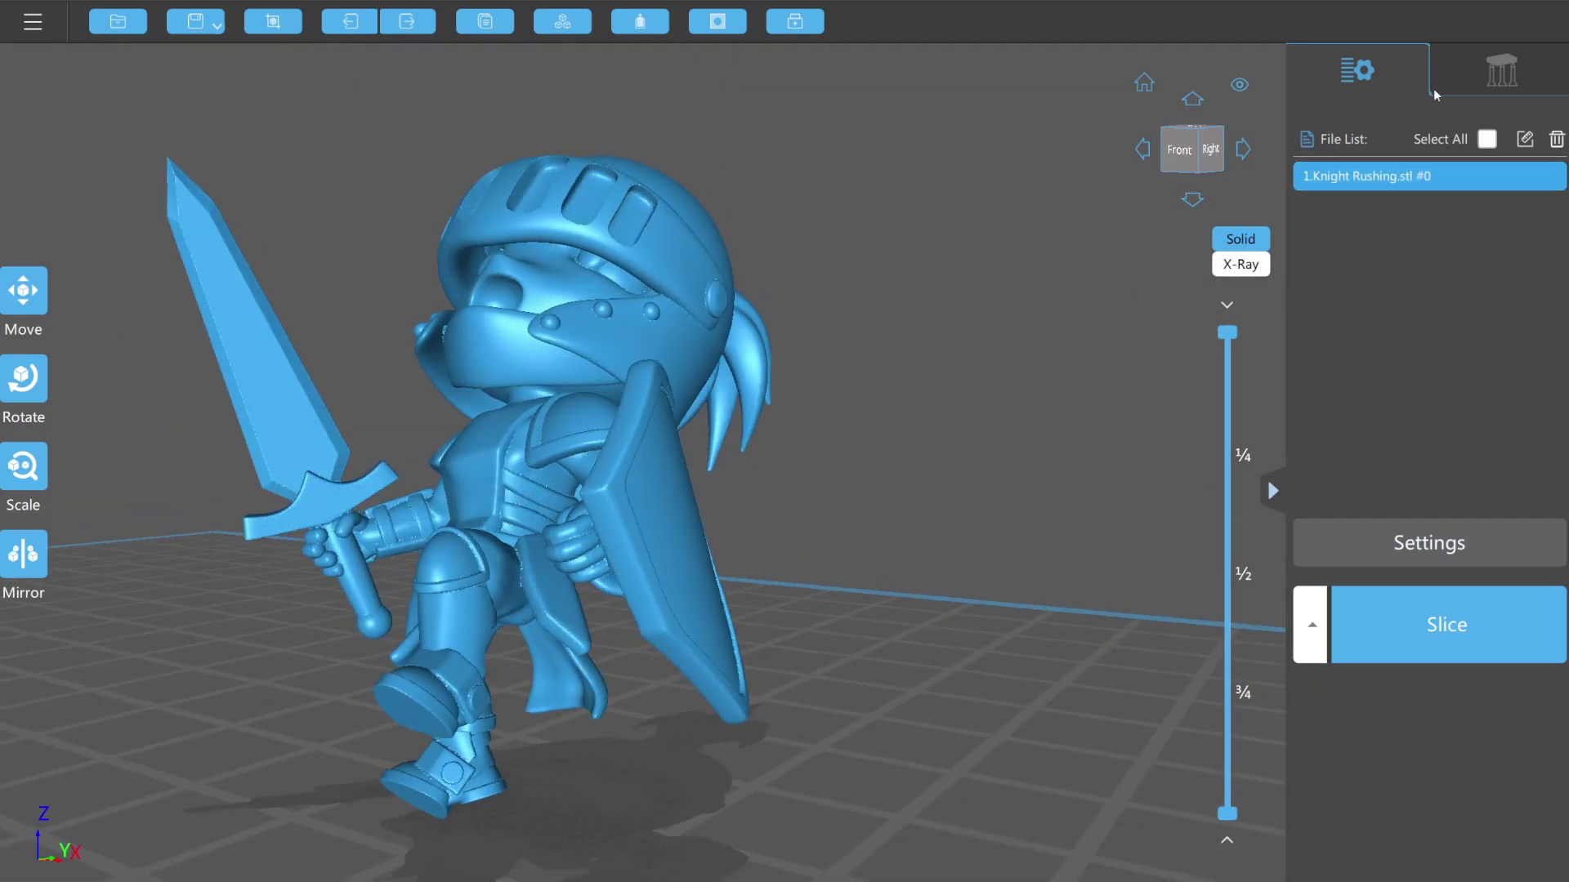
Open the support setup for the knight and choose the Light support preset
left_click(1499, 72)
left_click_drag(791, 474, 948, 490)
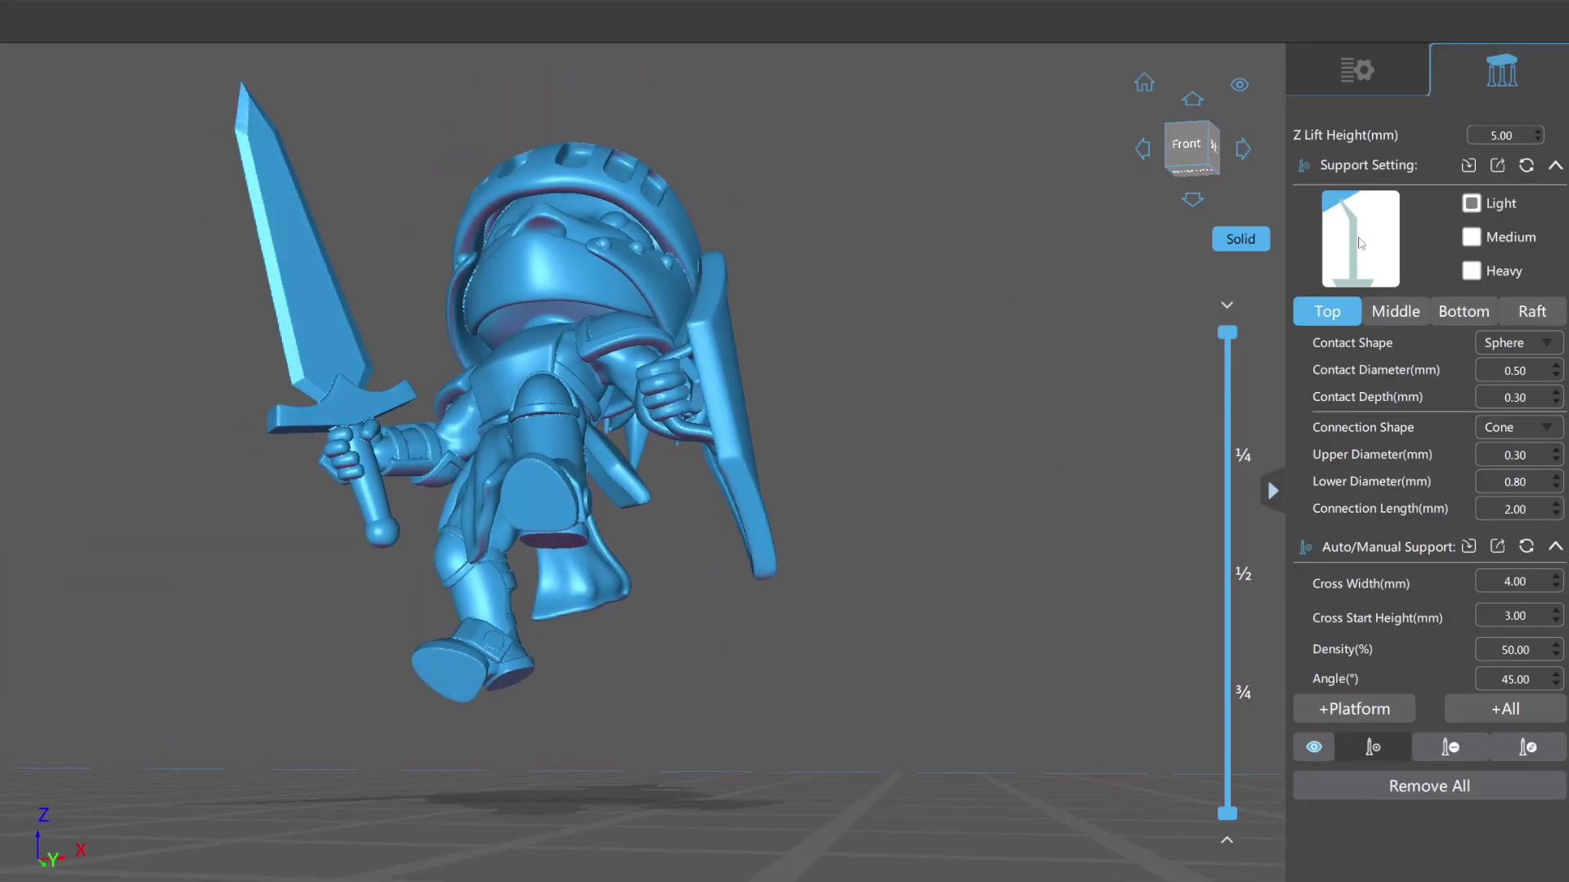
left_click(1471, 204)
left_click_drag(874, 606, 1122, 502)
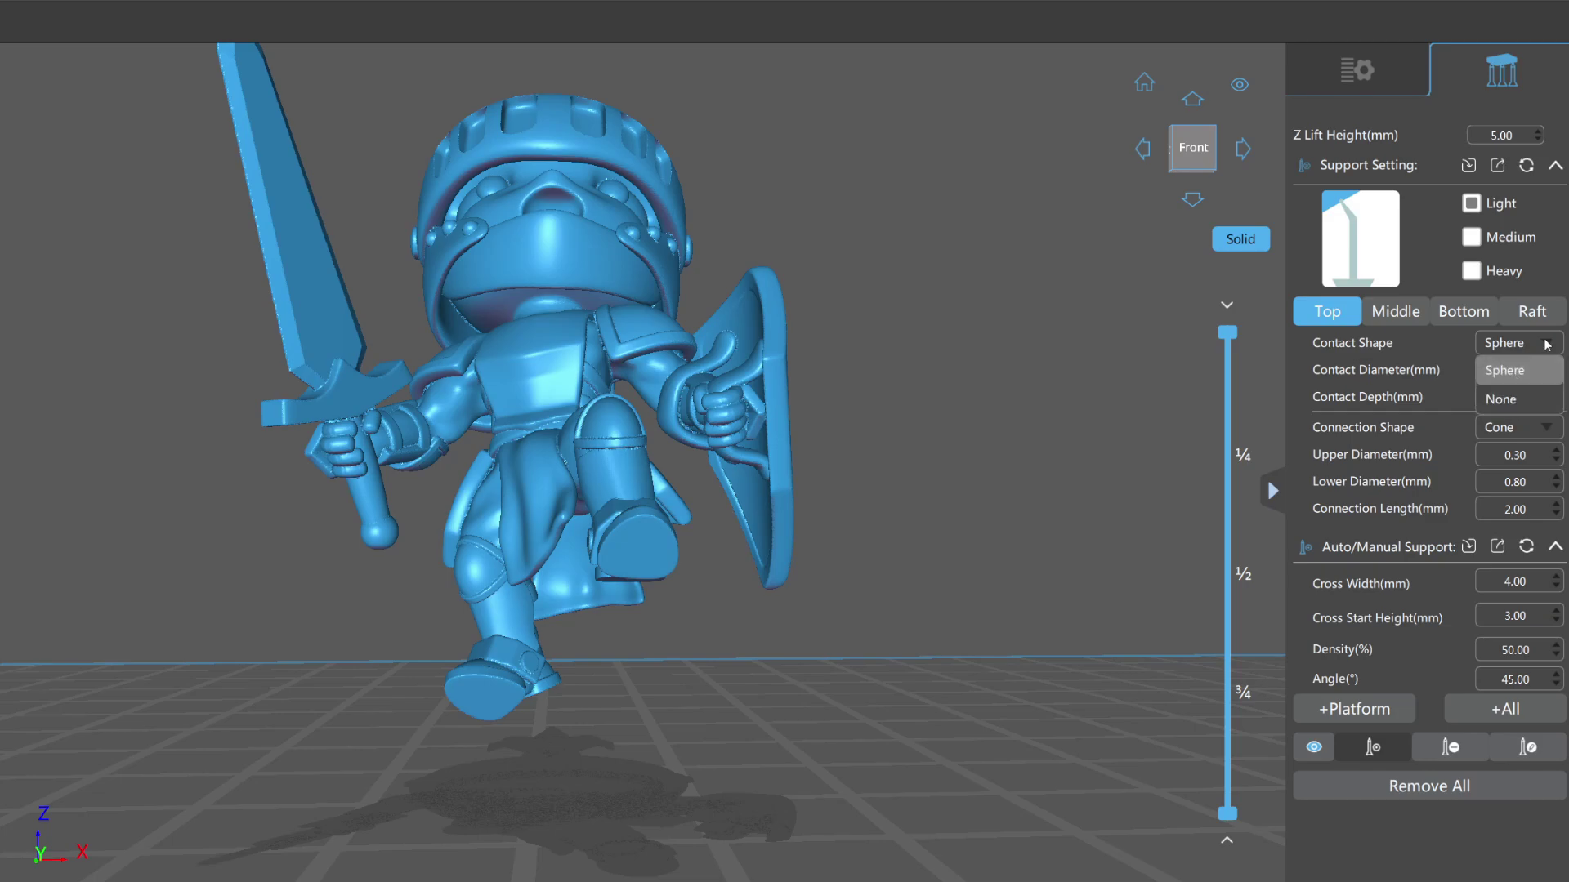
Place a light support with a Sphere contact at the lower tip of the shield
left_click(772, 582)
scroll(821, 642, "up", 10)
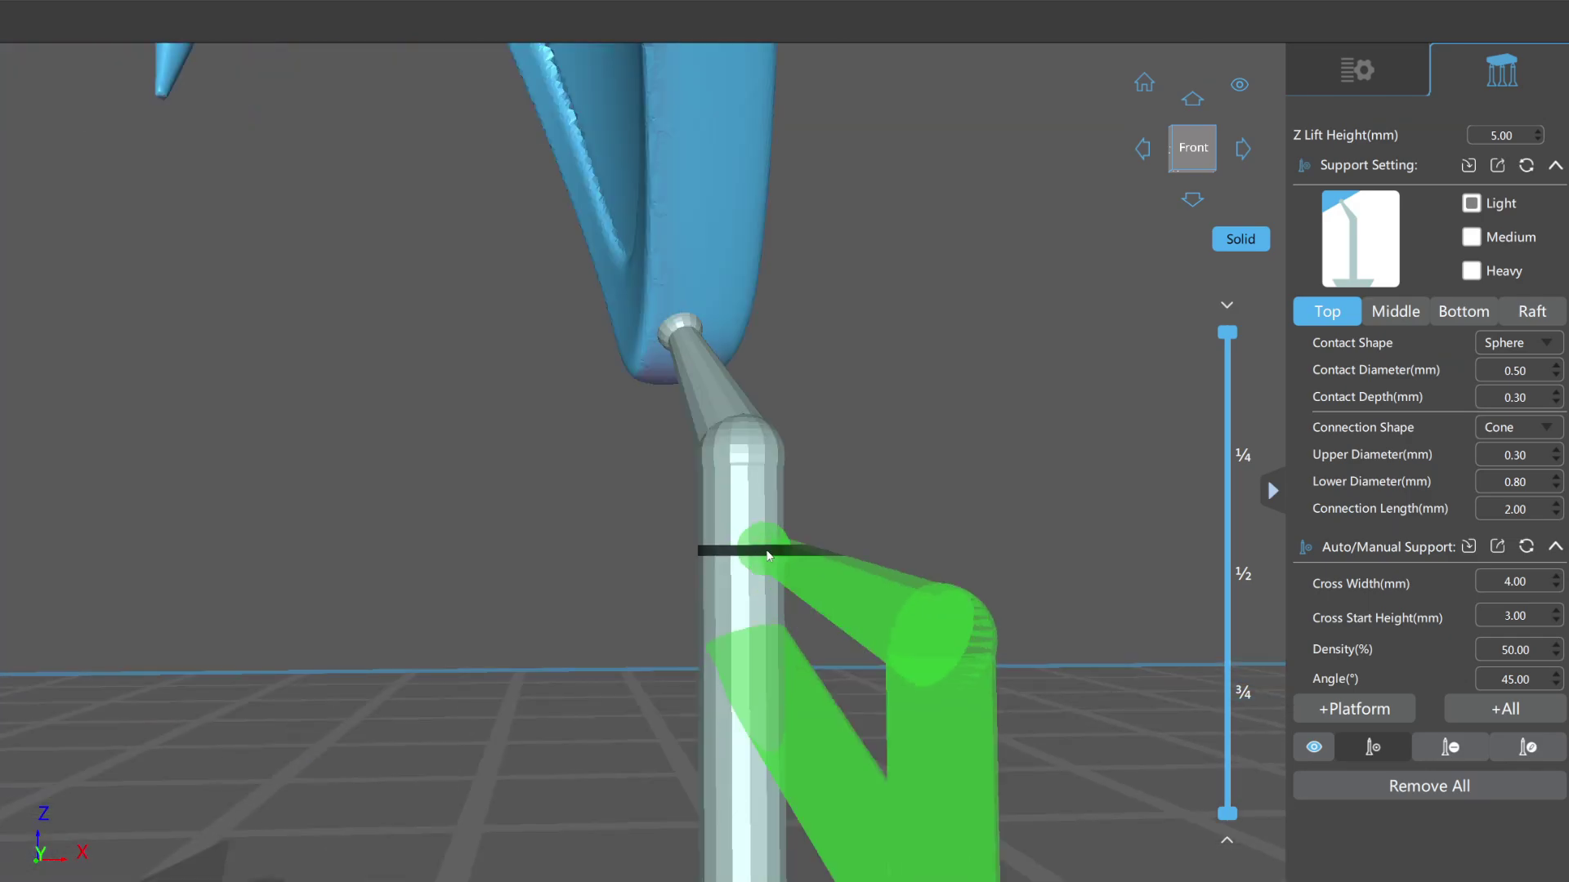
right_click_drag(733, 523, 750, 521)
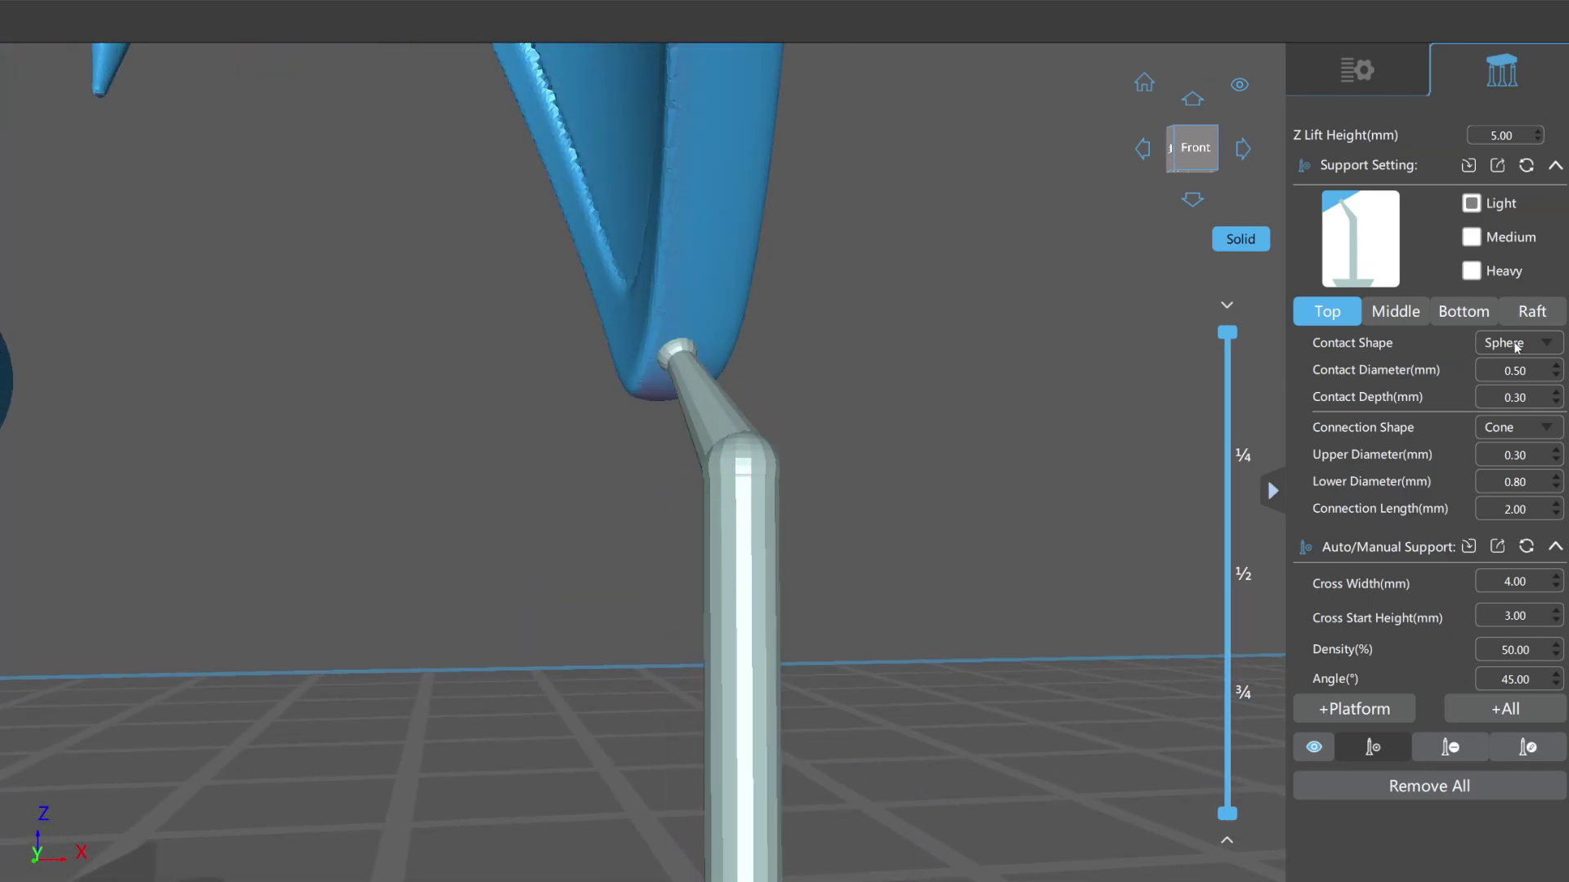
Set the contact shape to None and place a second support on the shield, just above the first one
left_click(720, 274)
mouse_move(863, 330)
right_mouse_down()
mouse_move(889, 336)
mouse_move(858, 359)
right_mouse_up()
mouse_move(753, 210)
left_mouse_down()
mouse_move(744, 203)
mouse_move(757, 211)
left_mouse_up()
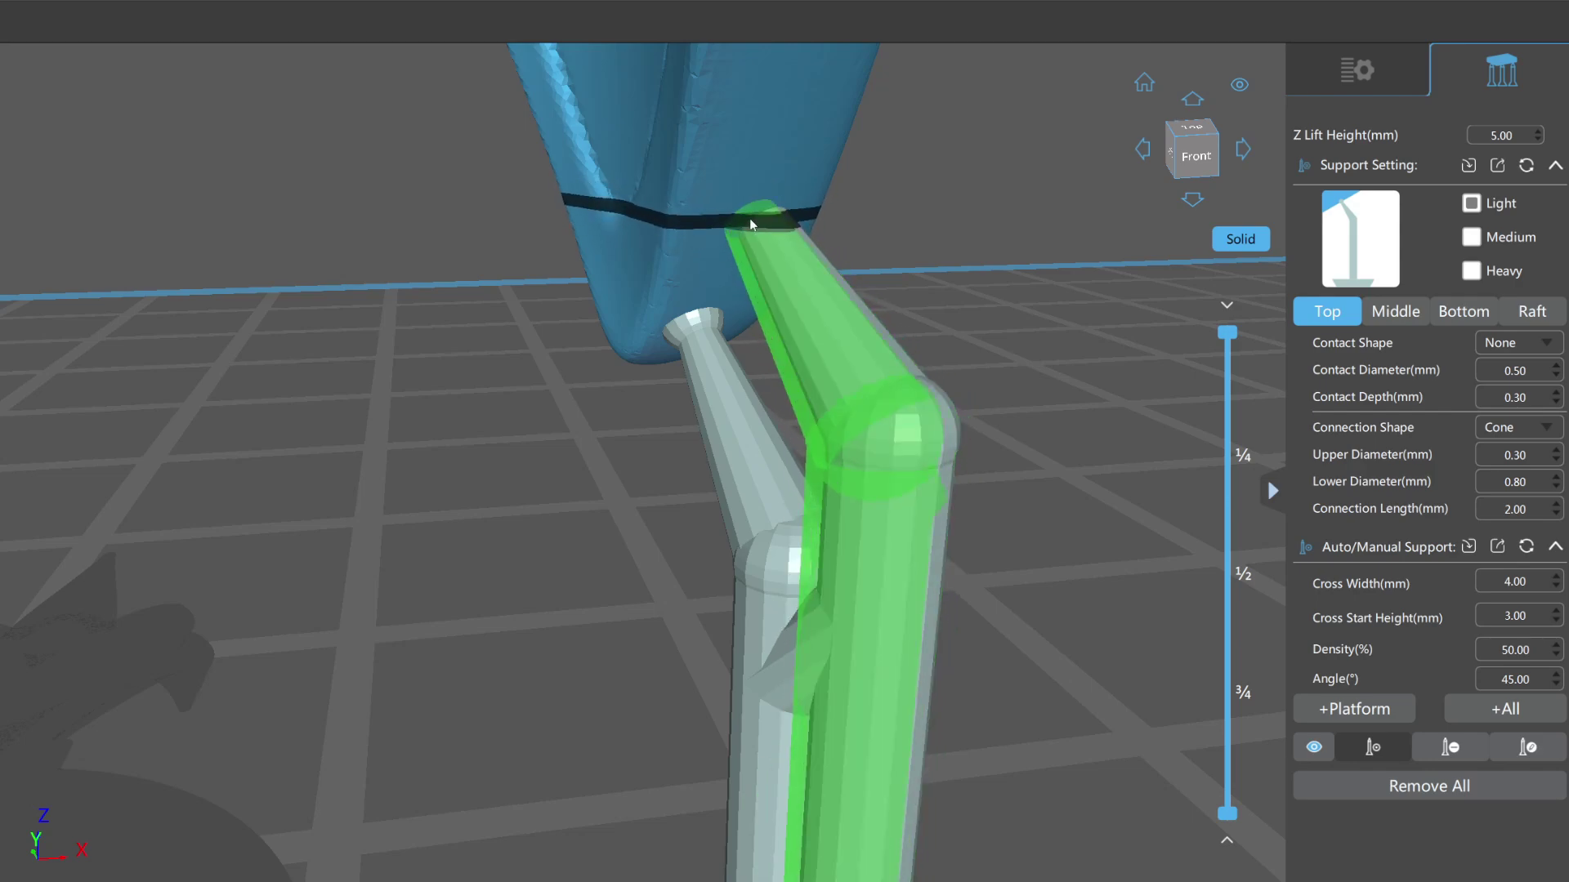
left_click(744, 343)
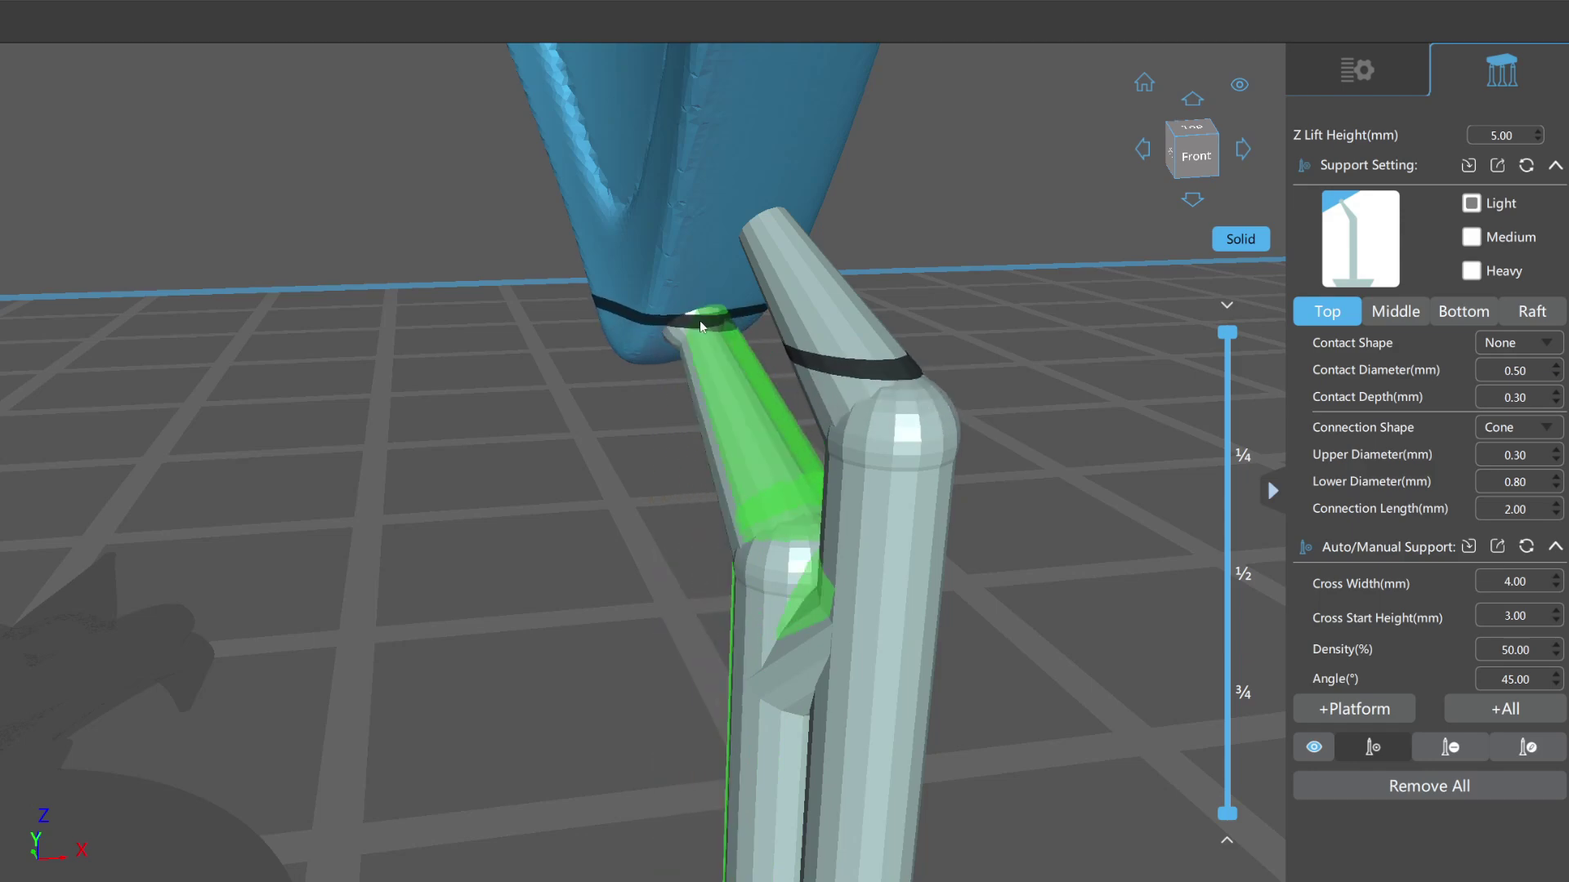
left_click(726, 326)
left_click(785, 219)
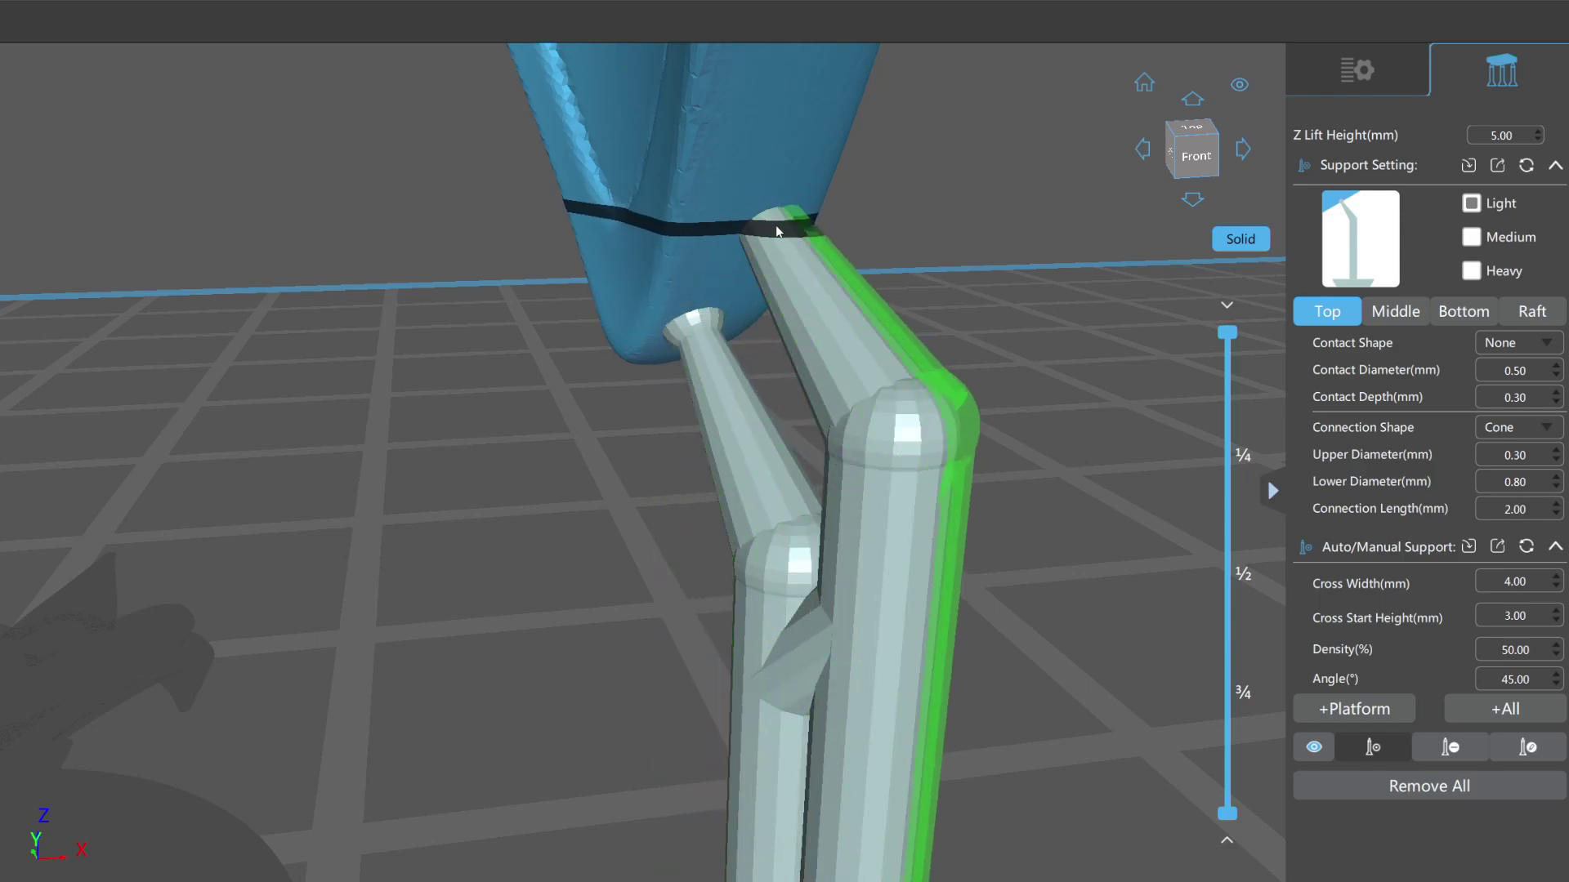
Delete the second shield support, and remove all remaining supports from the model
left_click(1448, 750)
left_click(1426, 750)
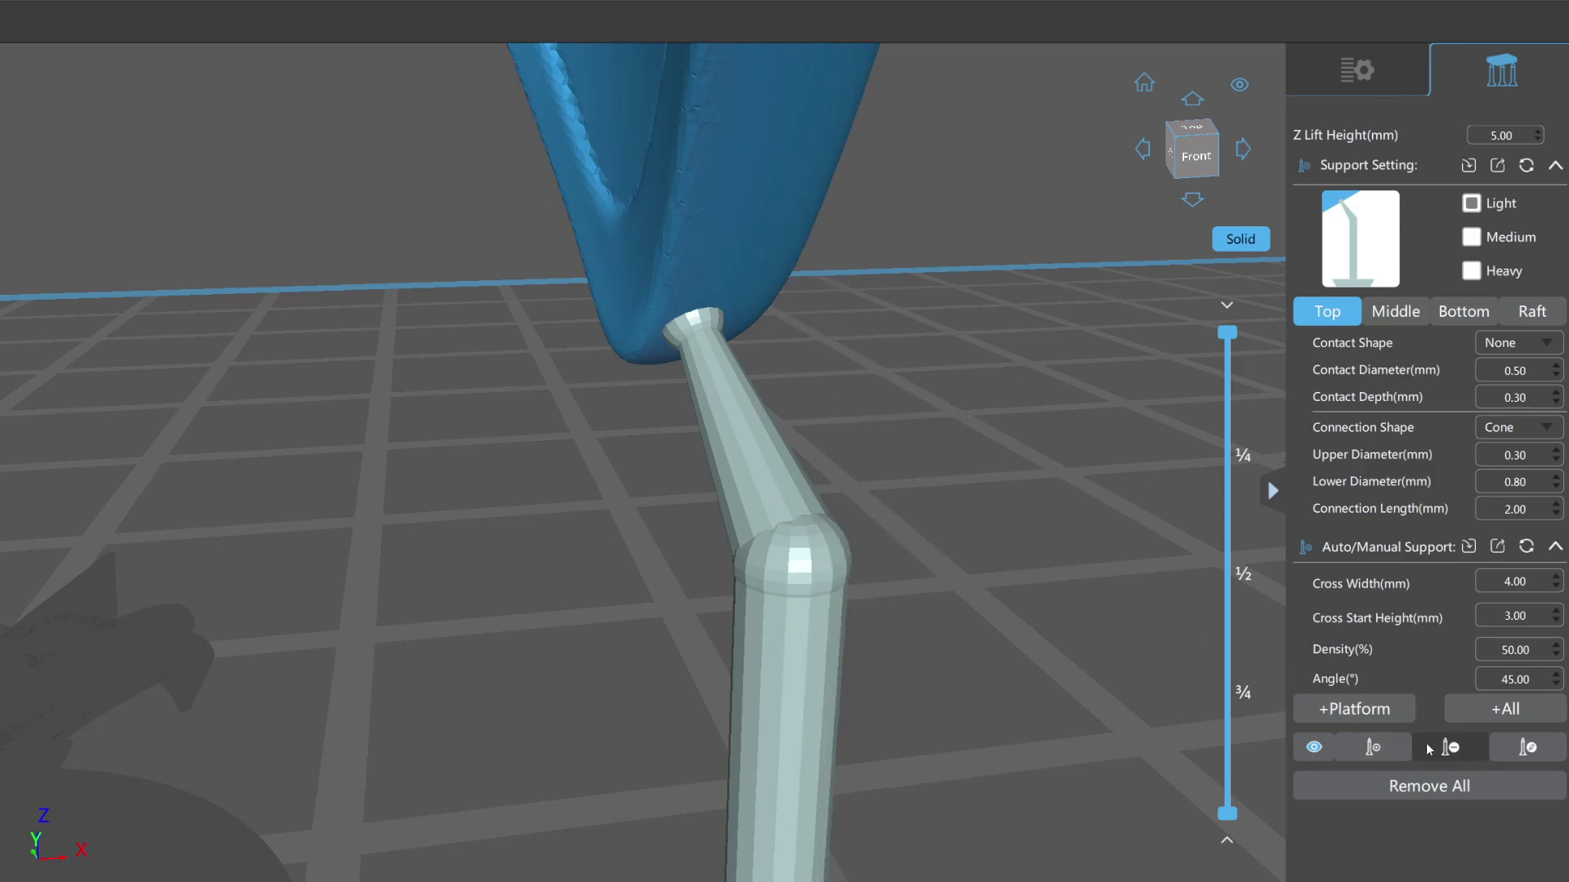
left_click(1446, 786)
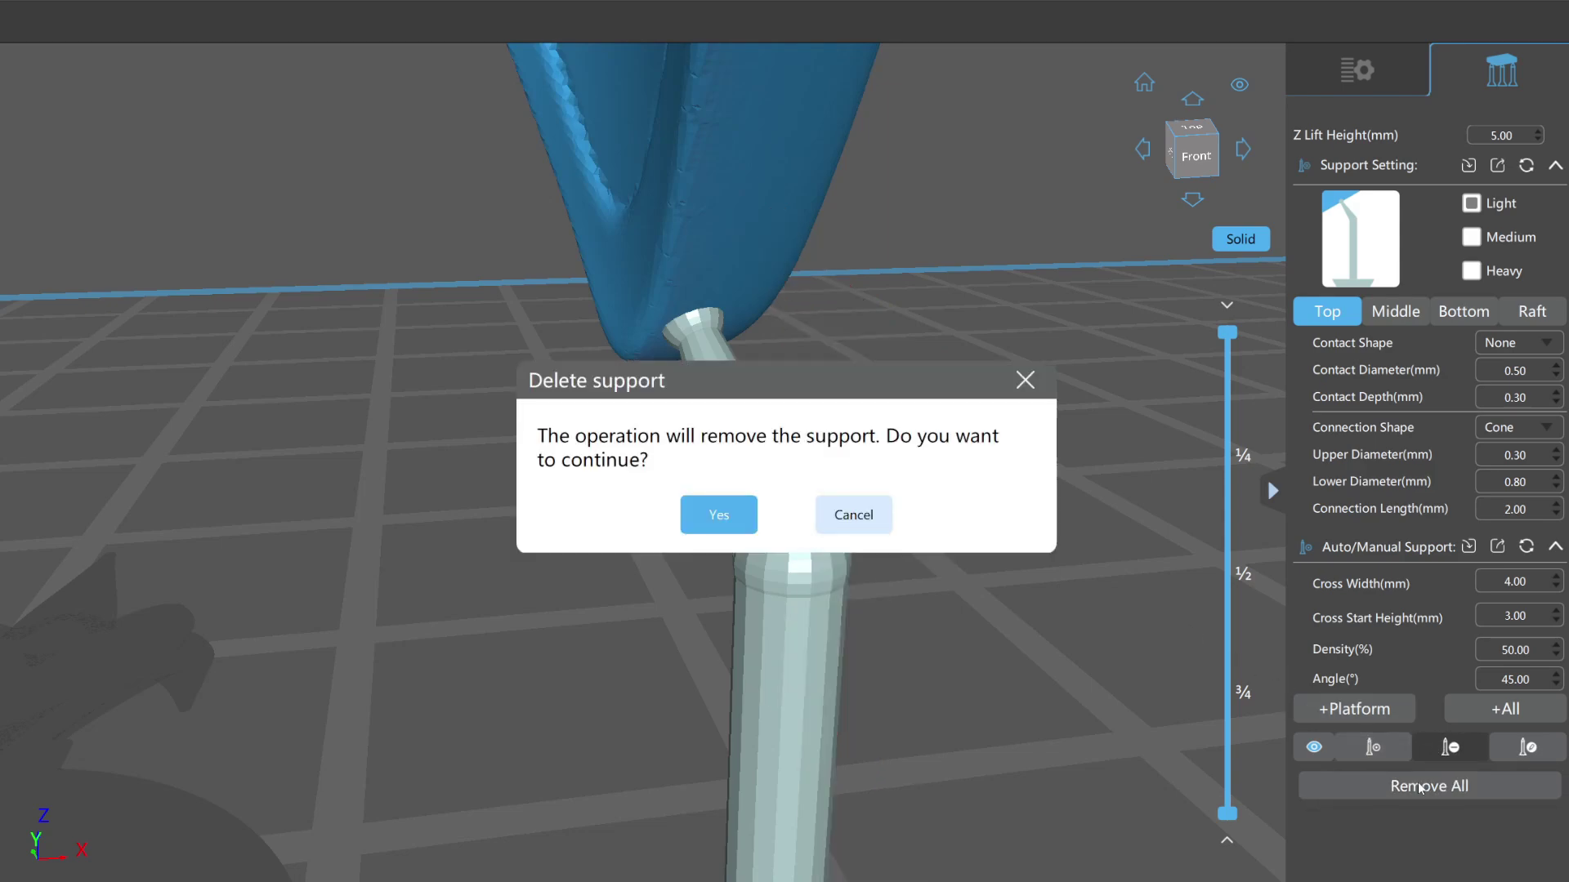
left_click(735, 515)
scroll(885, 541, "down", 5)
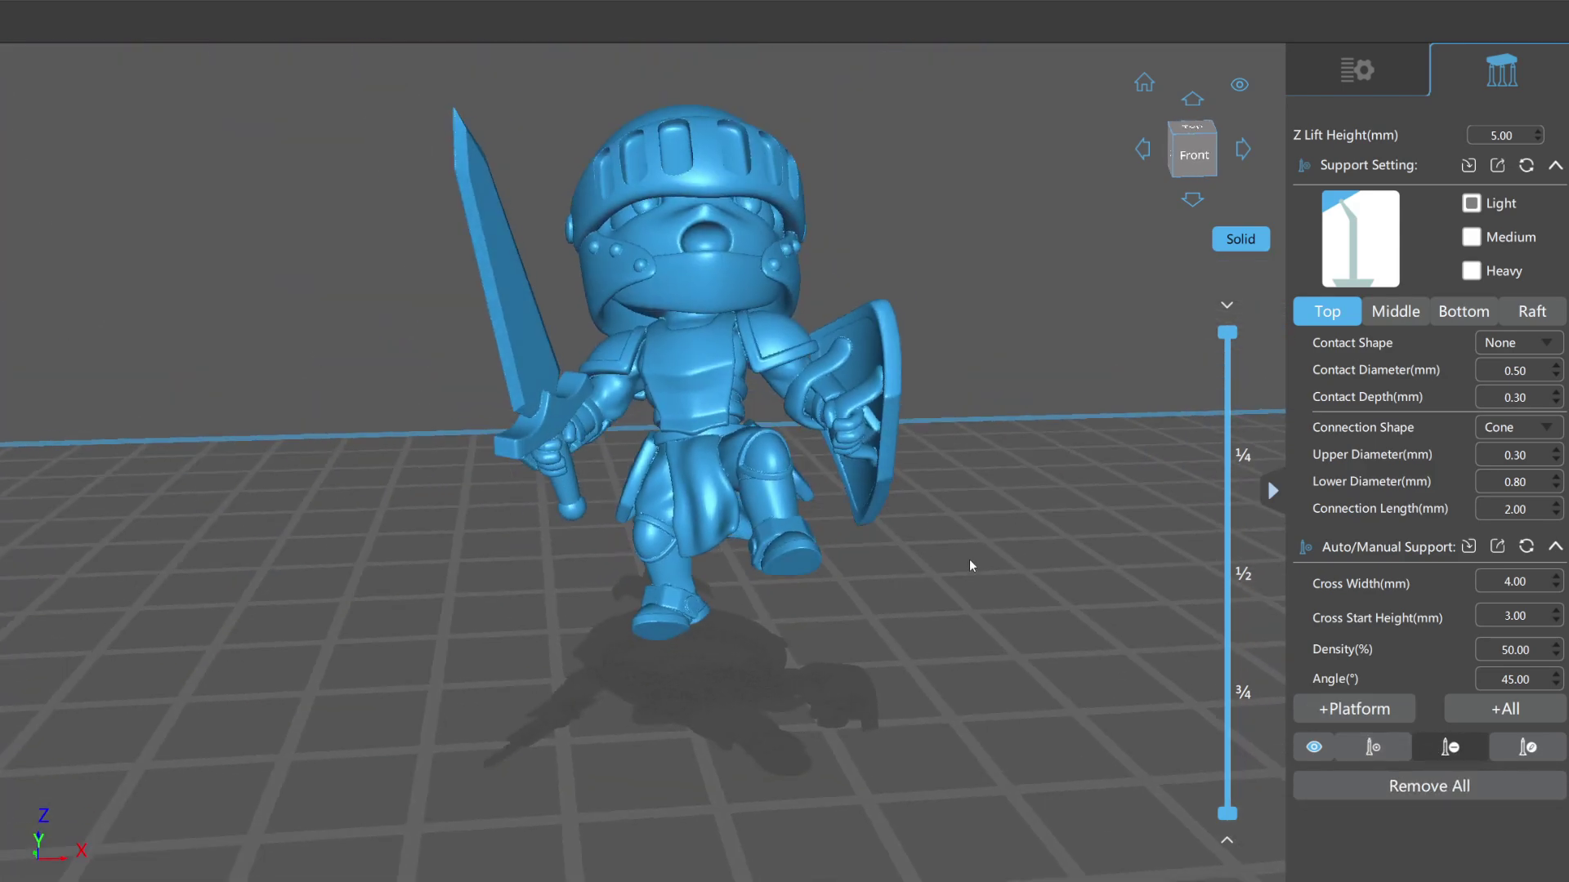
Set the contact shape to Sphere and generate automatic supports for the whole knight
middle_click_drag(951, 552, 1036, 621)
right_click_drag(1036, 621, 929, 591)
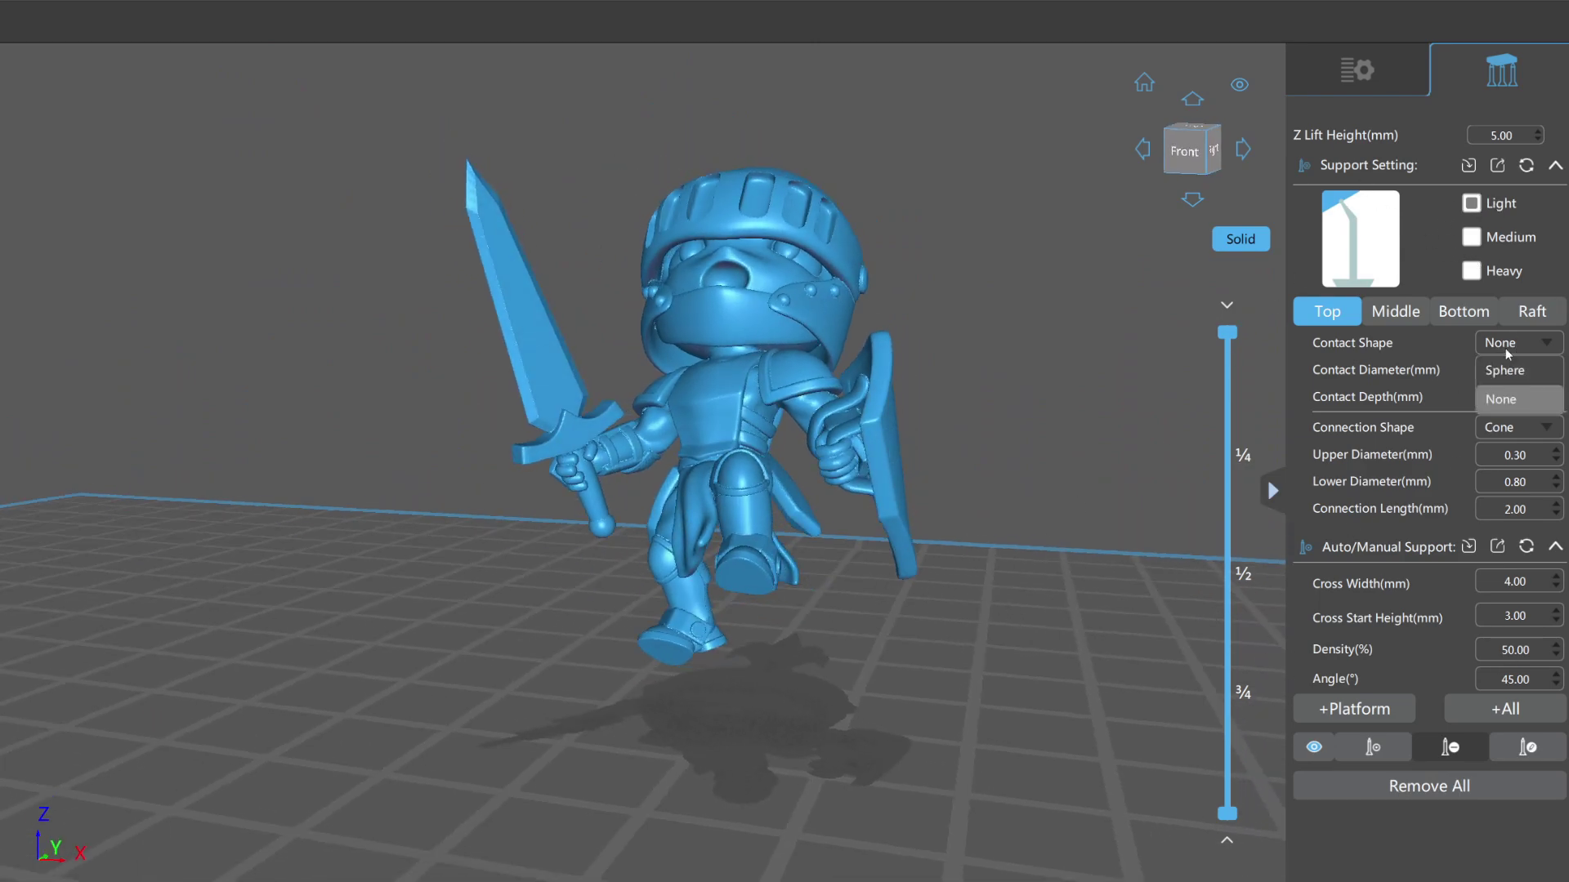
left_click(1506, 710)
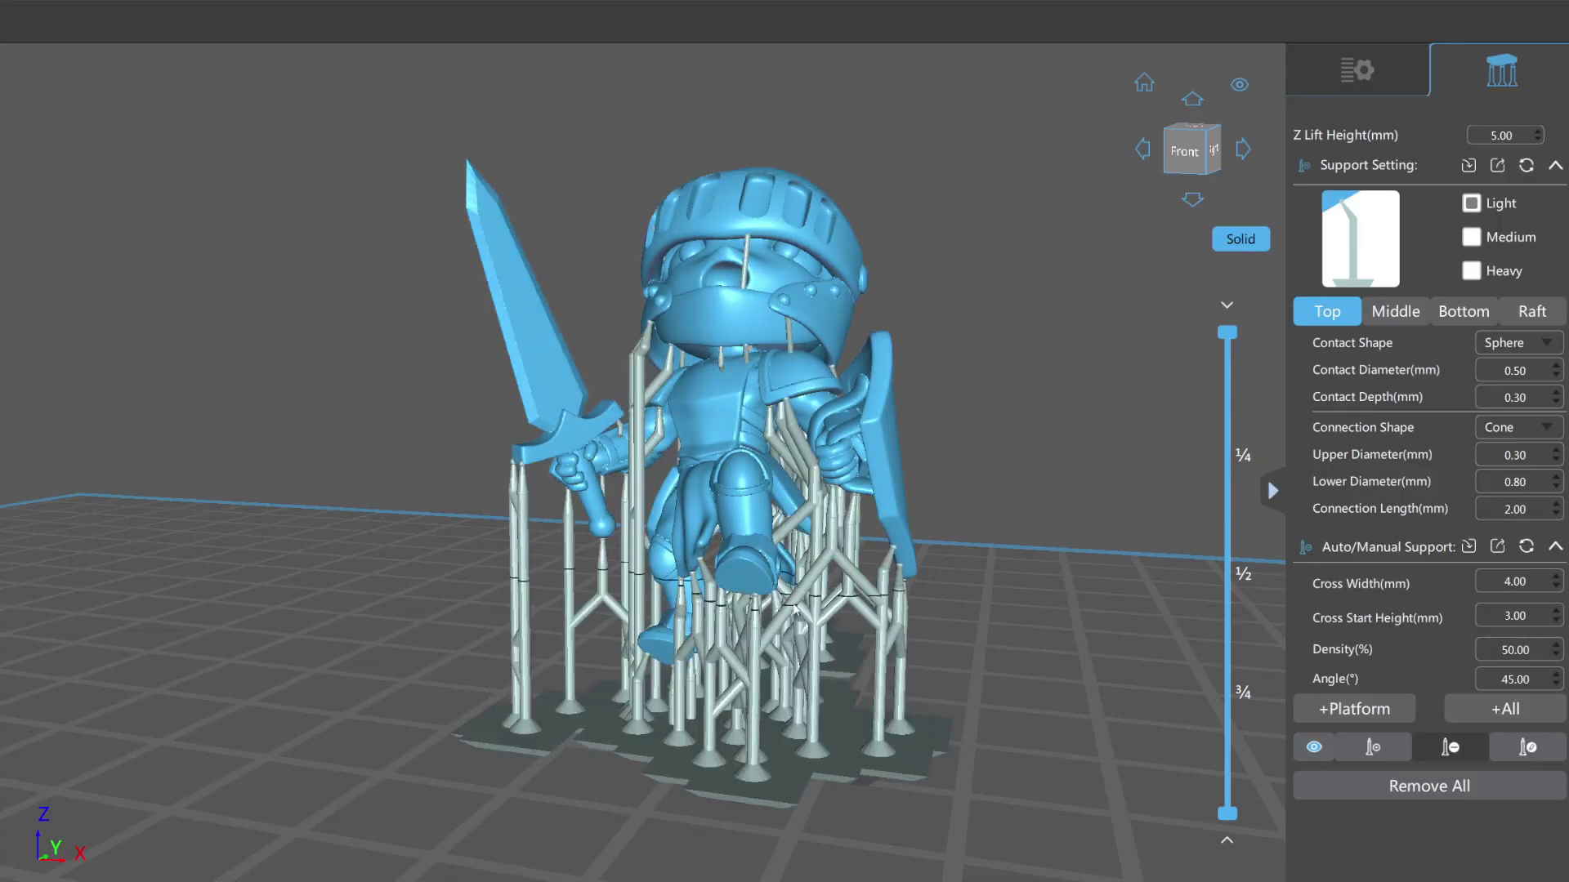
Delete the automatic support under the helmet's cheek guard on the knight's shield side
left_click_drag(609, 520, 777, 516)
right_click_drag(777, 516, 789, 542)
scroll(821, 584, "up", 6)
scroll(882, 674, "down", 4)
left_click_drag(886, 686, 855, 637)
scroll(727, 654, "up", 5)
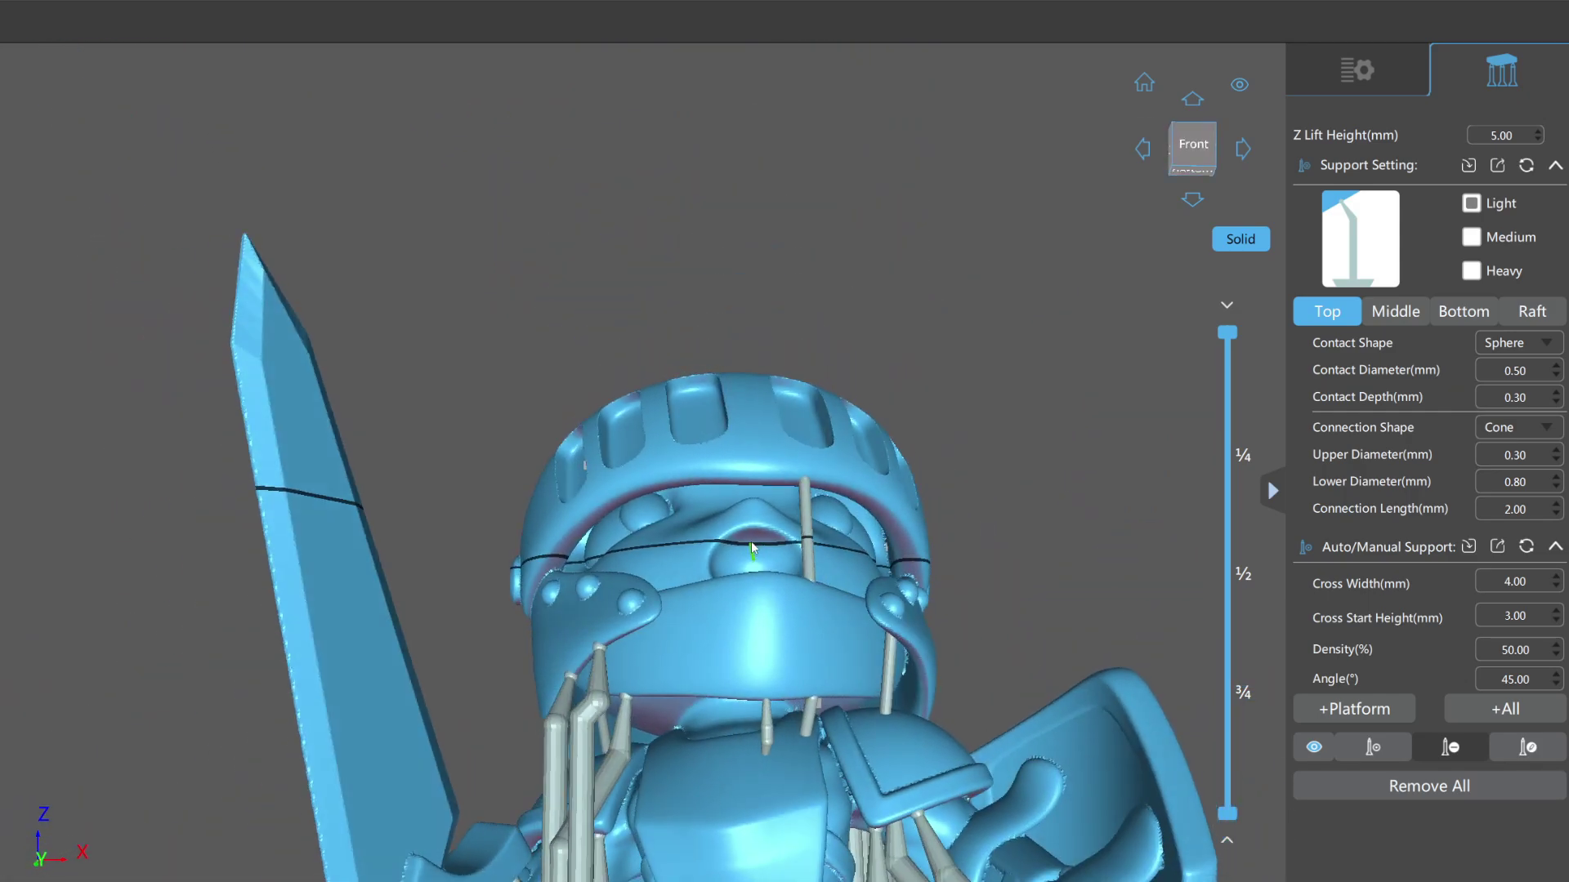
left_click_drag(752, 547, 846, 622)
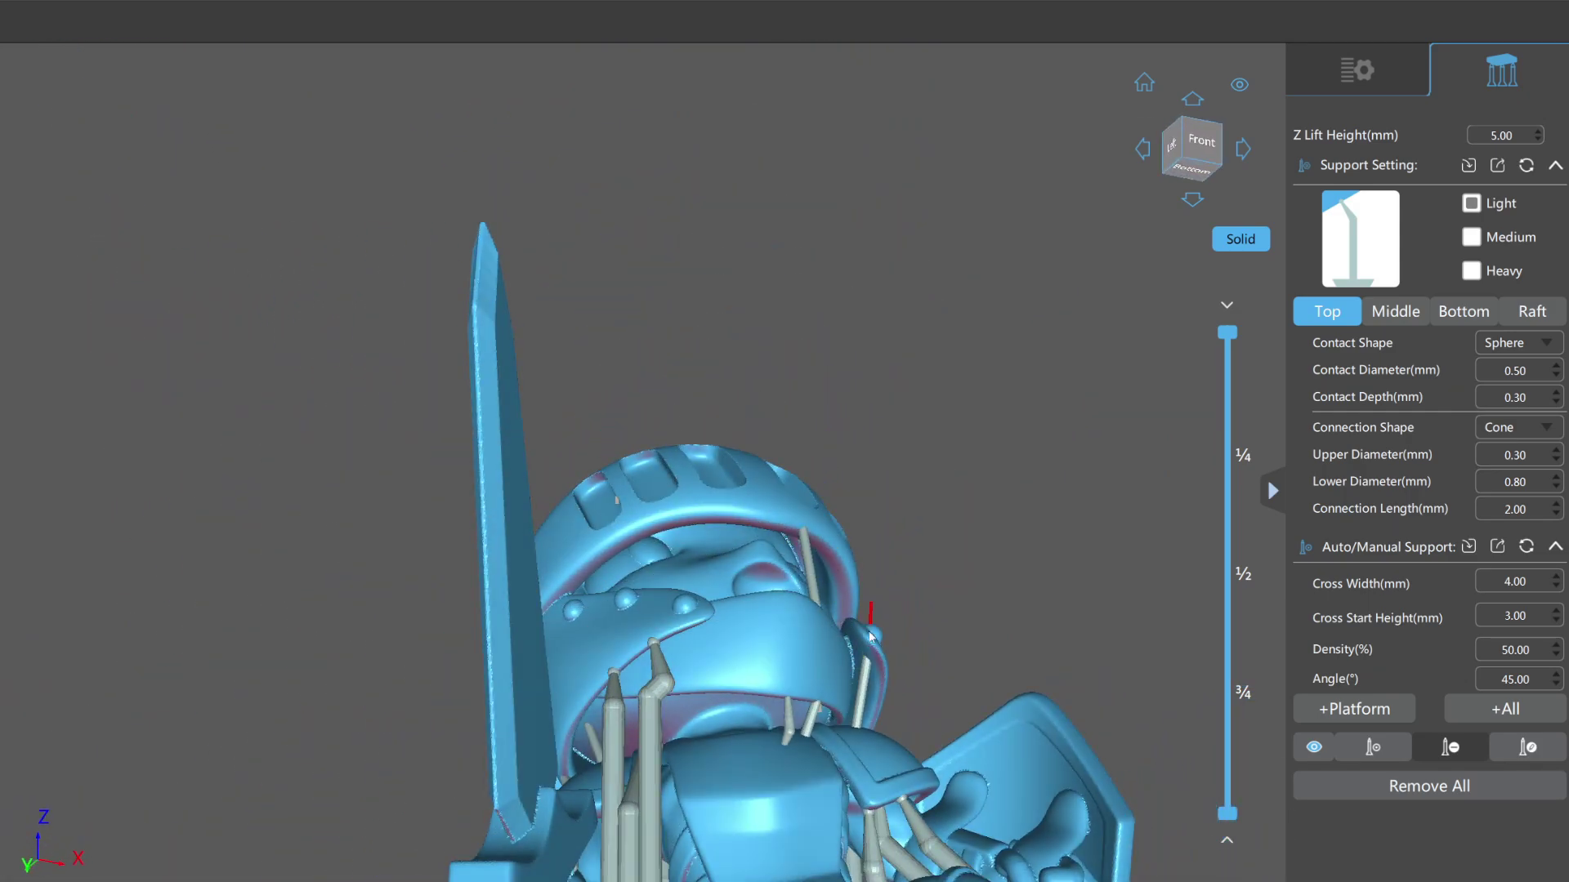
right_click_drag(893, 678, 877, 647)
scroll(854, 651, "up", 4)
left_click_drag(876, 647, 846, 643)
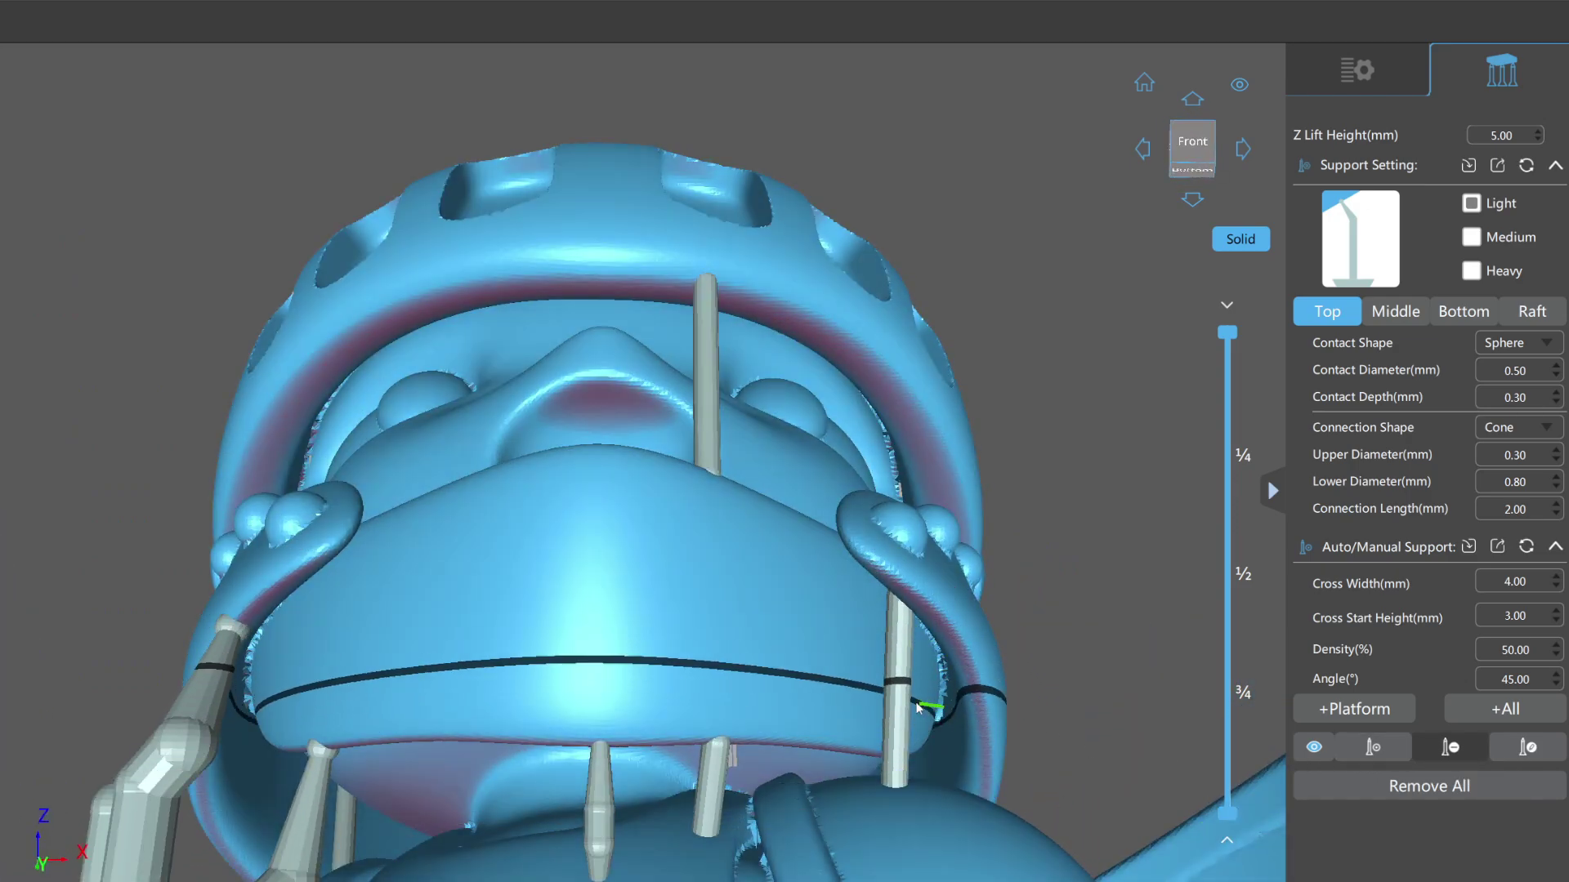
left_click(903, 707)
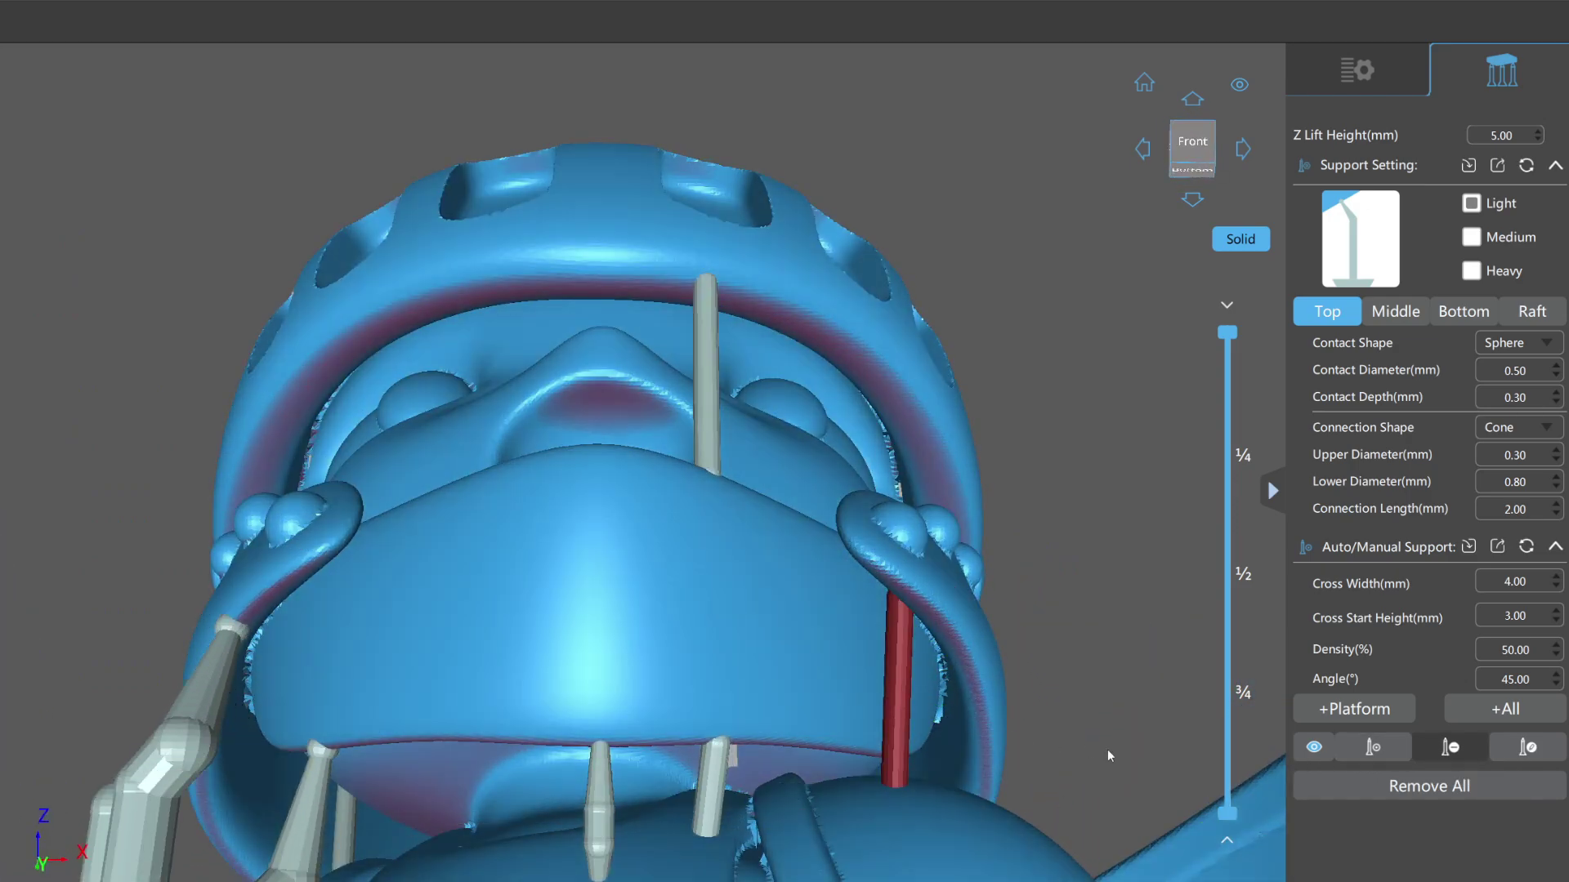
left_click(1457, 751)
Examine the remaining supports around the helmet visor, chin and chest from several angles
left_click_drag(1150, 723, 1054, 813)
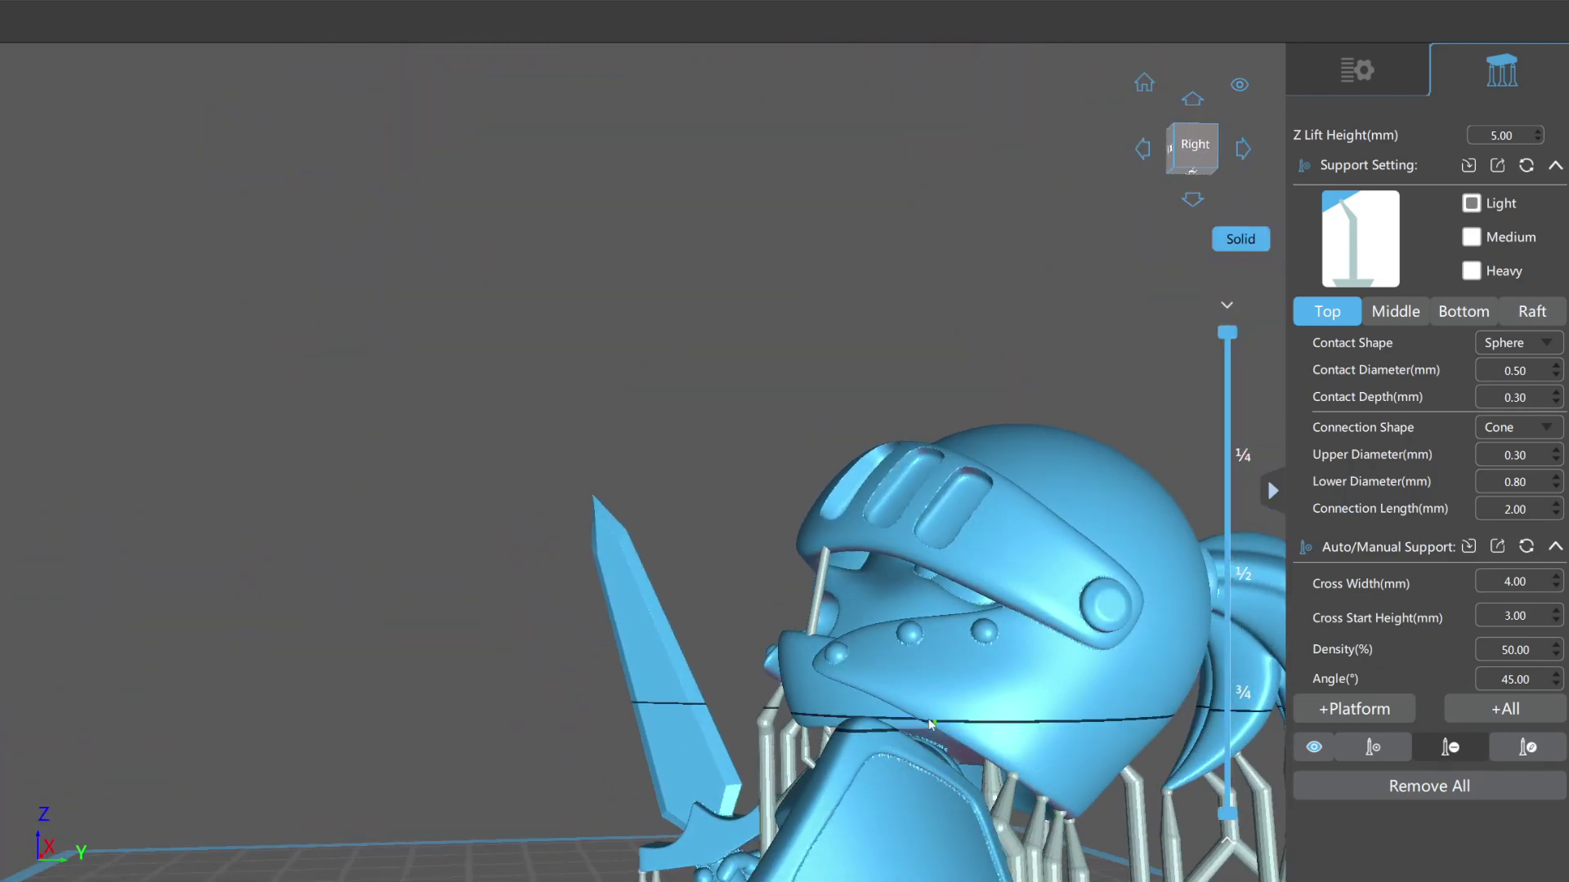
left_click_drag(860, 686, 950, 730)
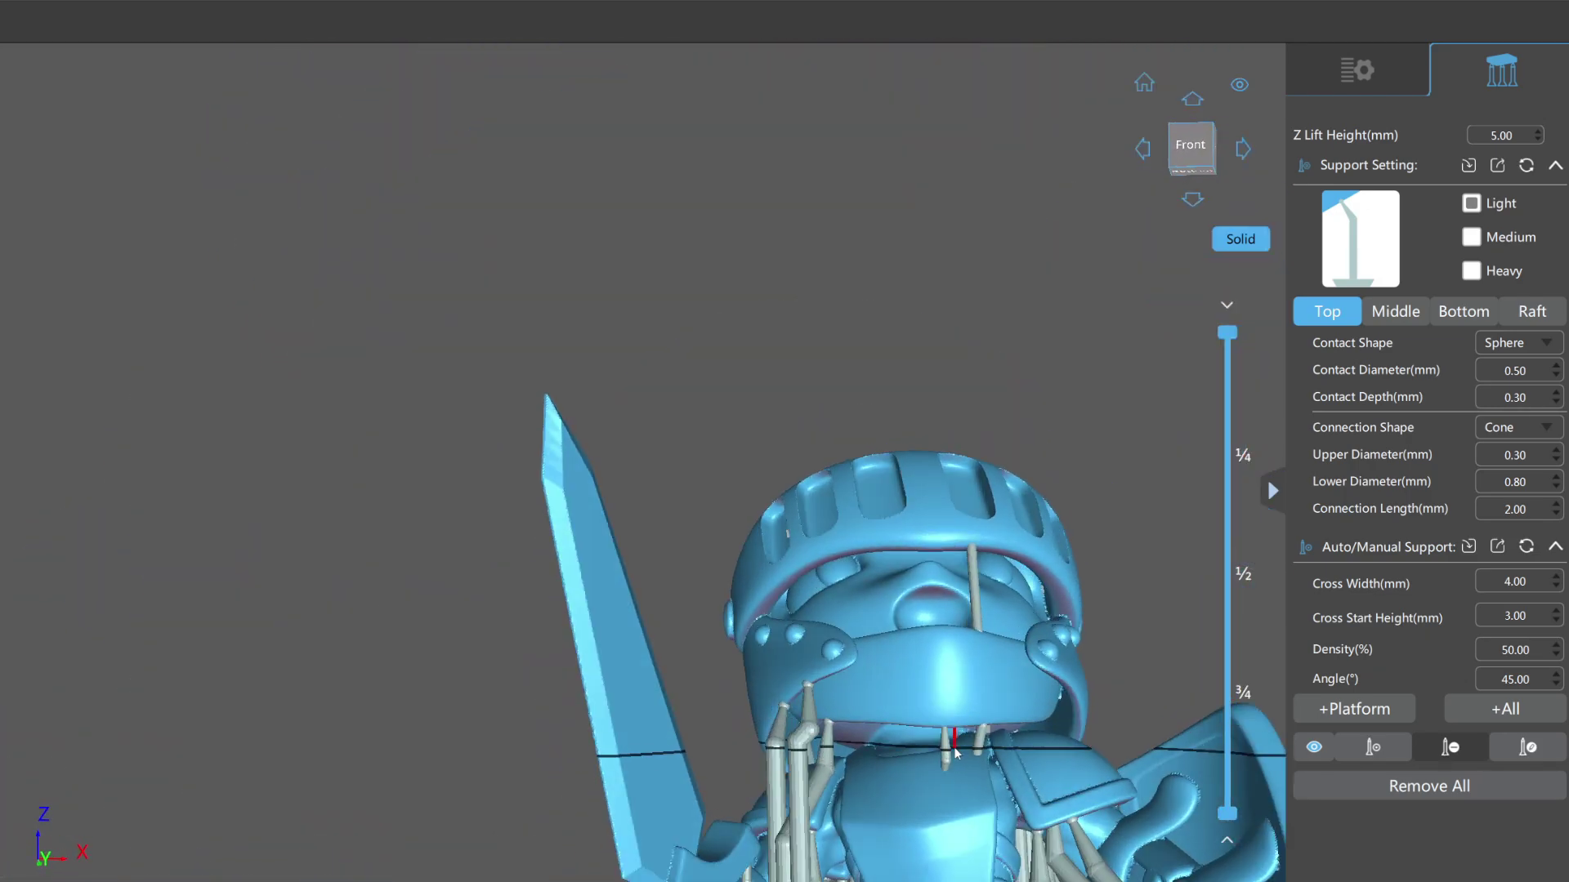
scroll(957, 754, "up", 5)
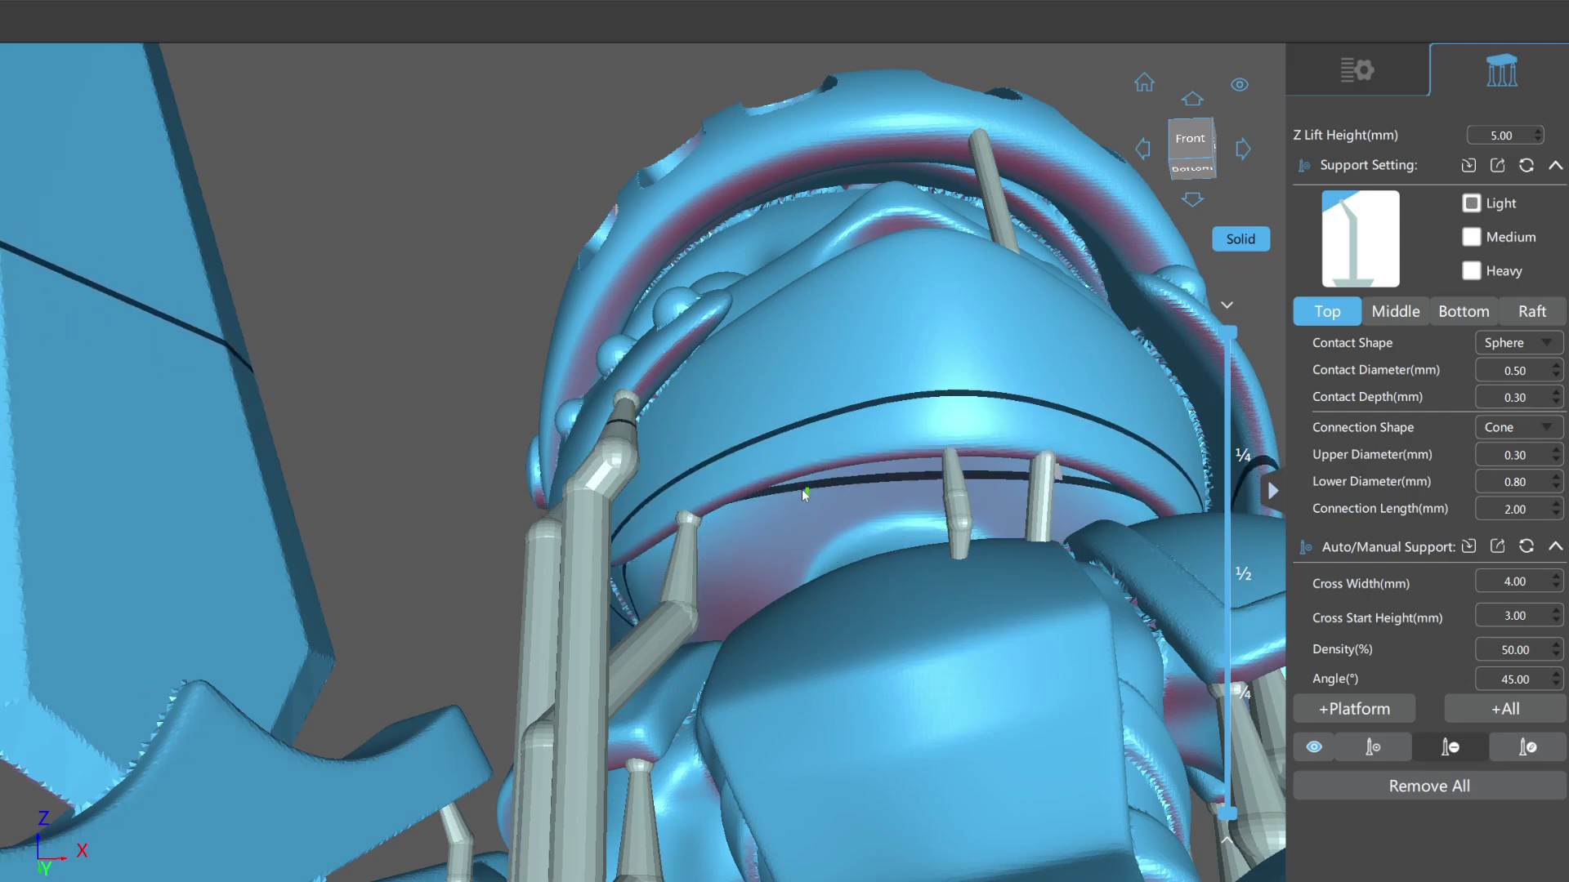
scroll(966, 522, "down", 5)
right_click_drag(975, 523, 964, 572)
scroll(965, 572, "down", 5)
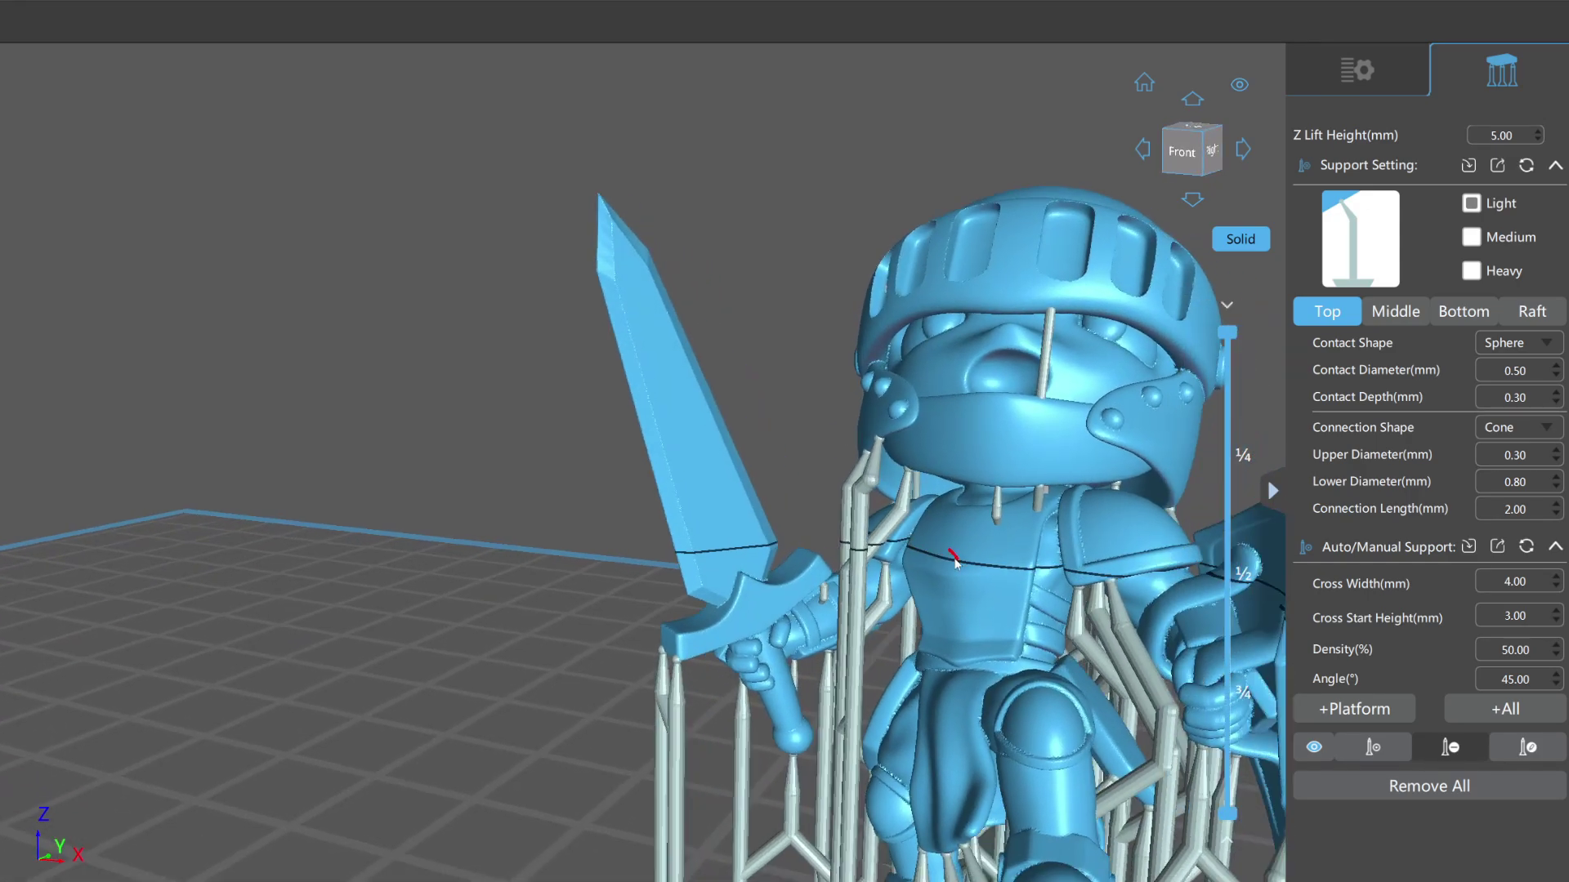
Add manual supports around the edge of the lower foot's sole and on the leg just behind it
right_click_drag(877, 620, 871, 610)
middle_click_drag(871, 610, 766, 552)
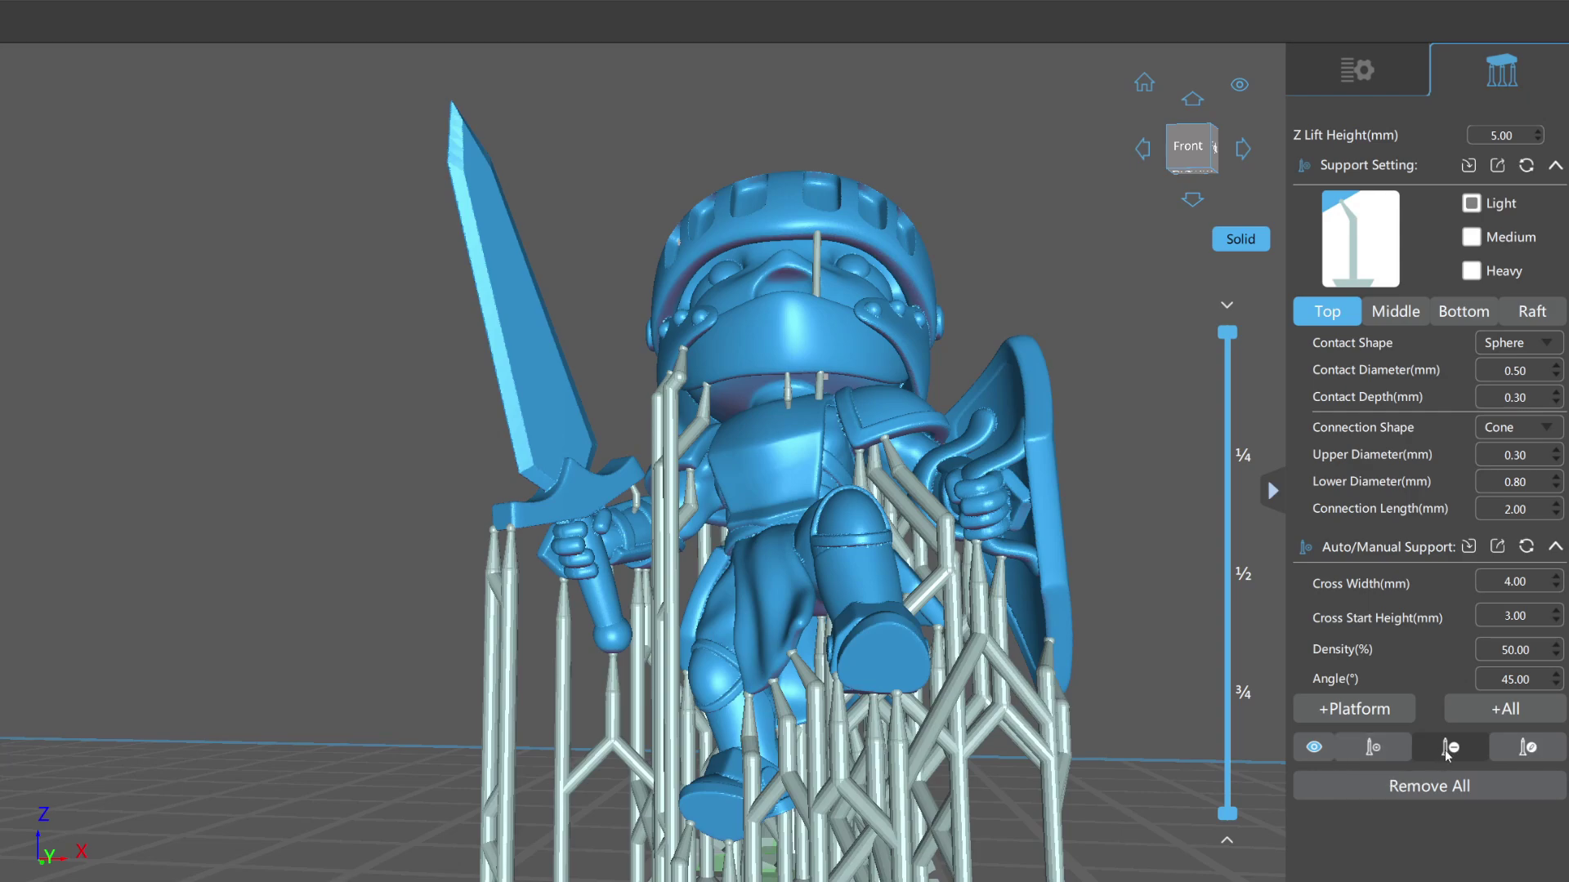
right_click_drag(1025, 762, 1083, 624)
right_click_drag(890, 678, 970, 708)
left_click_drag(970, 712, 768, 587)
scroll(768, 586, "up", 5)
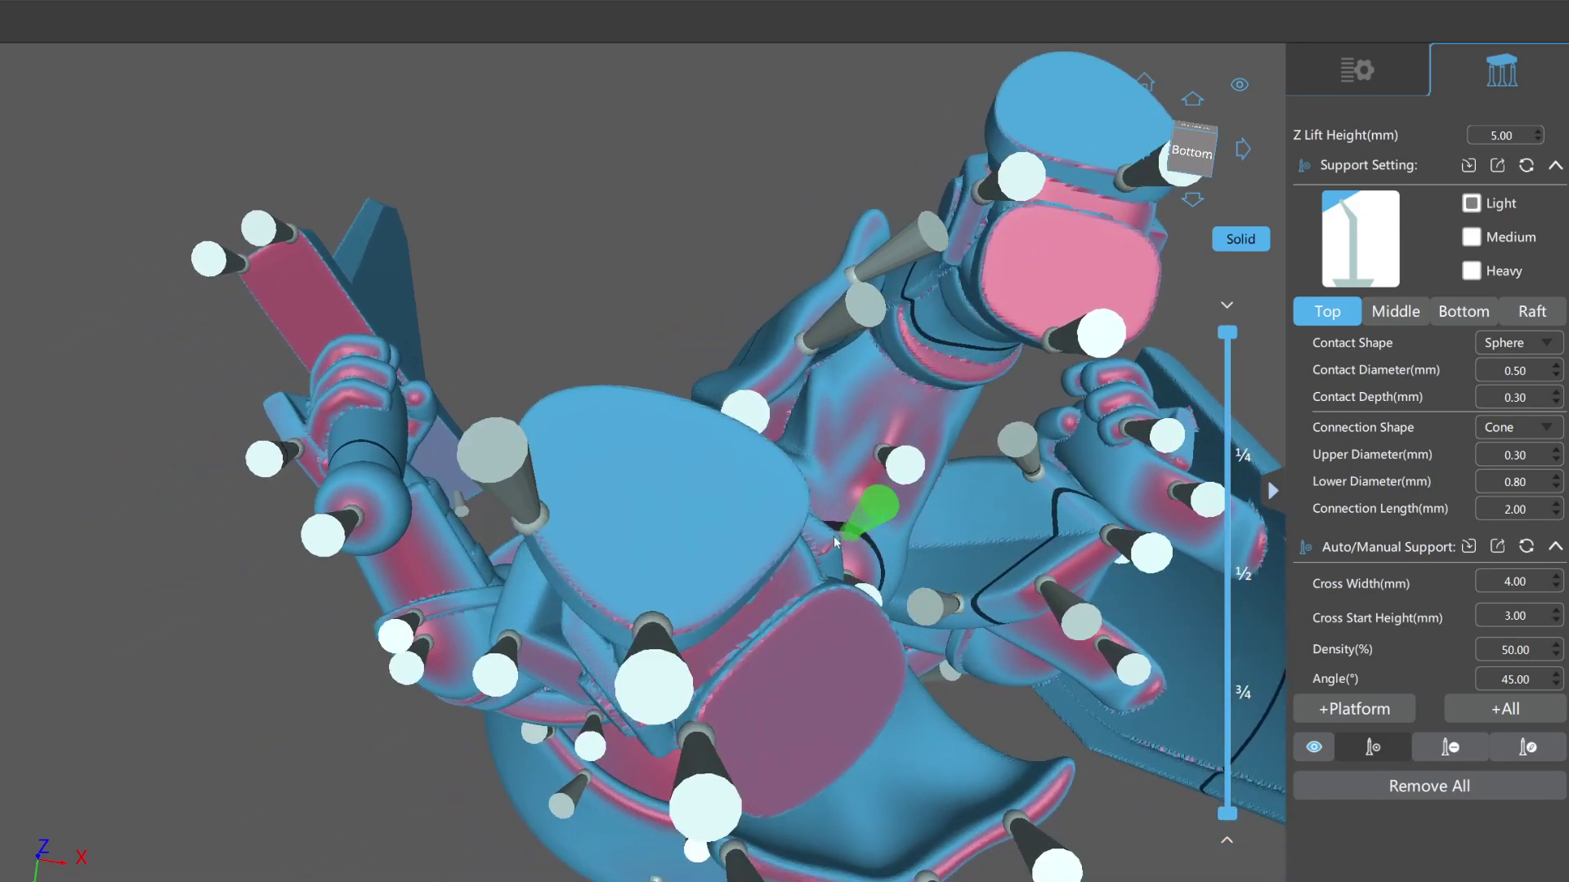
left_click(577, 420)
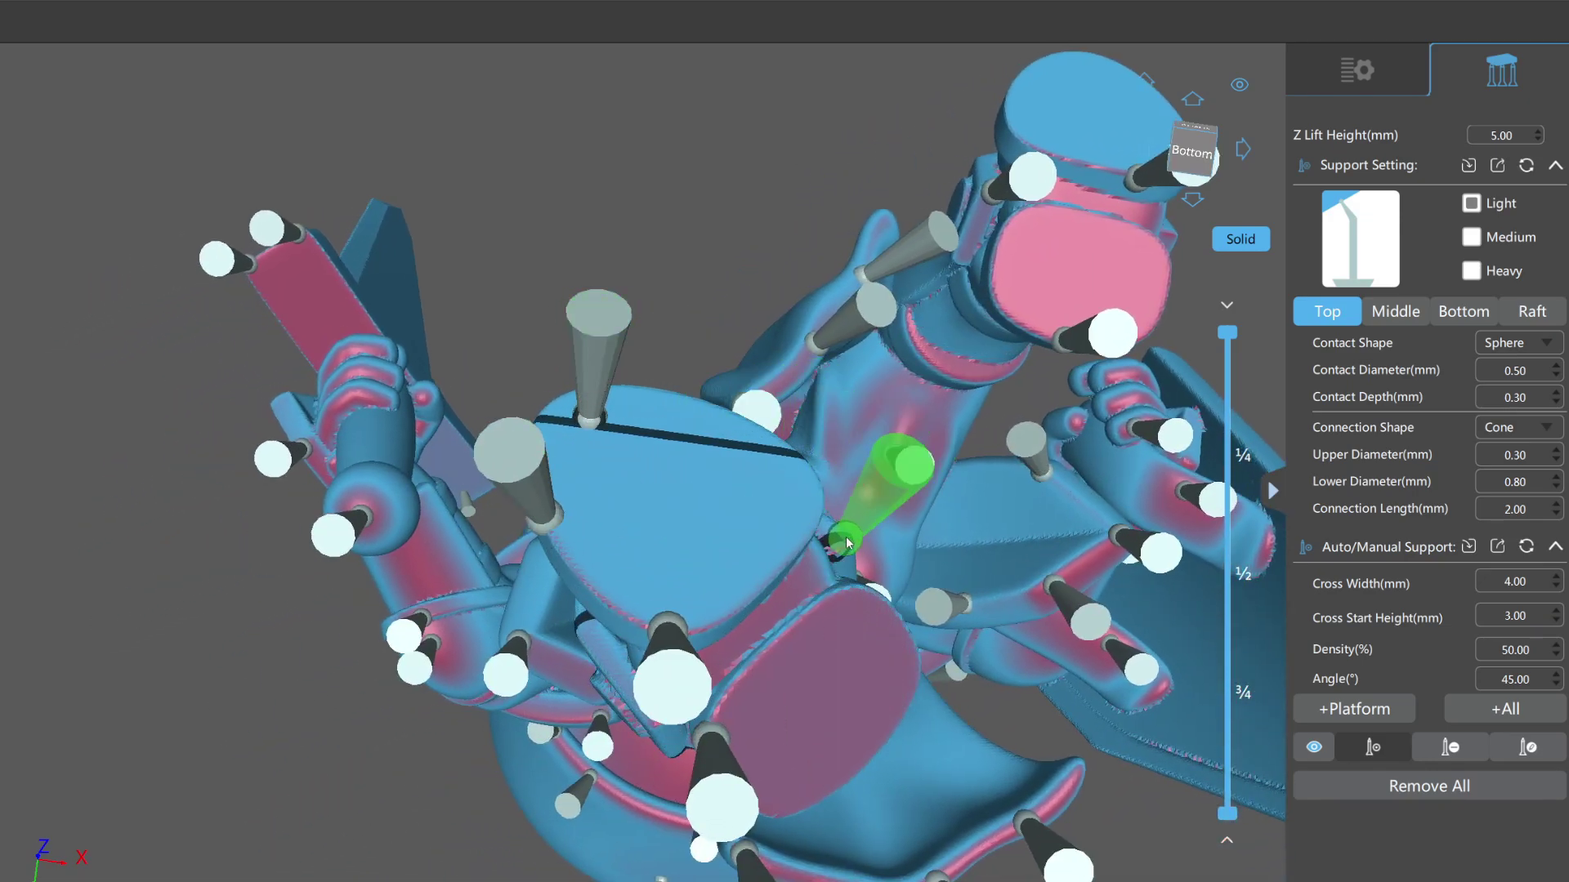
left_click(845, 557)
left_click(795, 488)
Add supports around the overhang beside the lower boot's sole and on the narrow plate next to the sword arm
middle_click_drag(922, 619, 716, 499)
left_click(564, 656)
left_click(682, 551)
right_click_drag(681, 550, 812, 623)
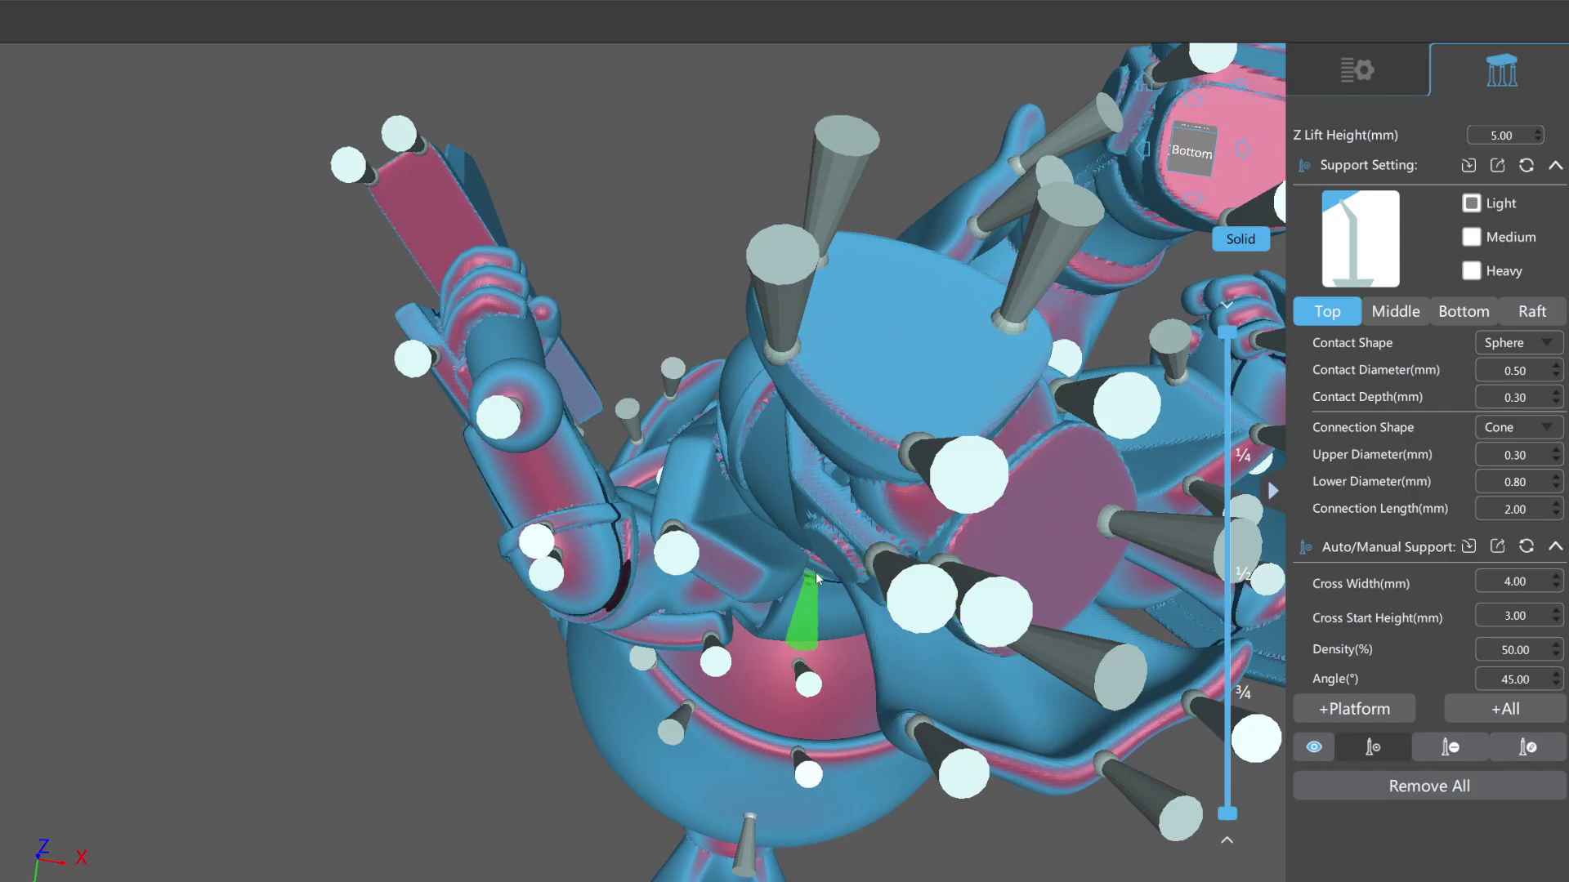
middle_click_drag(804, 531, 1070, 523)
middle_click_drag(1062, 576, 858, 518)
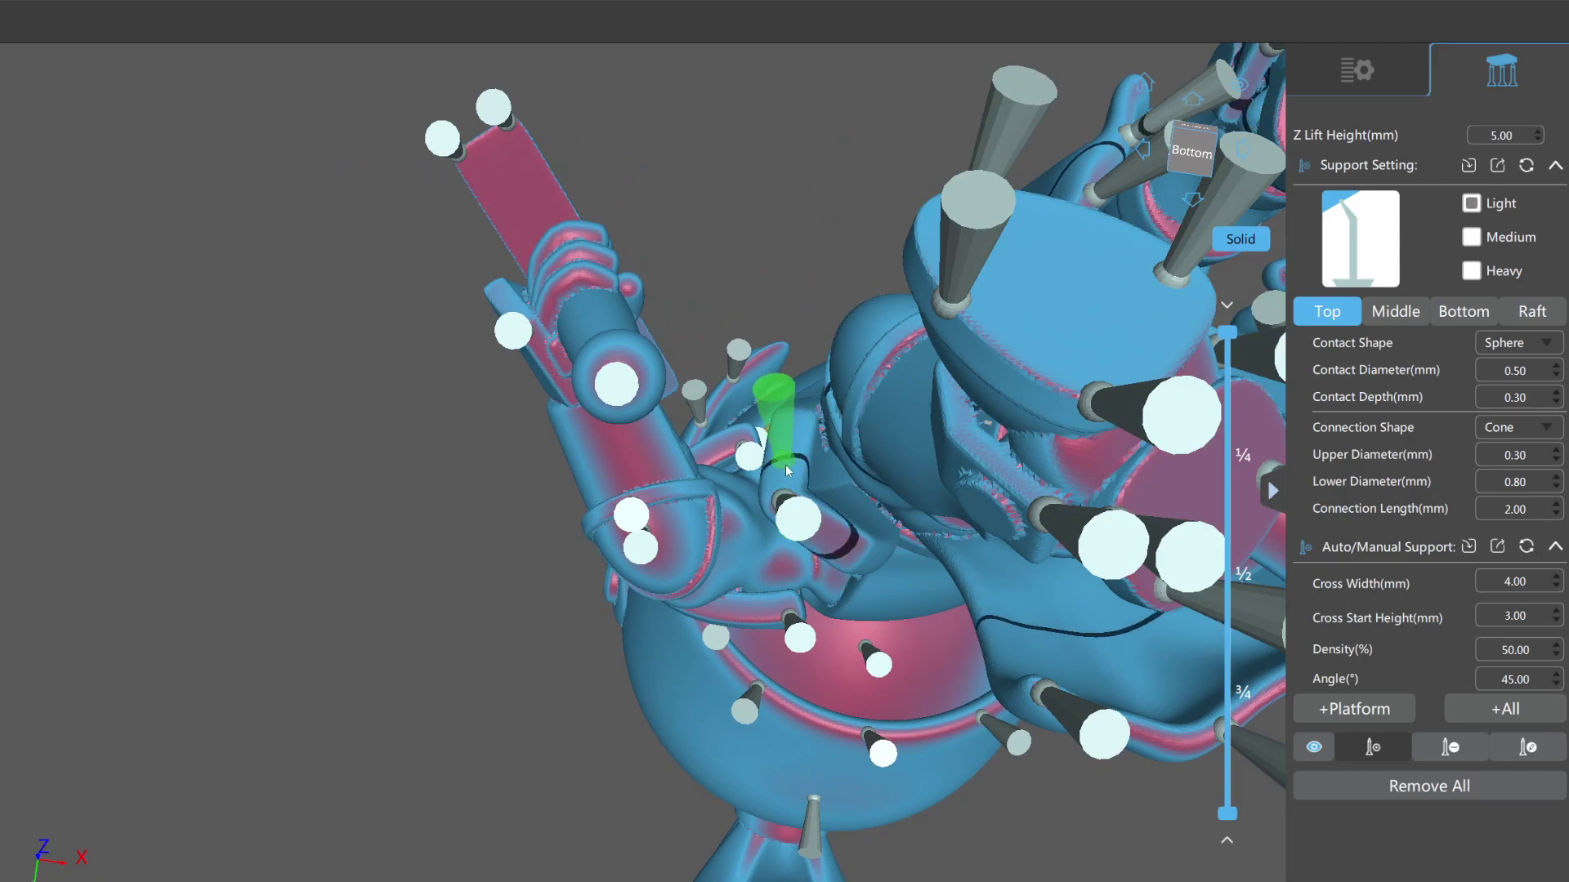
left_click_drag(781, 504, 692, 506)
middle_click_drag(595, 485, 746, 619)
scroll(637, 527, "up", 3)
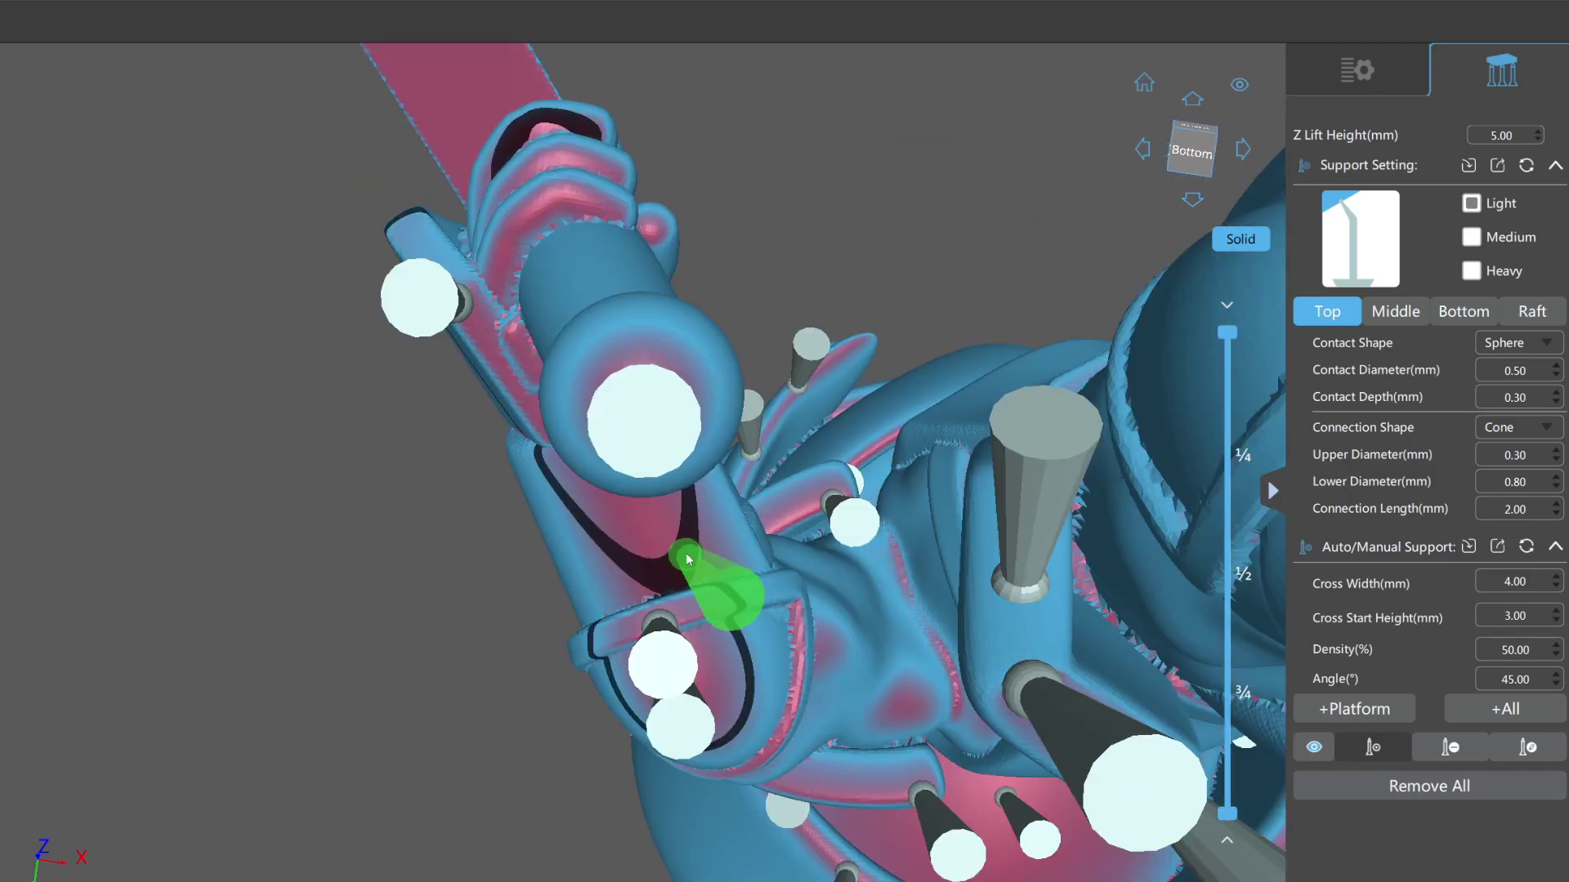
Add supports around the sides of the sword's round pommel
middle_click_drag(693, 560, 809, 627)
scroll(817, 625, "down", 3)
left_click_drag(832, 619, 881, 562)
middle_click_drag(880, 562, 878, 612)
scroll(878, 613, "up", 6)
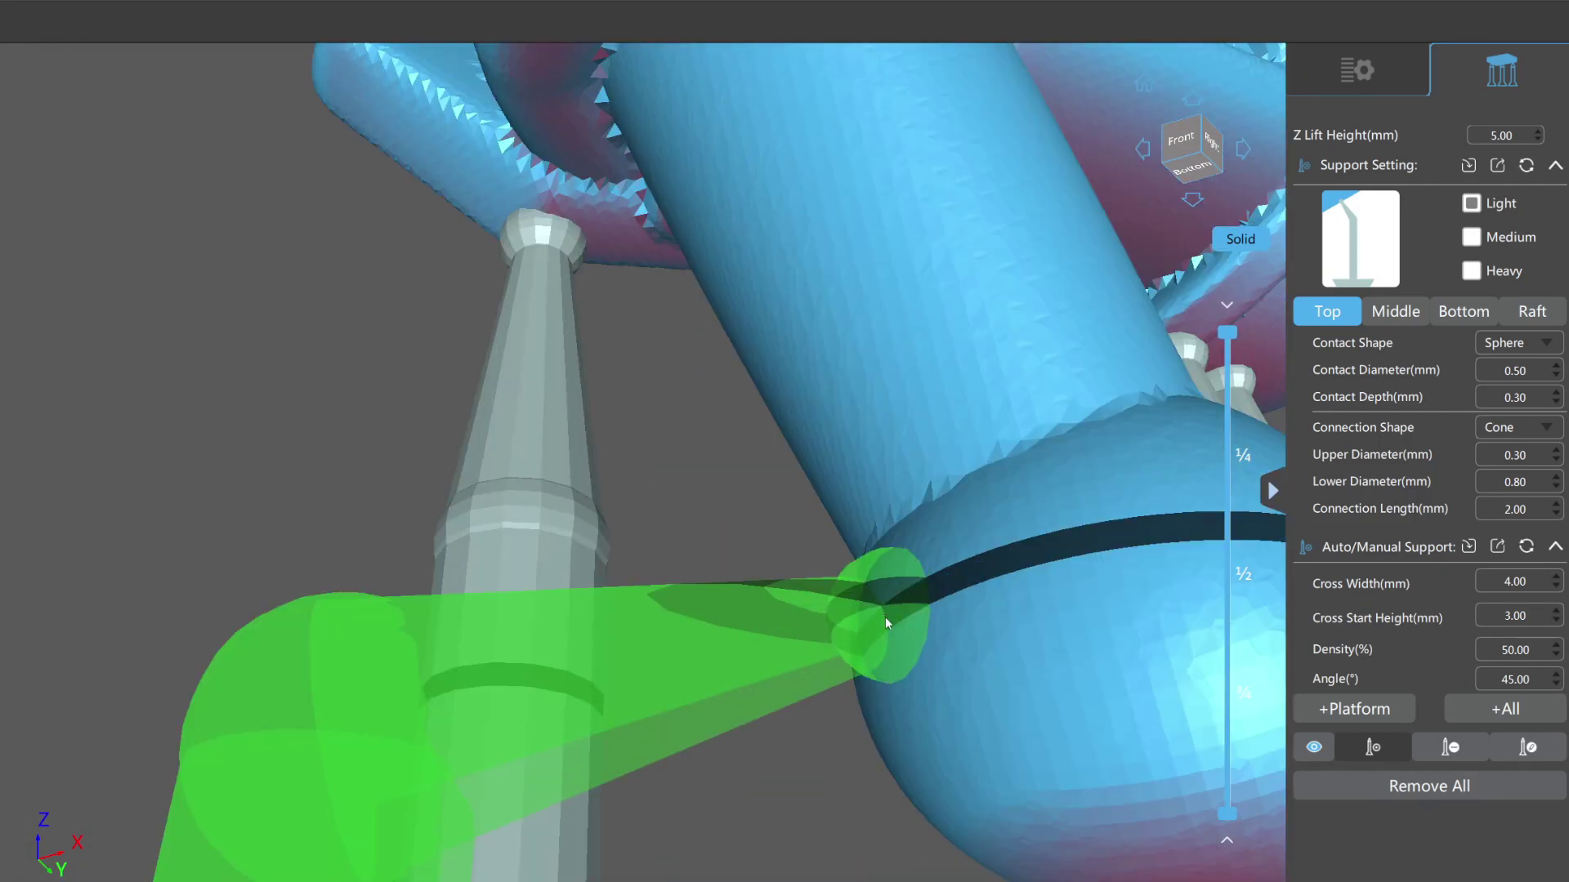
scroll(952, 655, "down", 4)
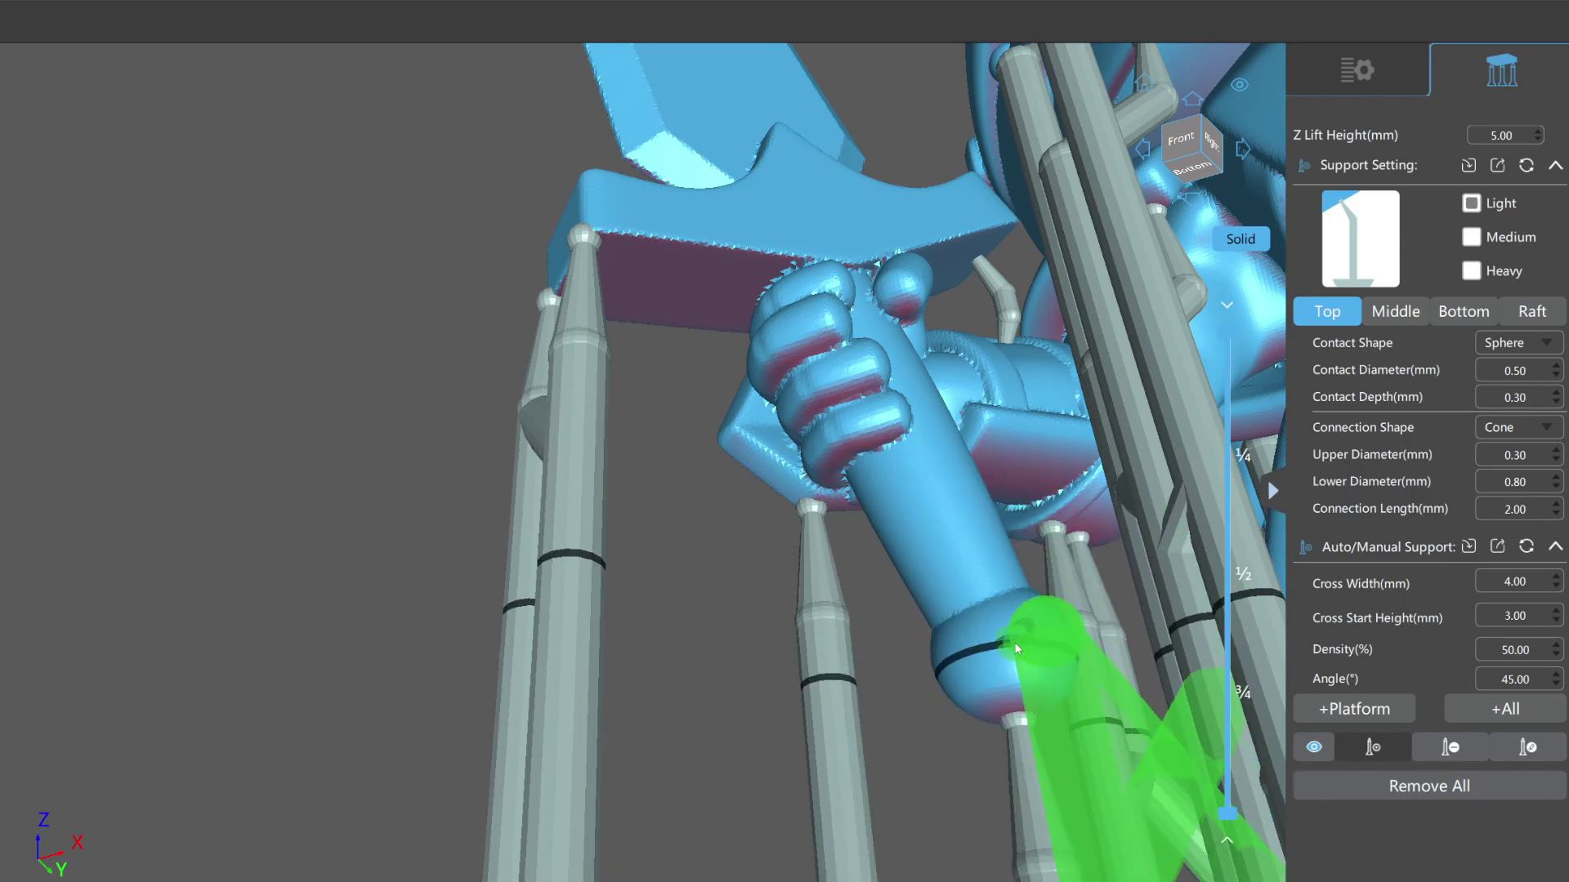
mouse_move(983, 742)
right_mouse_down()
mouse_move(979, 728)
mouse_move(995, 748)
right_mouse_up()
middle_click_drag(995, 748, 993, 709)
scroll(993, 709, "down", 4)
right_click_drag(994, 710, 1010, 658)
scroll(899, 663, "up", 4)
left_click(968, 630)
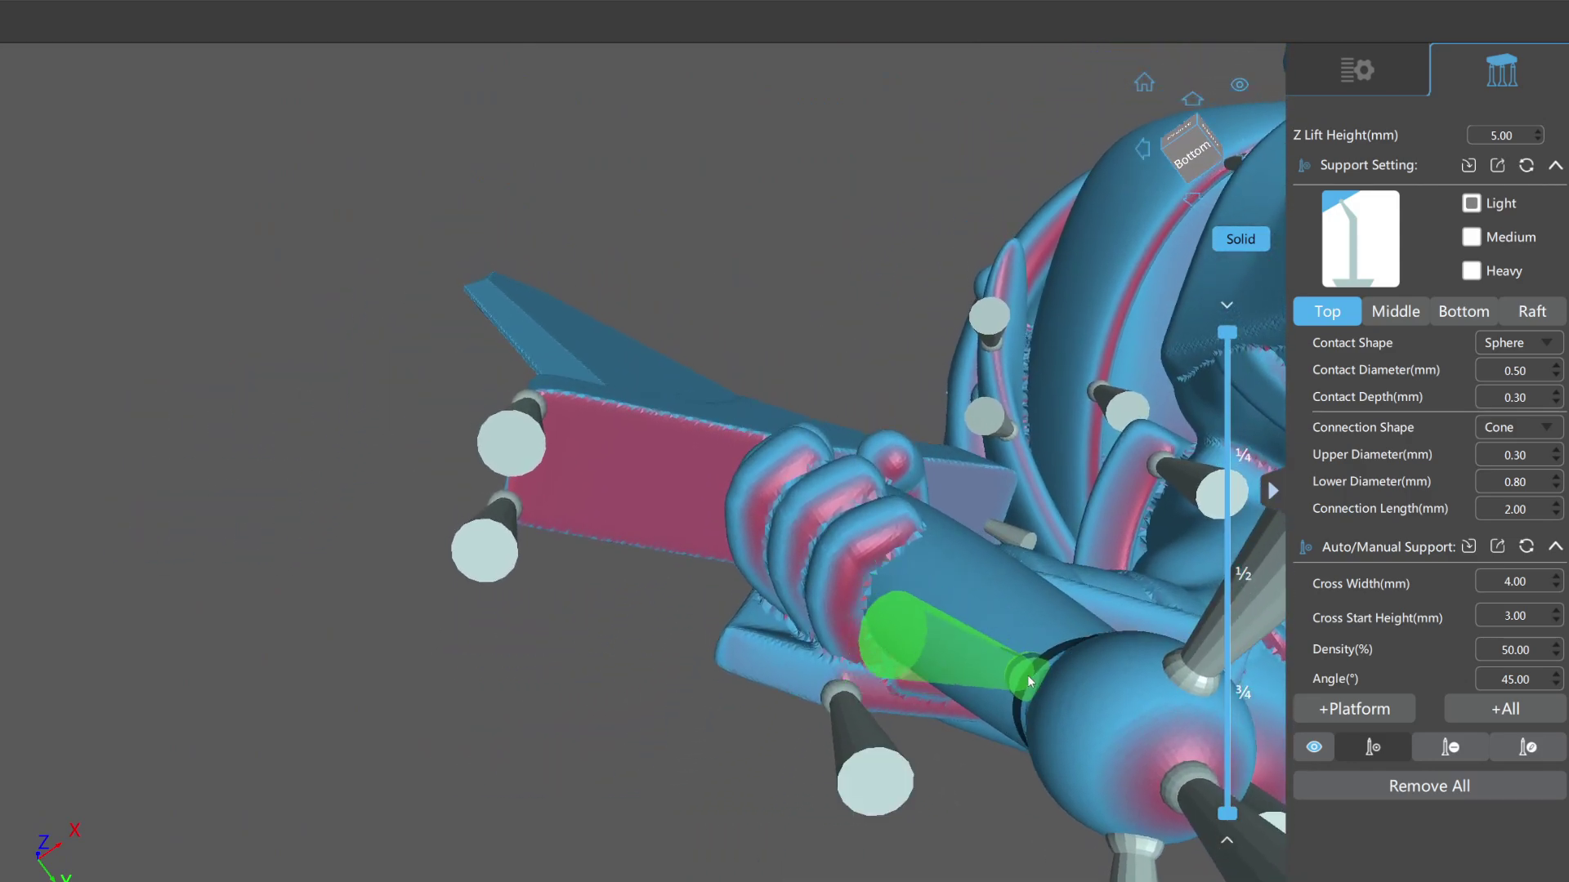
left_click(1011, 660)
Add supports under the fingers and thumb of the hand gripping the sword
middle_click_drag(1003, 657, 1021, 711)
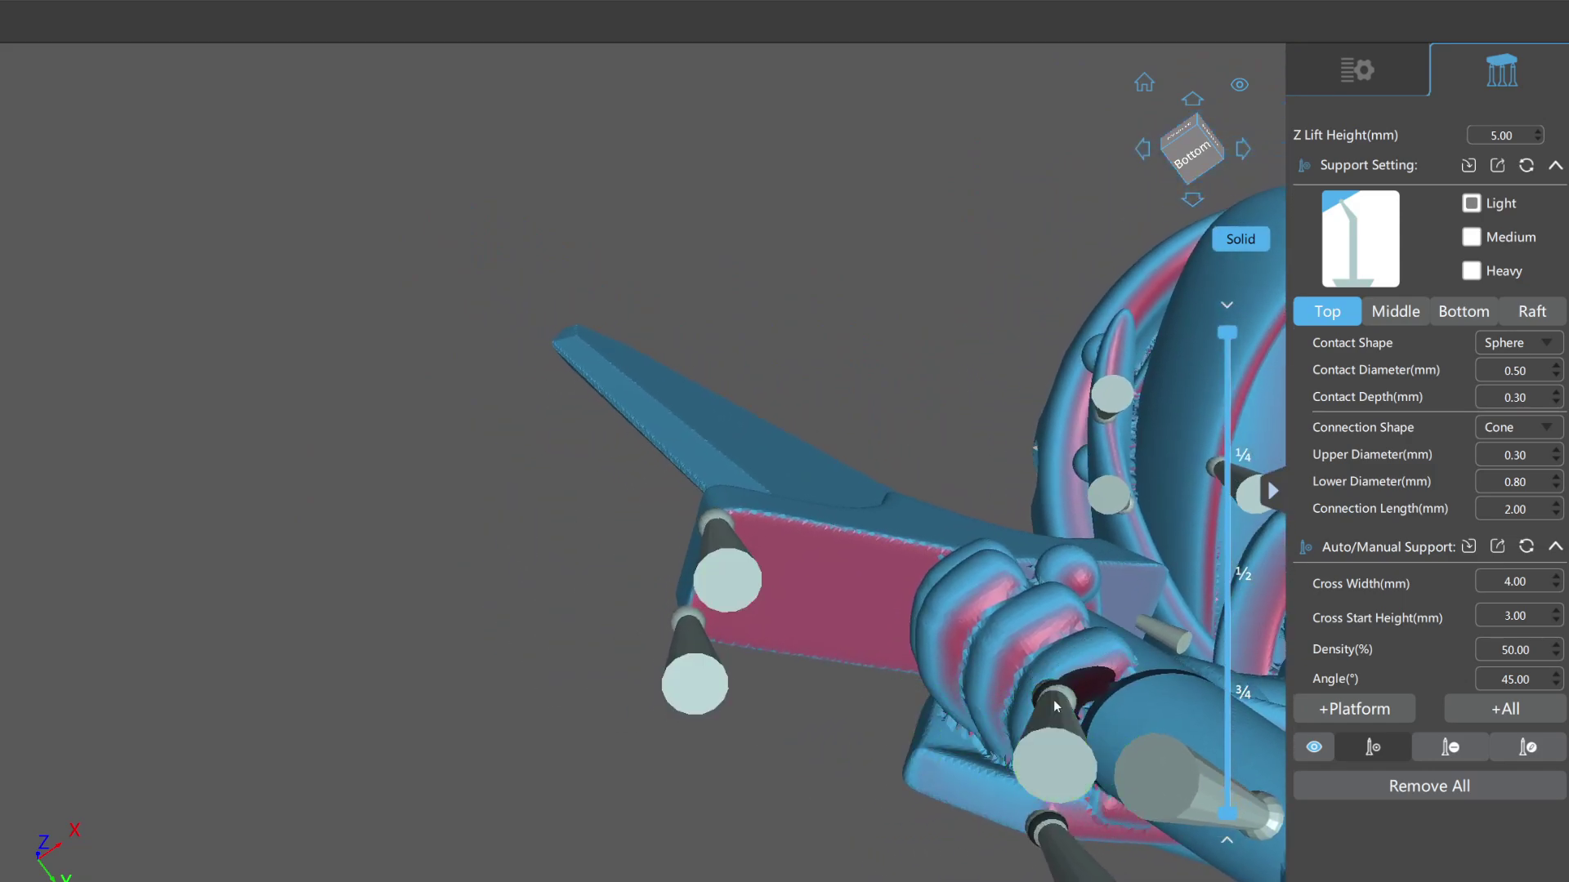
right_click_drag(1053, 700, 991, 726)
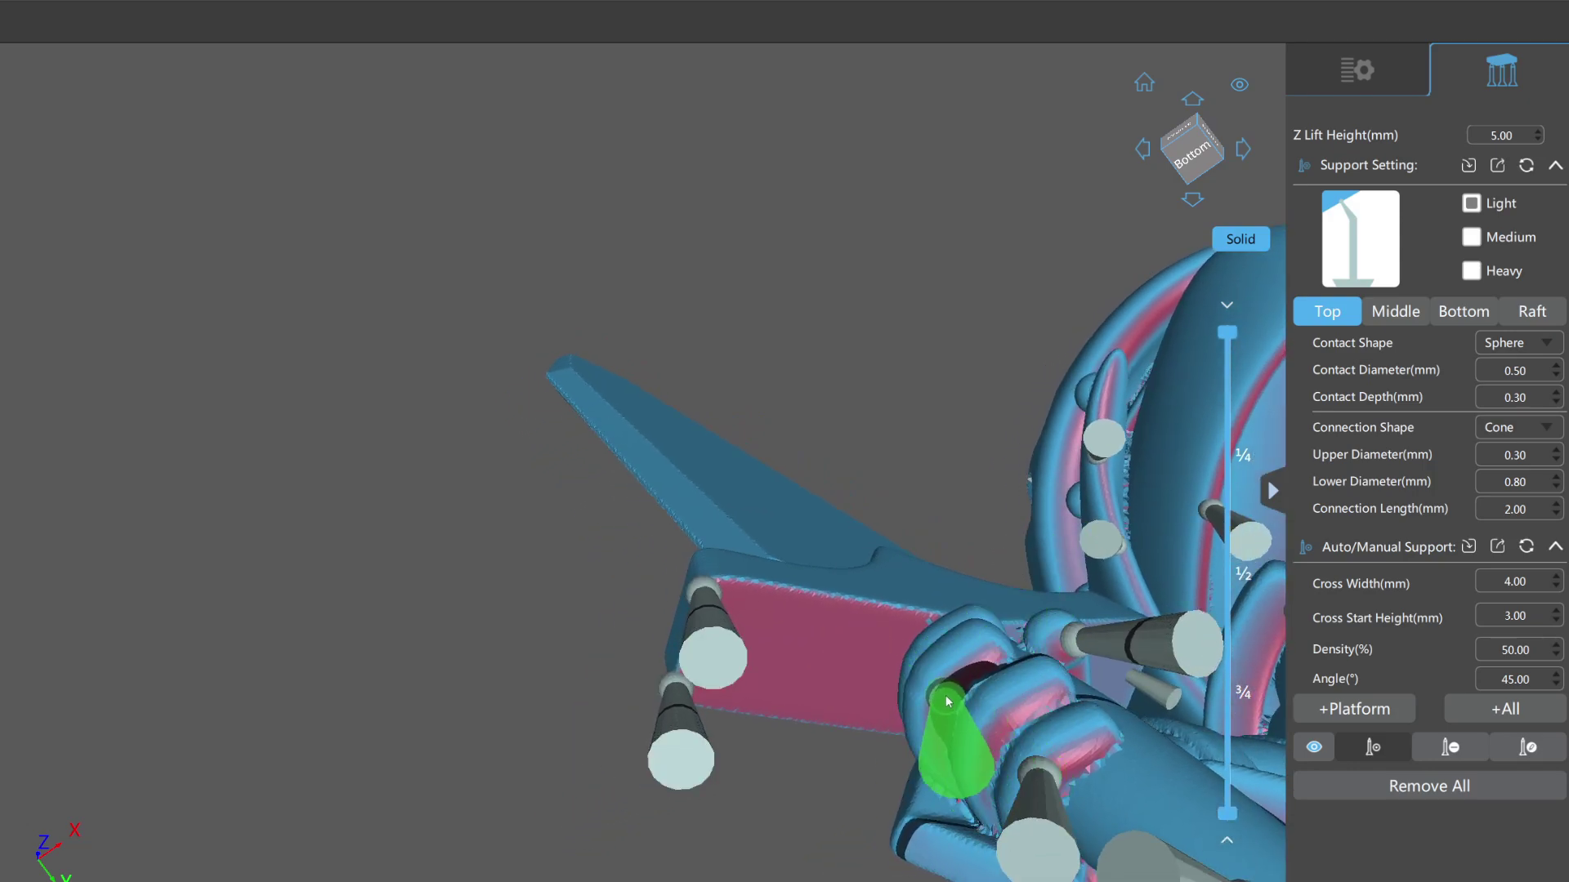
right_click_drag(935, 689, 836, 654)
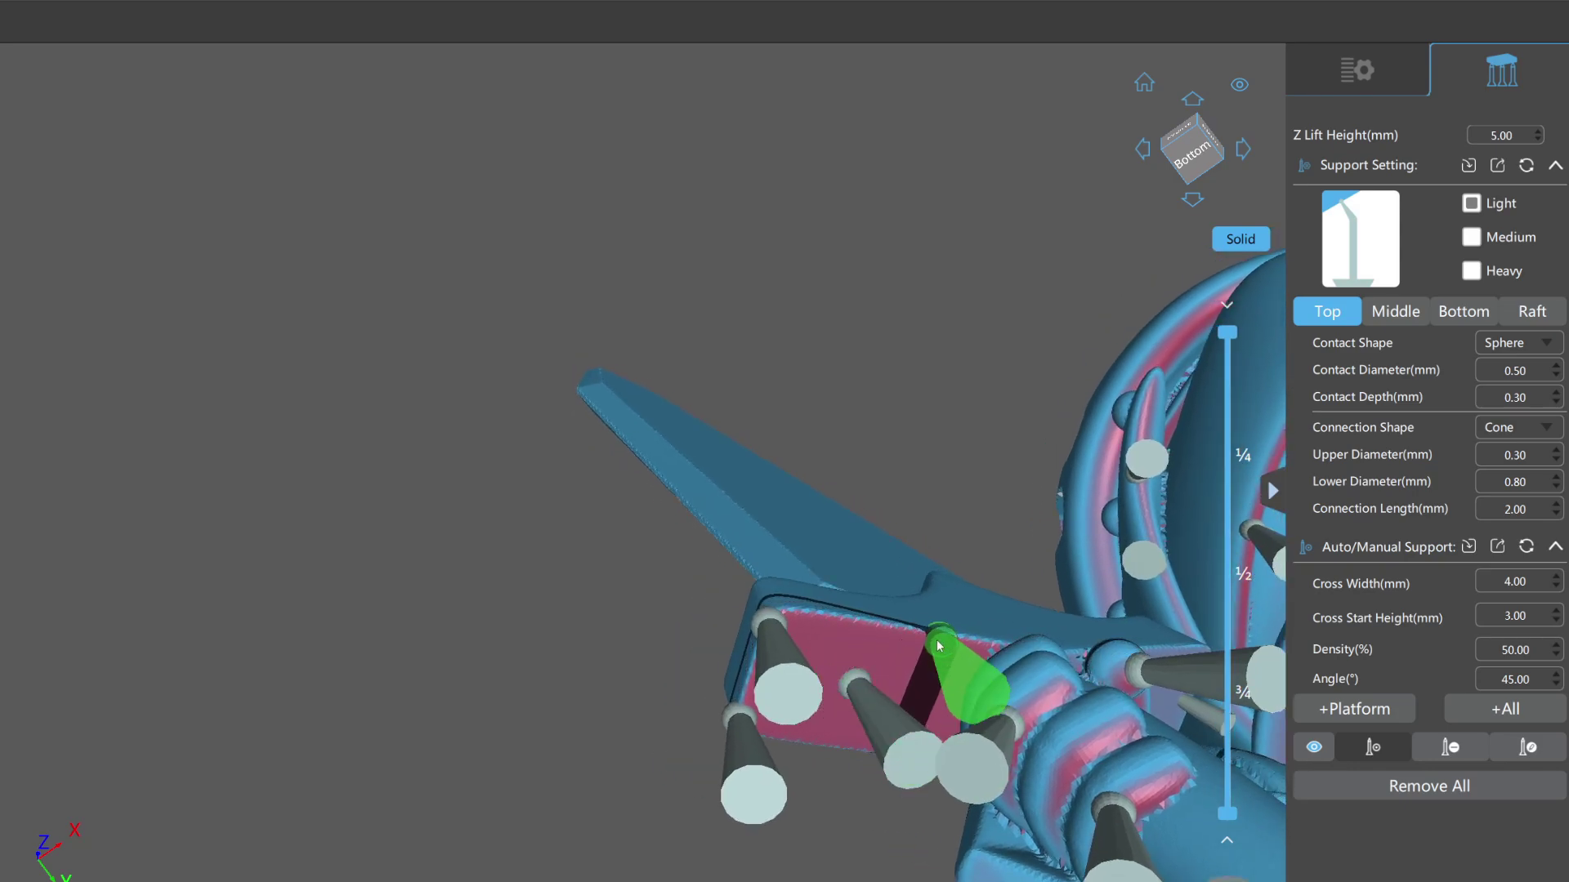
Add supports to the underside of the sword's crossguard on both sides of the hand
mouse_move(936, 645)
right_mouse_down()
mouse_move(866, 604)
mouse_move(898, 584)
mouse_move(917, 653)
right_mouse_up()
scroll(916, 654, "up", 10)
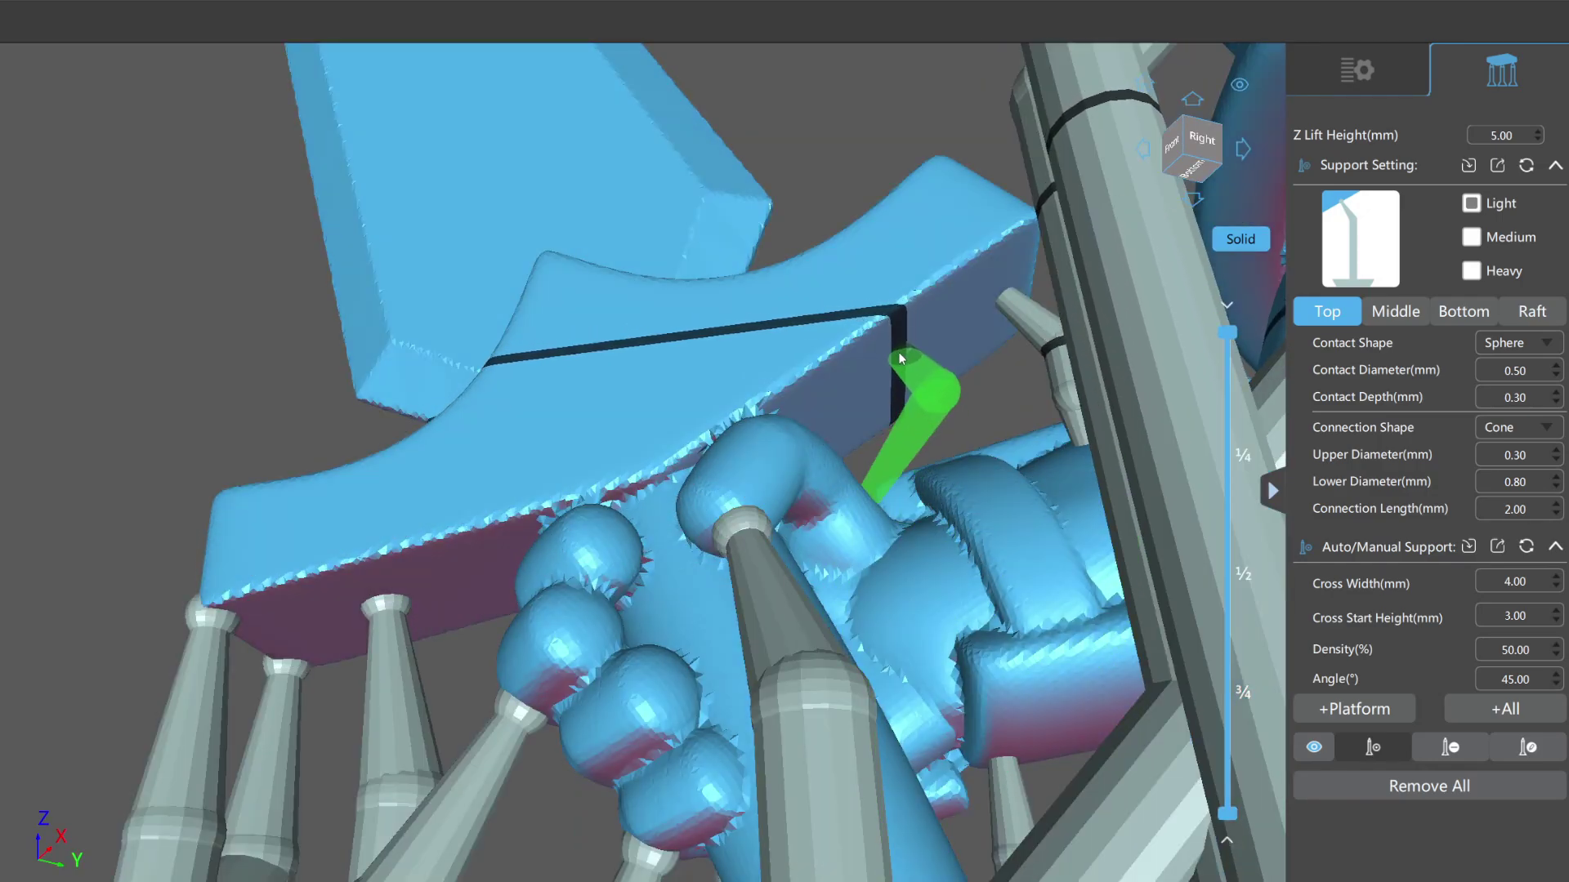
scroll(901, 366, "down", 10)
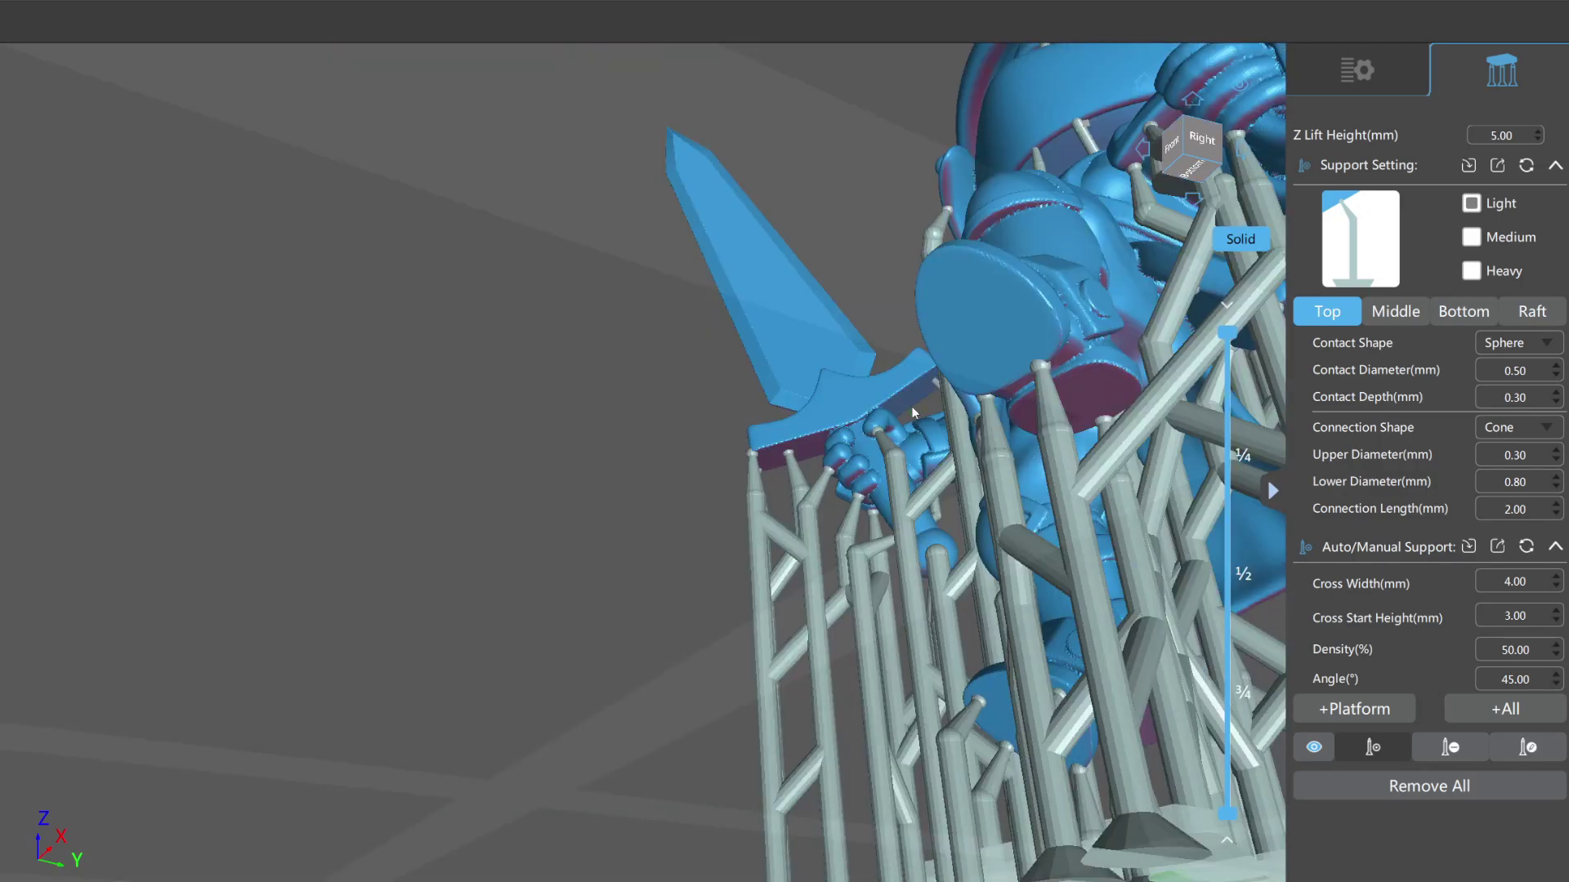
right_click_drag(902, 366, 948, 418)
scroll(923, 454, "up", 6)
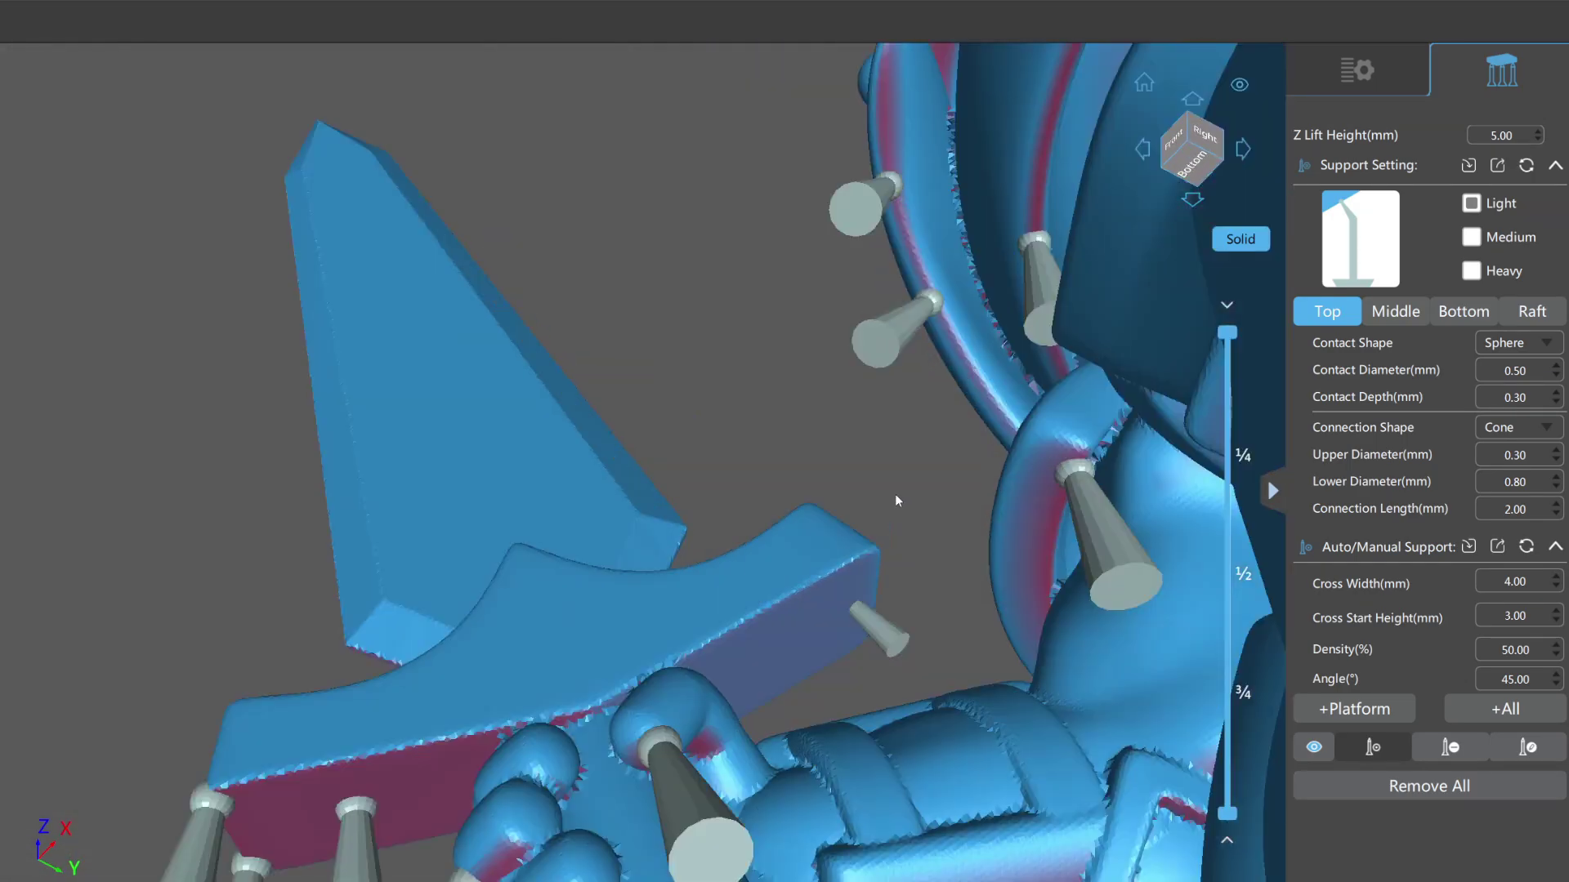
middle_click_drag(896, 495, 803, 622)
scroll(809, 593, "down", 3)
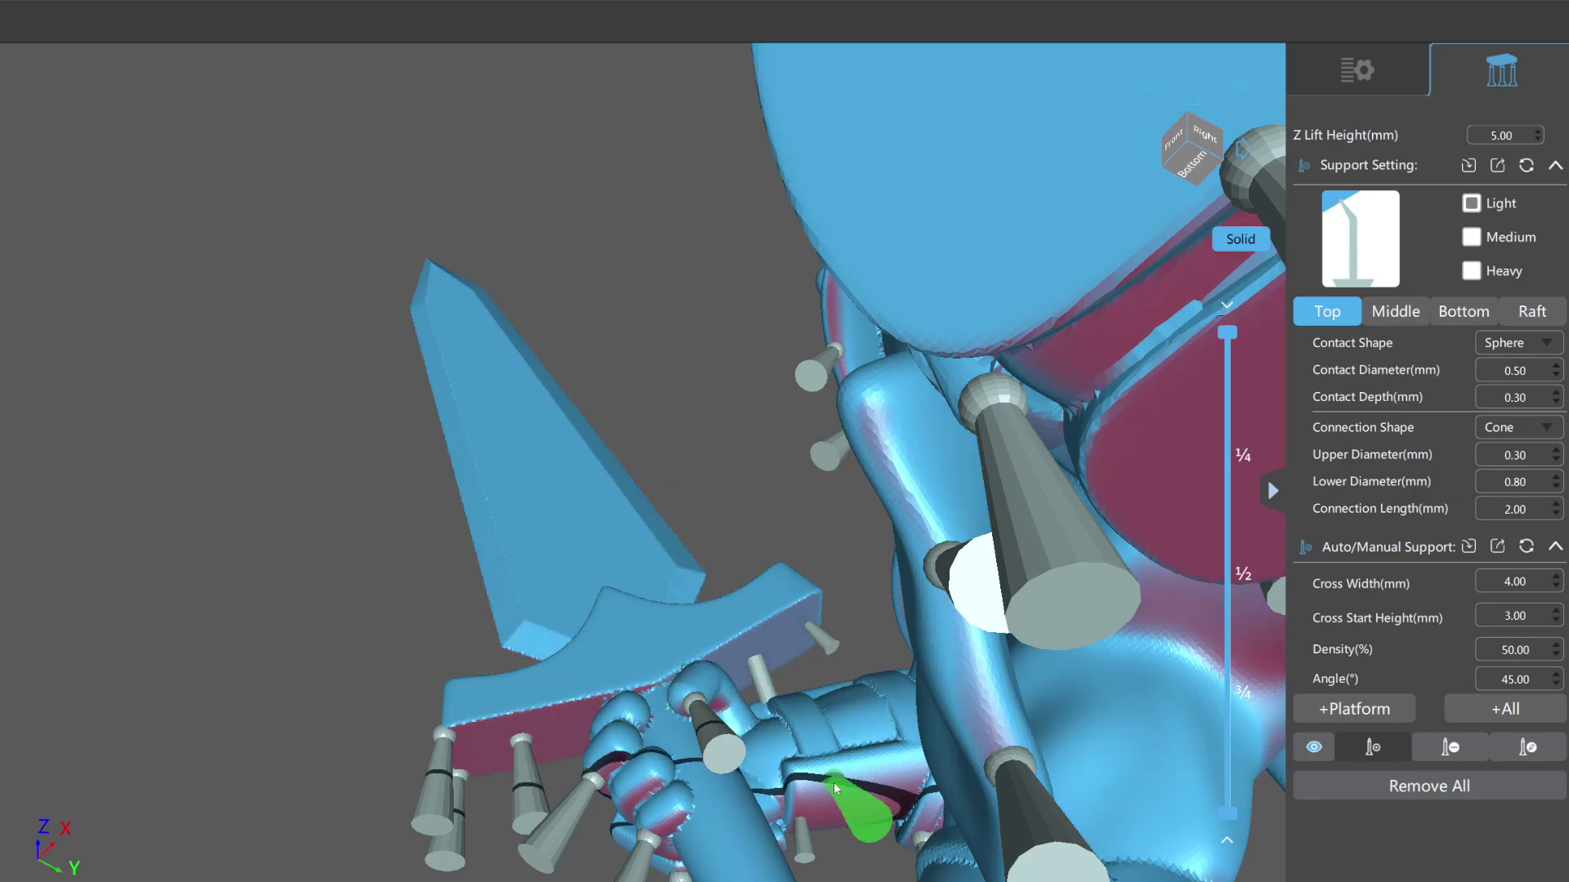
Add supports along the underside of the sword arm's forearm
right_click_drag(842, 797, 966, 379)
scroll(964, 374, "up", 8)
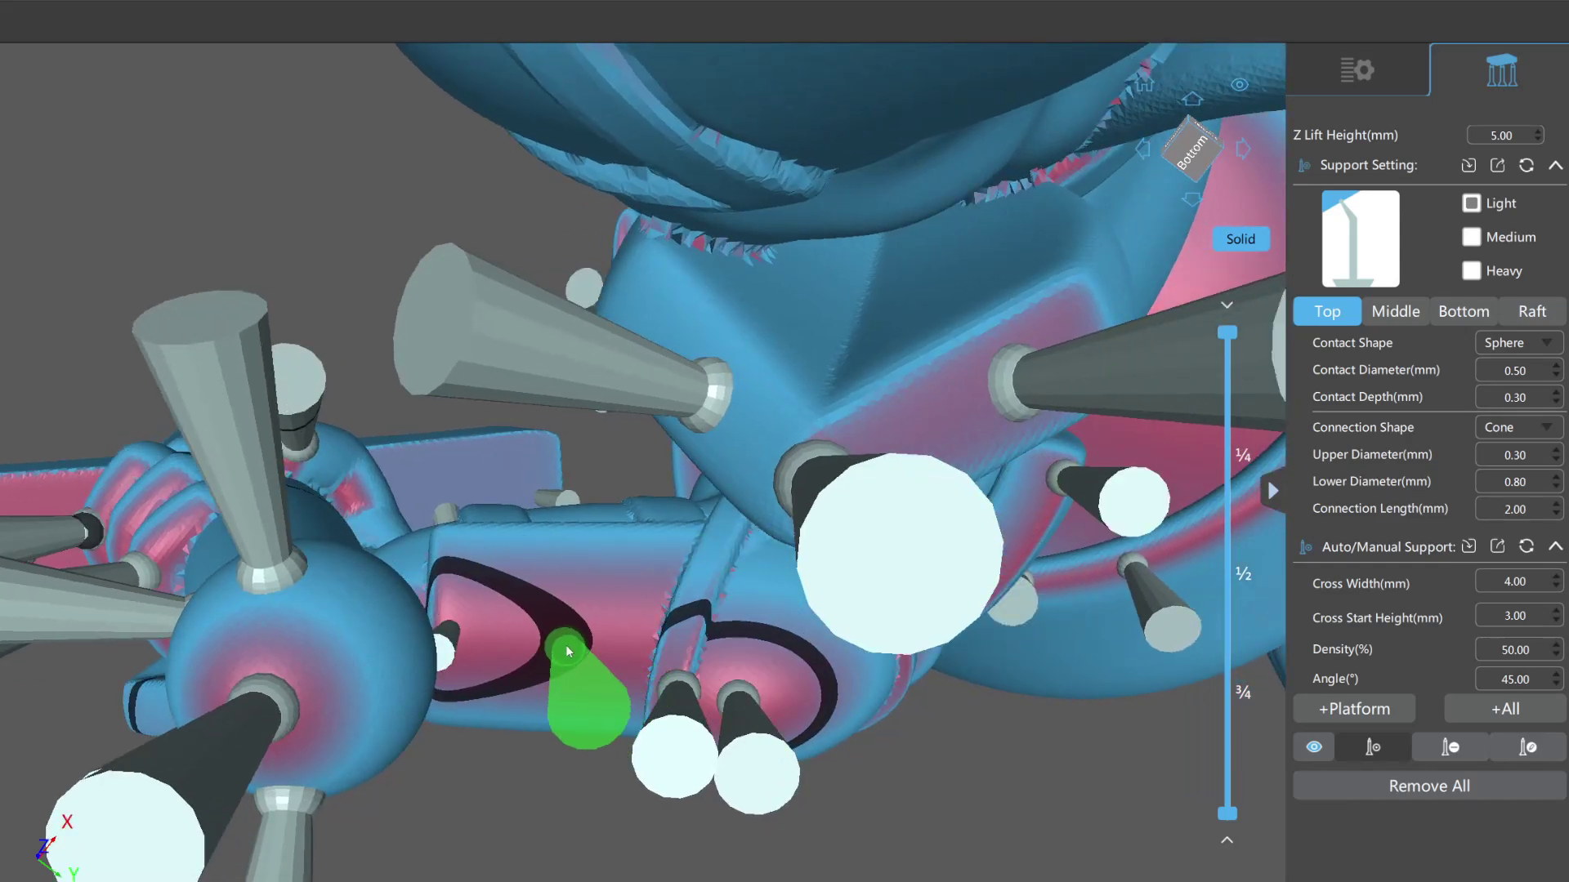
left_click(568, 651)
Add supports to the rim of the sword arm's elbow guard and the edge of its shoulder plate
middle_click_drag(948, 772, 464, 572)
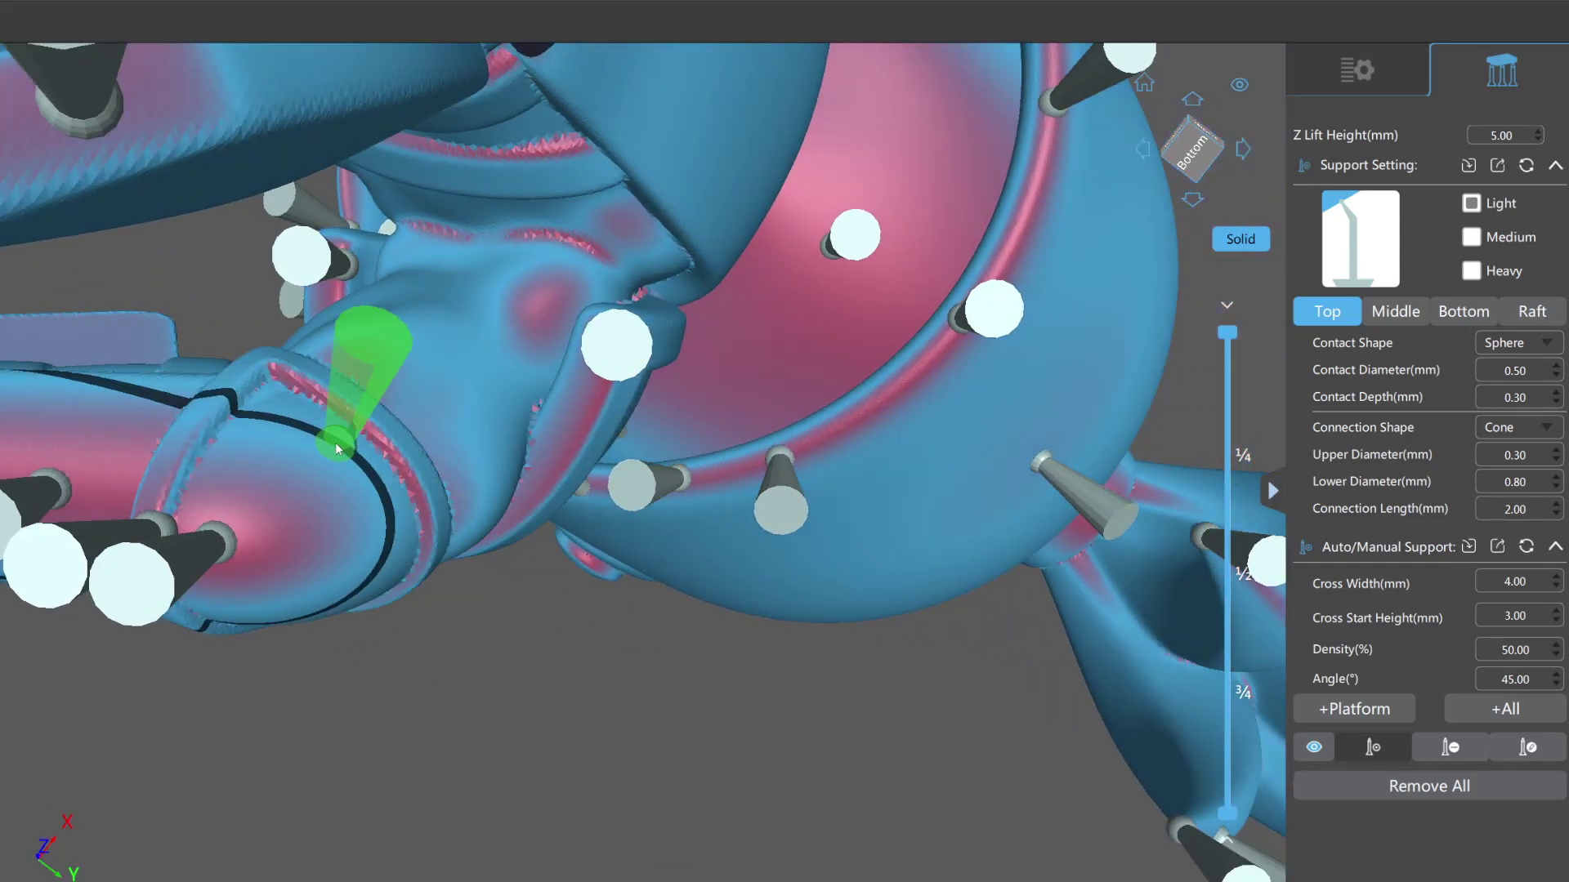
left_click(396, 452)
middle_click_drag(600, 407, 422, 506)
left_click(413, 482)
scroll(424, 507, "down", 2)
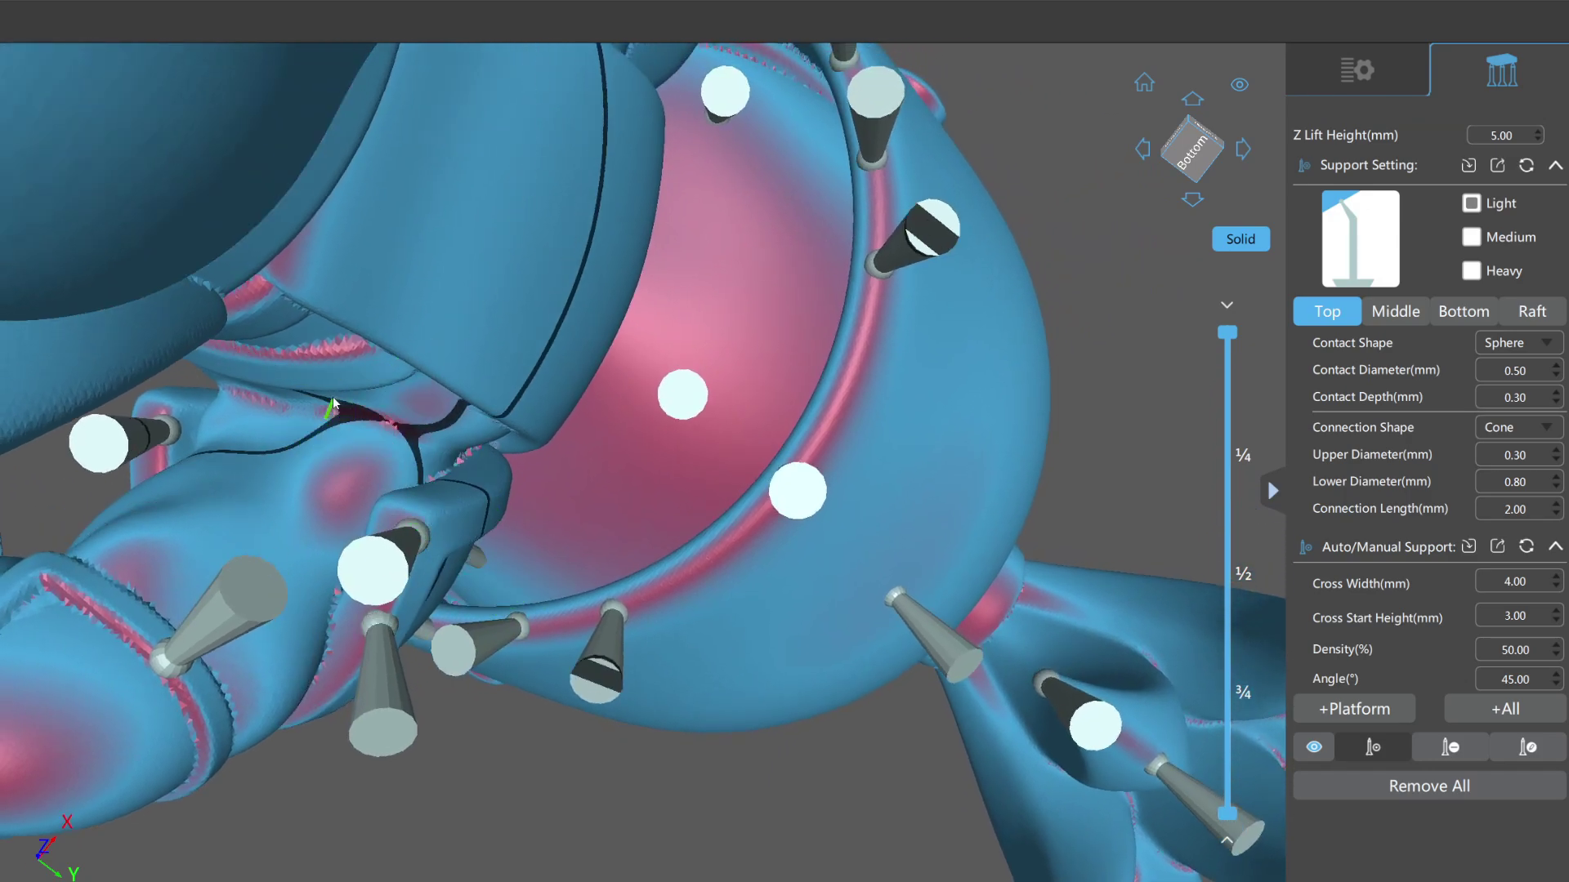
Add supports across the underside of the head and along the helmet's lower rim
scroll(443, 389, "up", 4)
scroll(650, 433, "down", 2)
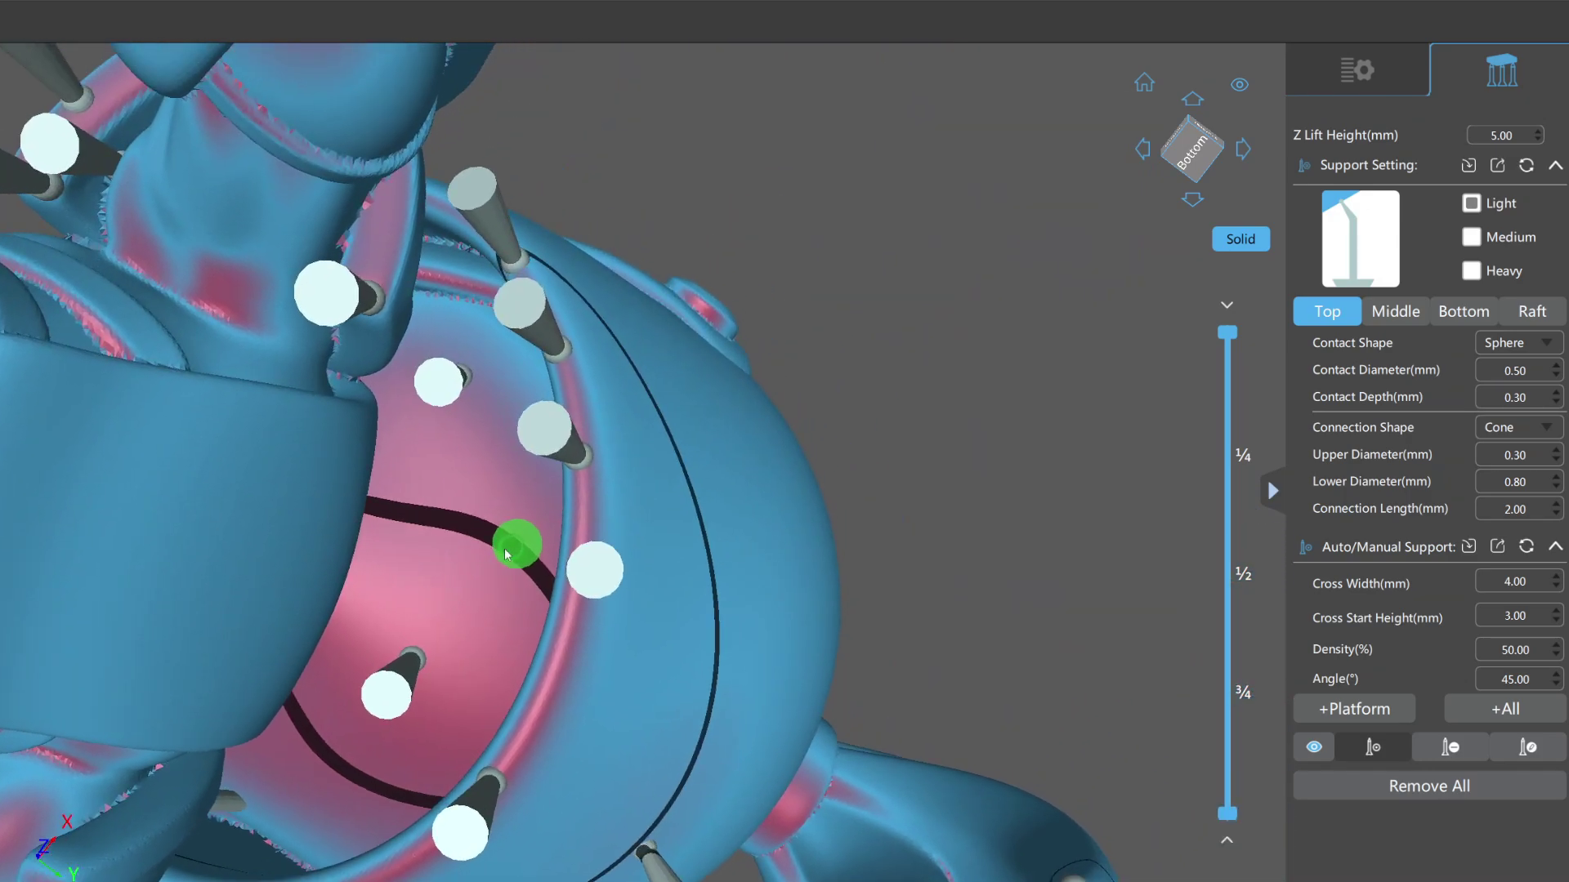
scroll(415, 631, "up", 2)
scroll(415, 630, "down", 2)
scroll(412, 539, "up", 3)
middle_click_drag(429, 568, 521, 481)
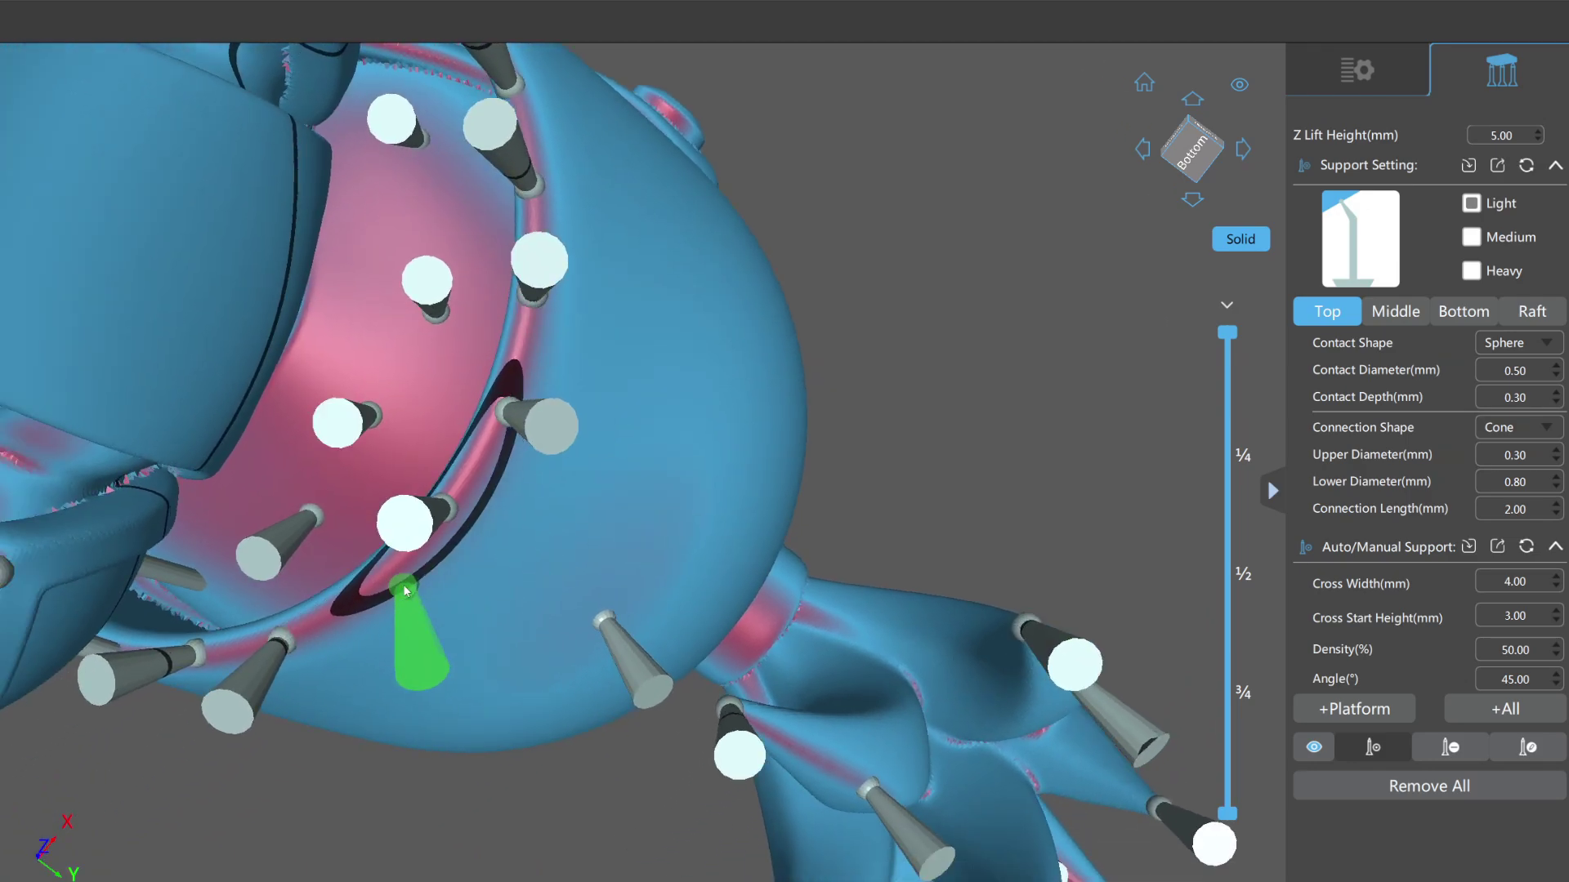
scroll(360, 603, "down", 3)
scroll(518, 613, "up", 3)
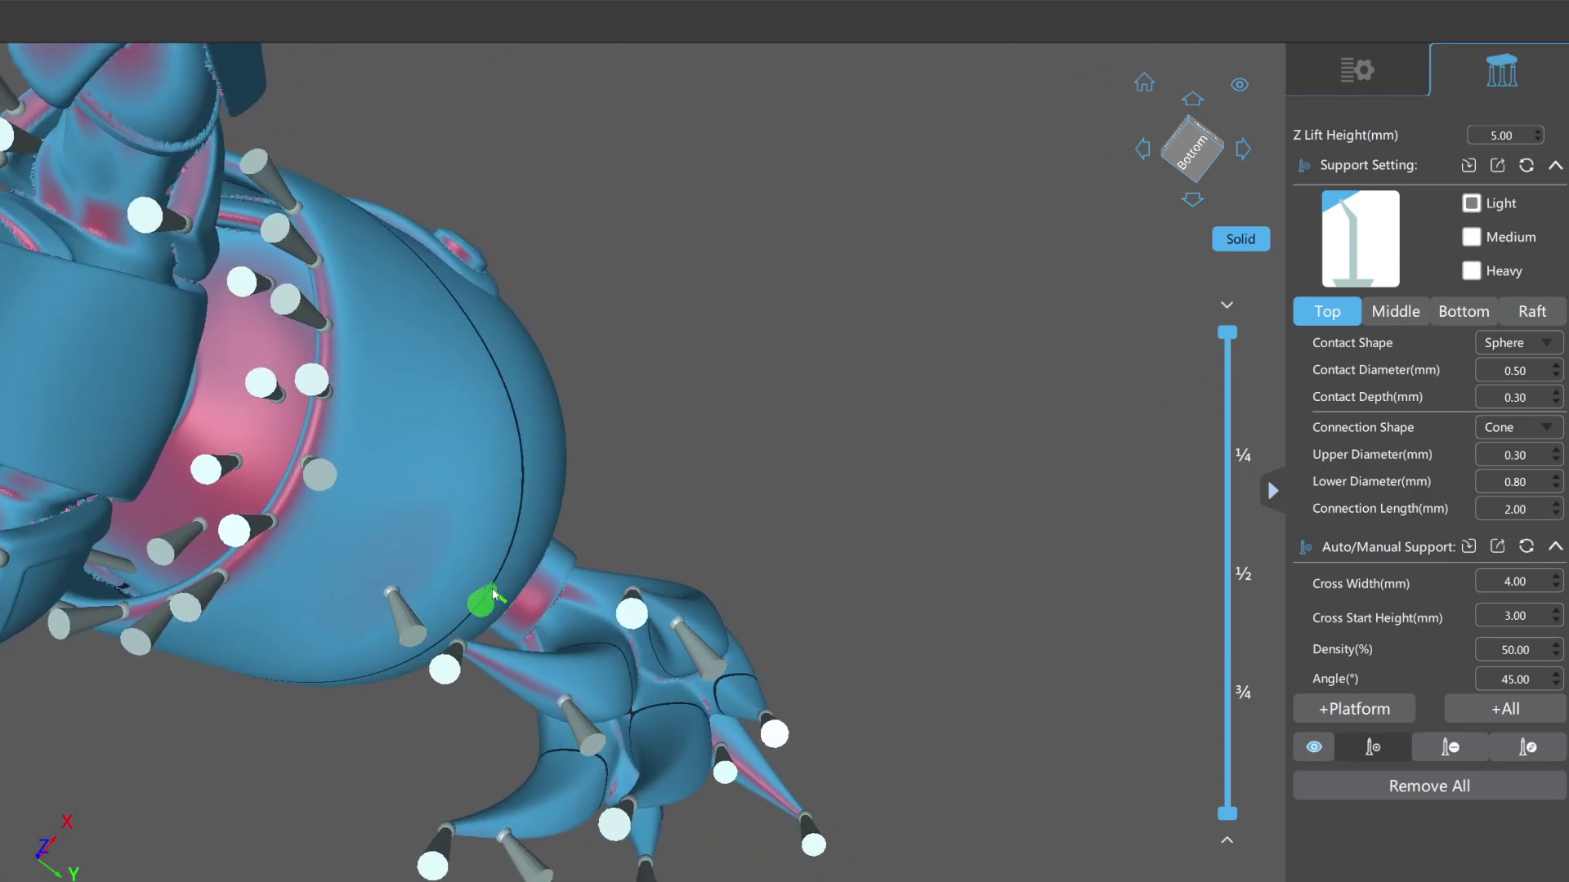
Add supports to the base of the helmet plume and along its overhanging strands
middle_click_drag(624, 680, 554, 442)
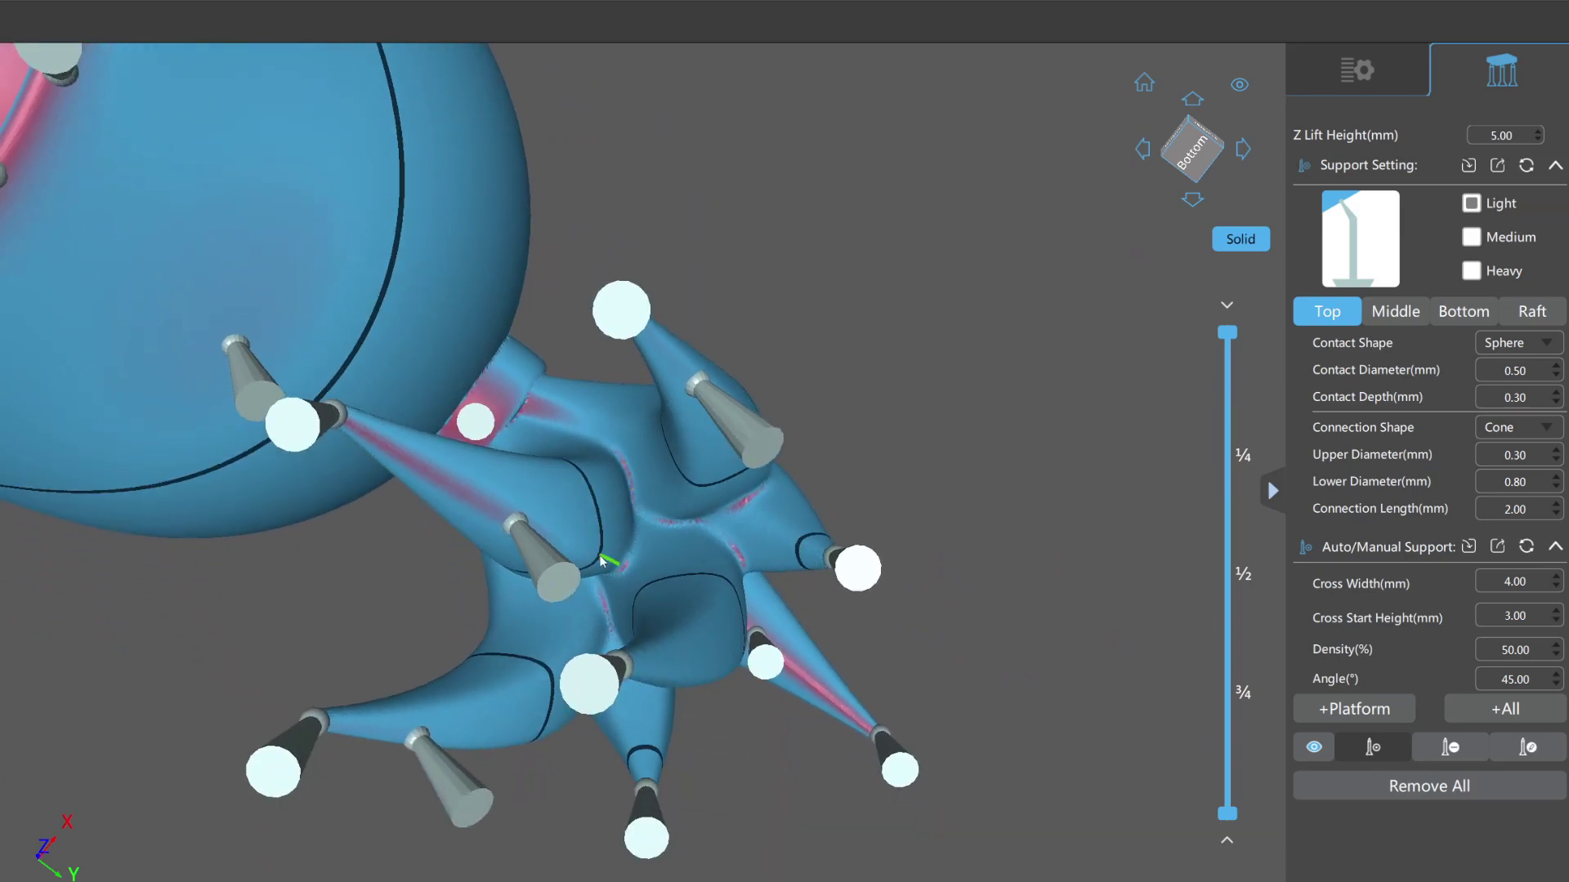
left_click(411, 463)
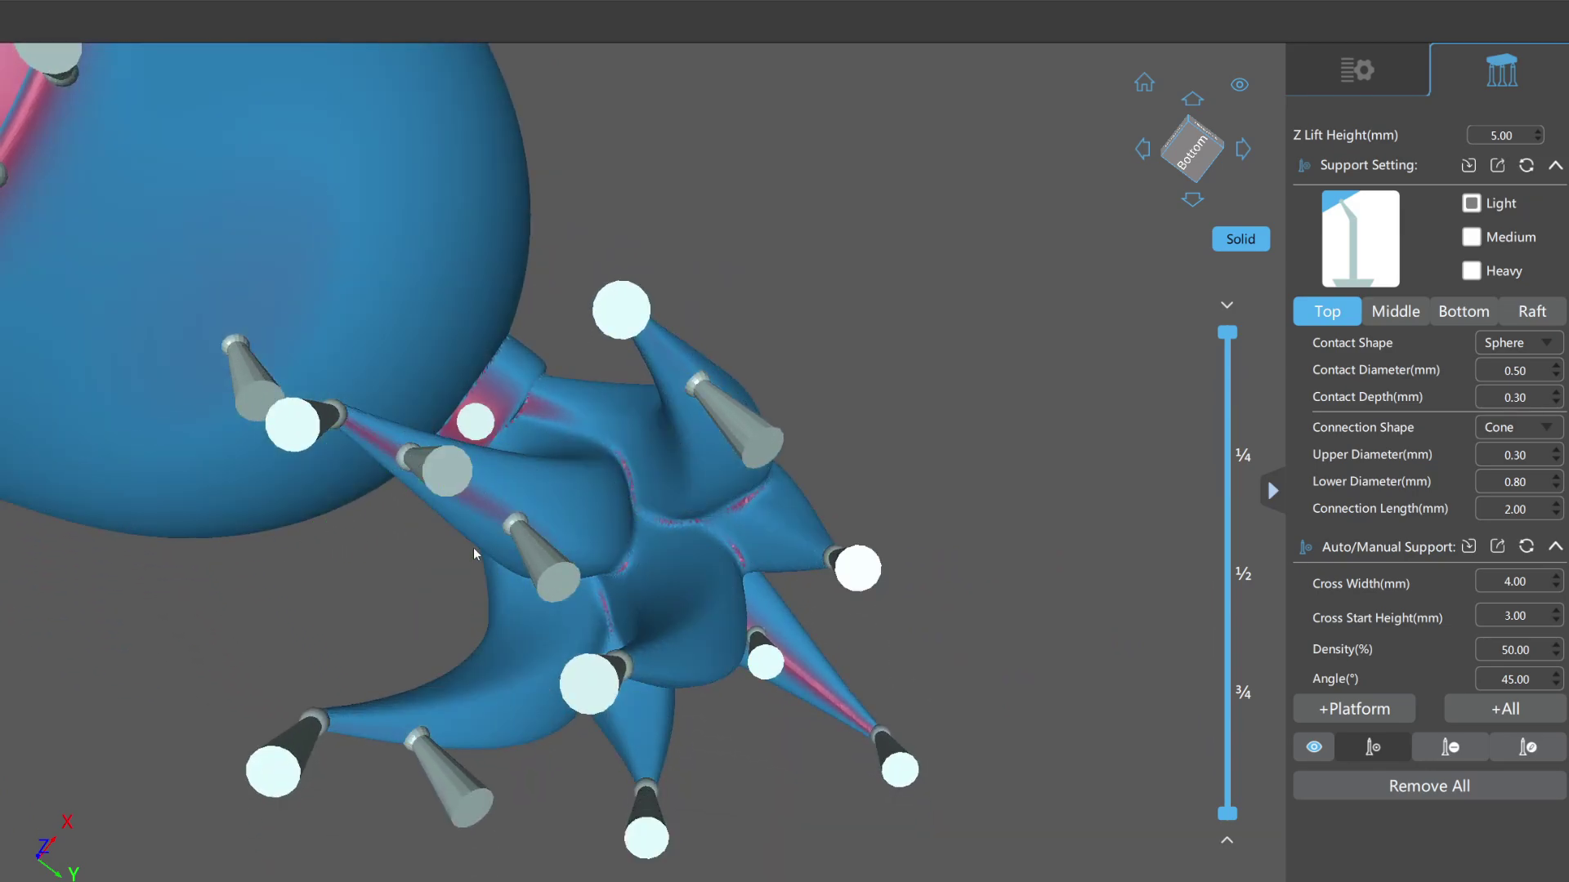
middle_click_drag(471, 684, 411, 656)
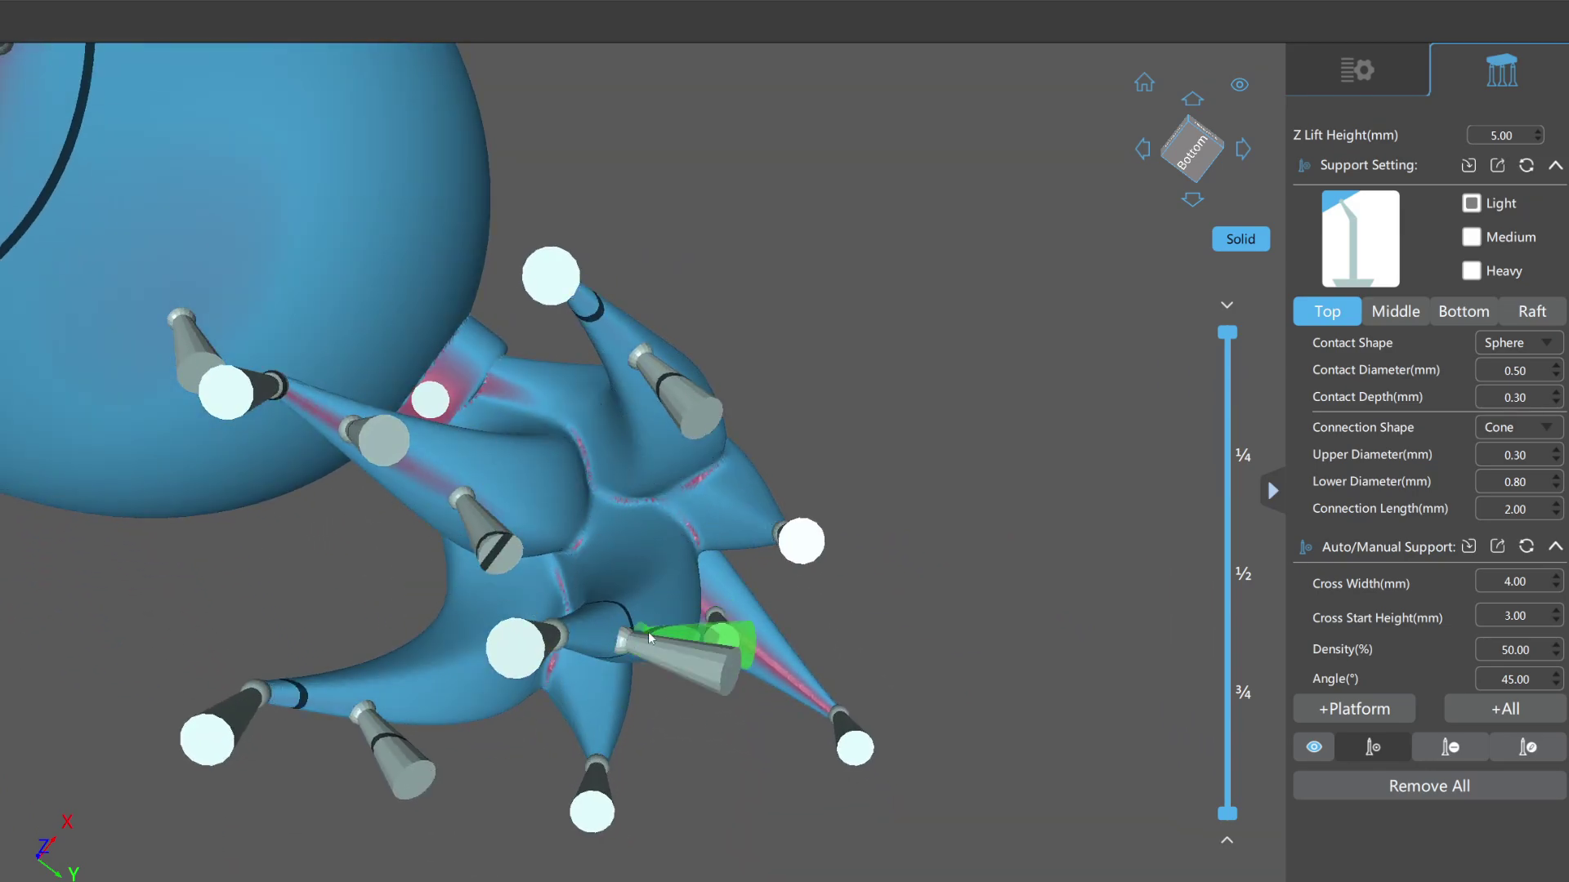
middle_click_drag(665, 631, 464, 690)
middle_click_drag(497, 509, 441, 497)
middle_click_drag(531, 691, 374, 643)
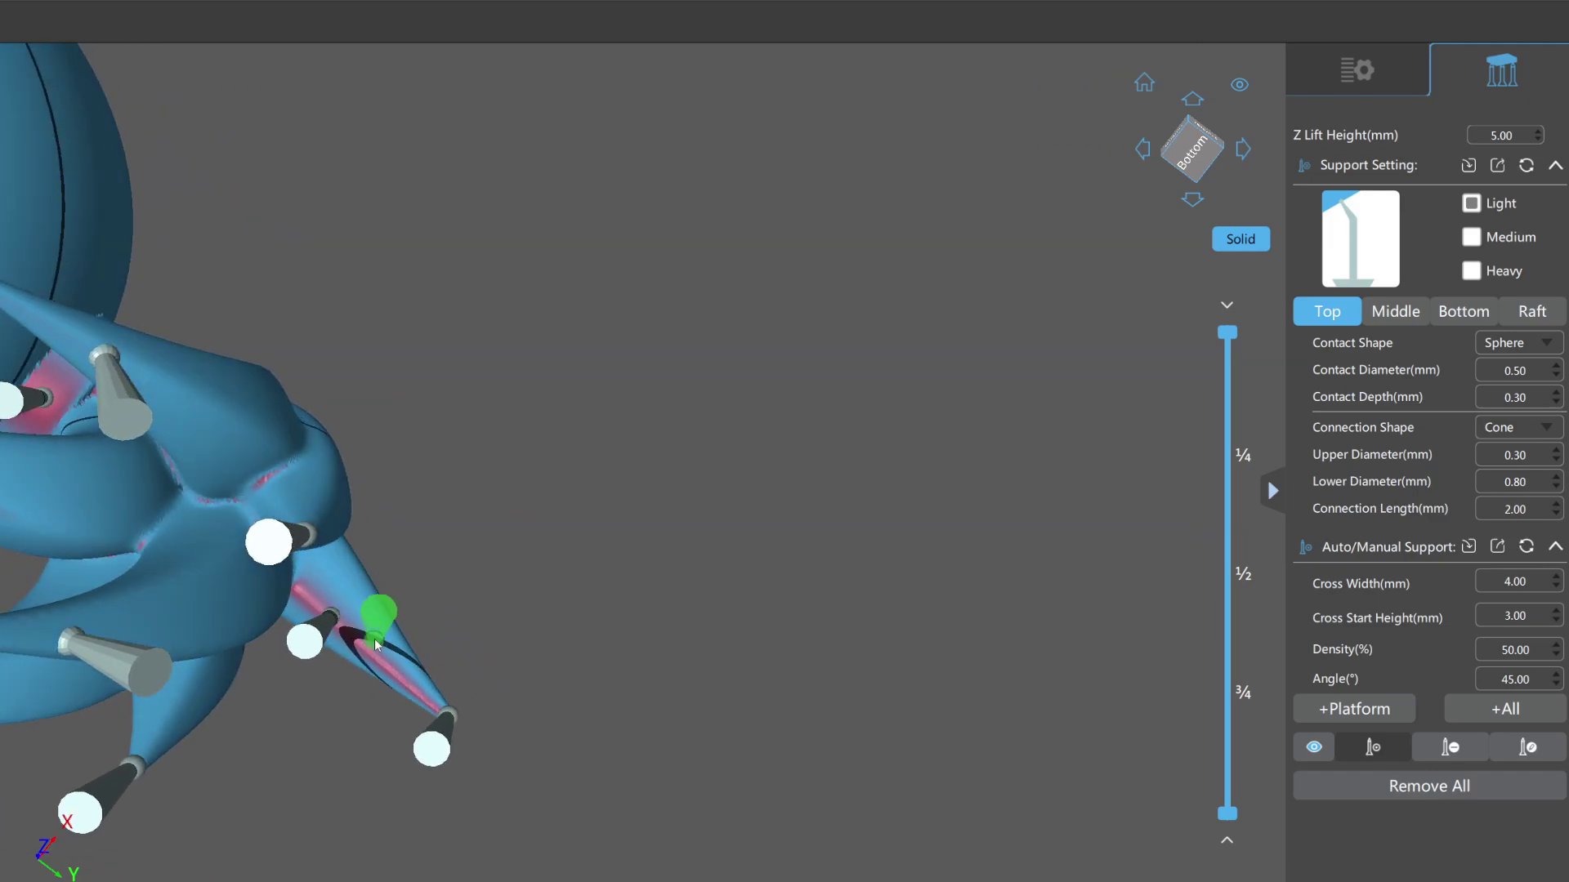
middle_click_drag(306, 598, 508, 590)
scroll(523, 603, "down", 6)
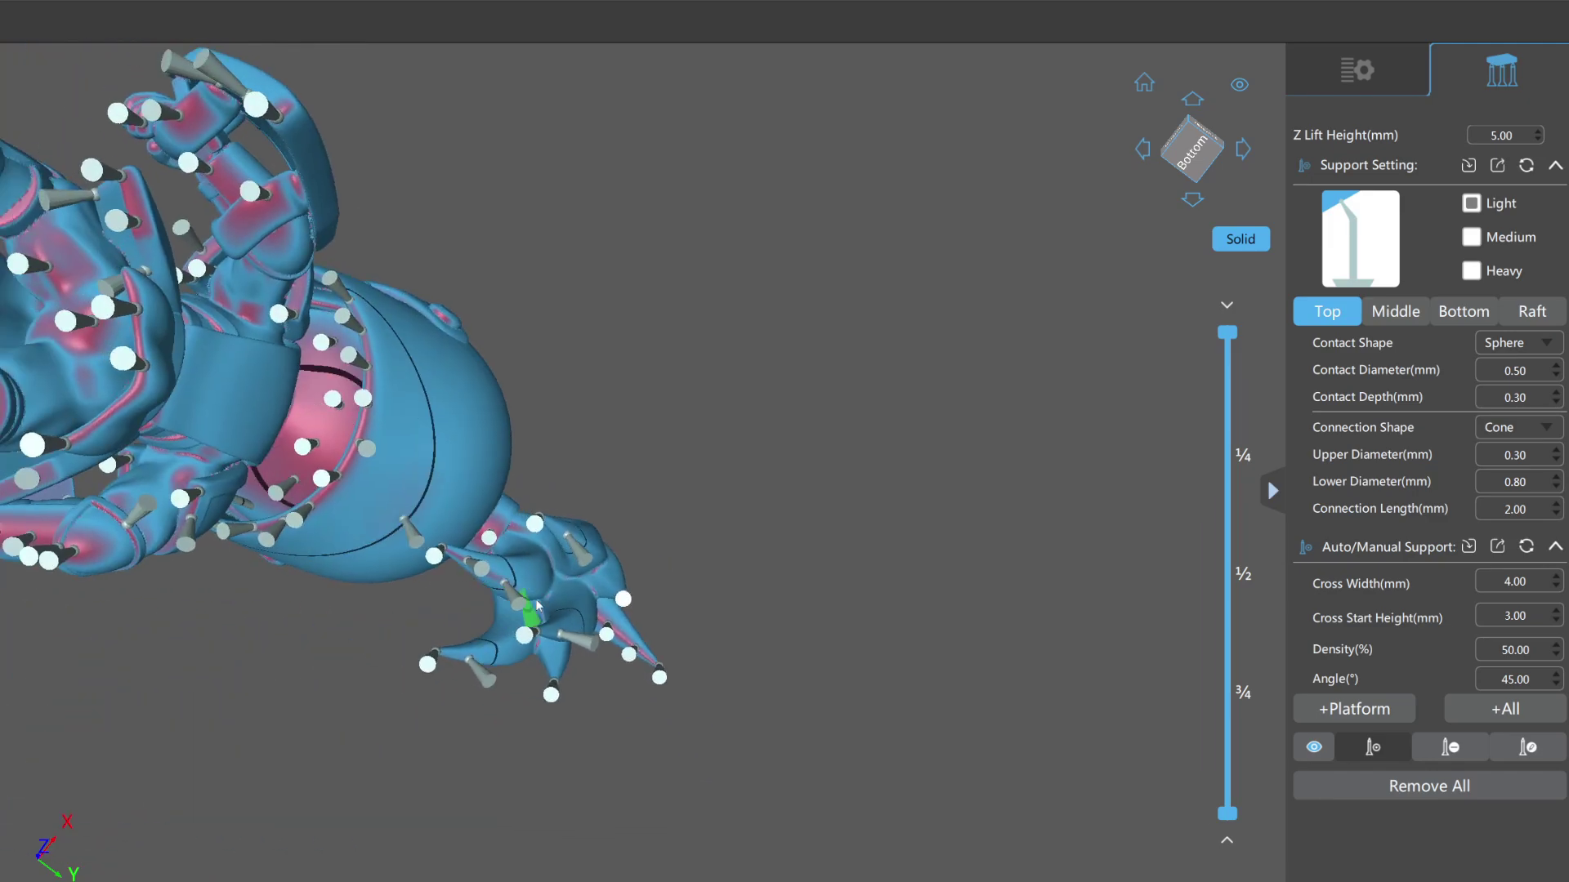
Add a support under the visor hinge on the shield side of the helmet
middle_click_drag(567, 433, 656, 482)
right_click_drag(572, 327, 553, 364)
middle_click_drag(553, 363, 672, 555)
scroll(734, 494, "up", 5)
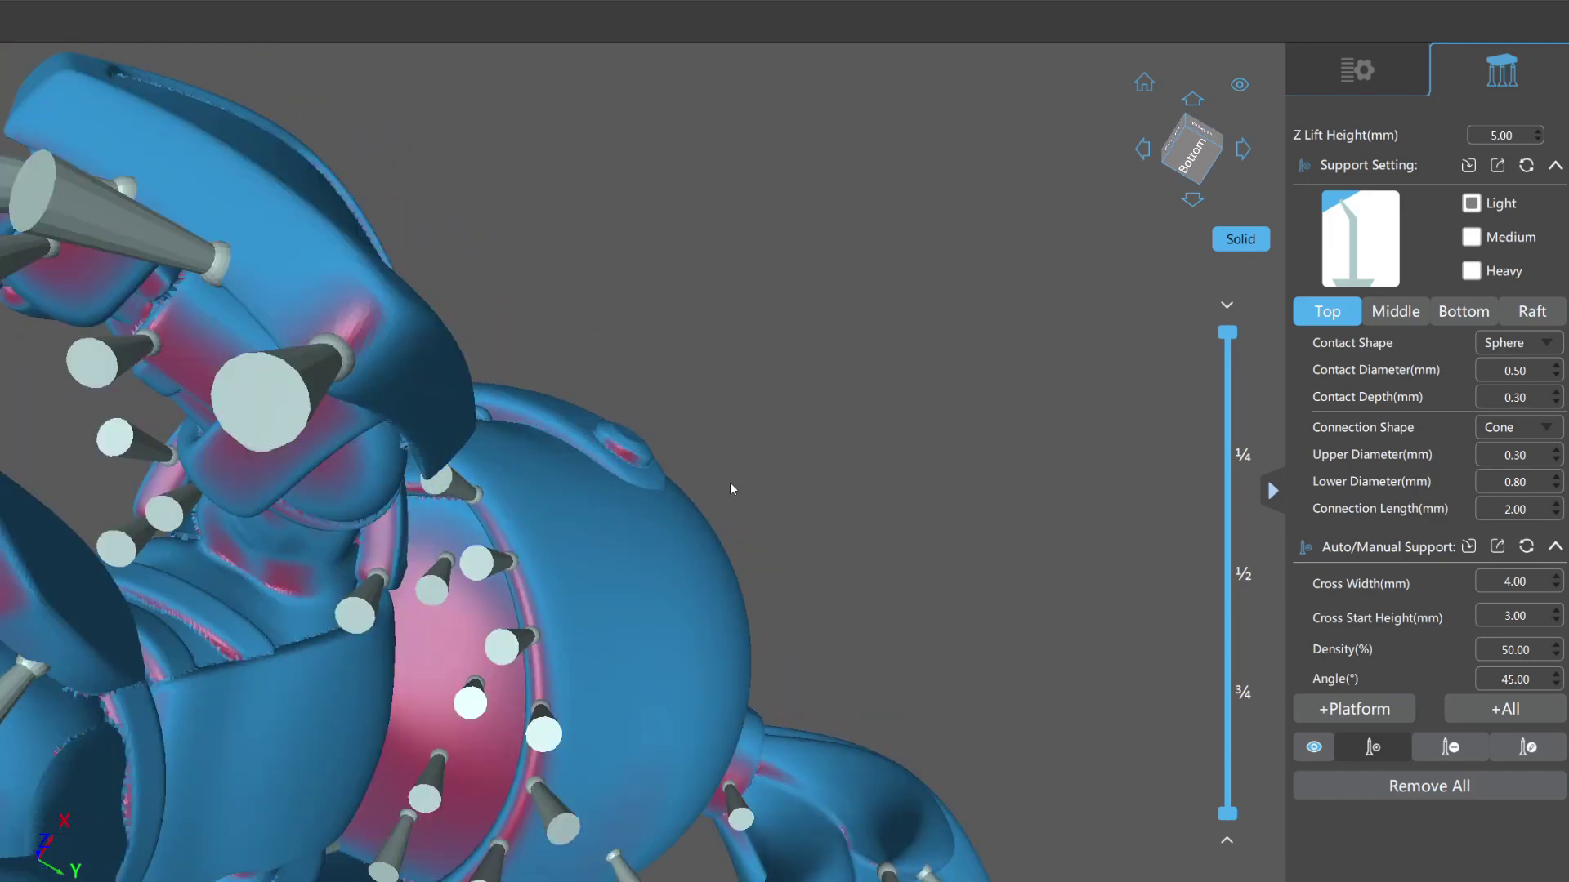
right_click_drag(733, 493, 628, 645)
scroll(627, 650, "down", 3)
scroll(690, 535, "up", 7)
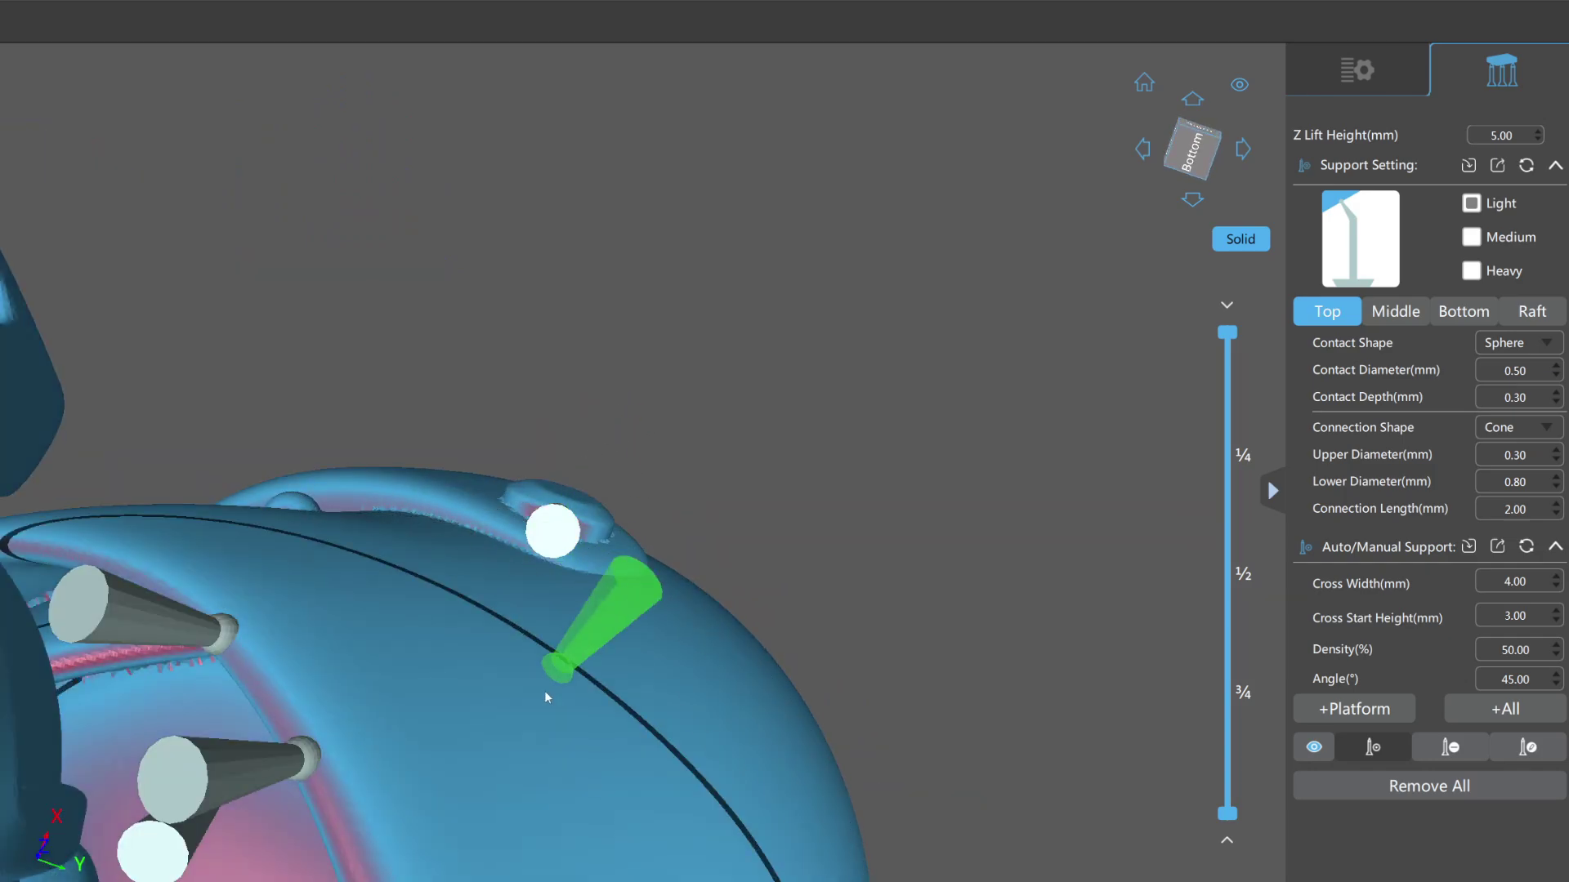
scroll(601, 301, "down", 4)
Add supports under the shield arm's forearm and the fingers of the shield hand
scroll(679, 400, "up", 7)
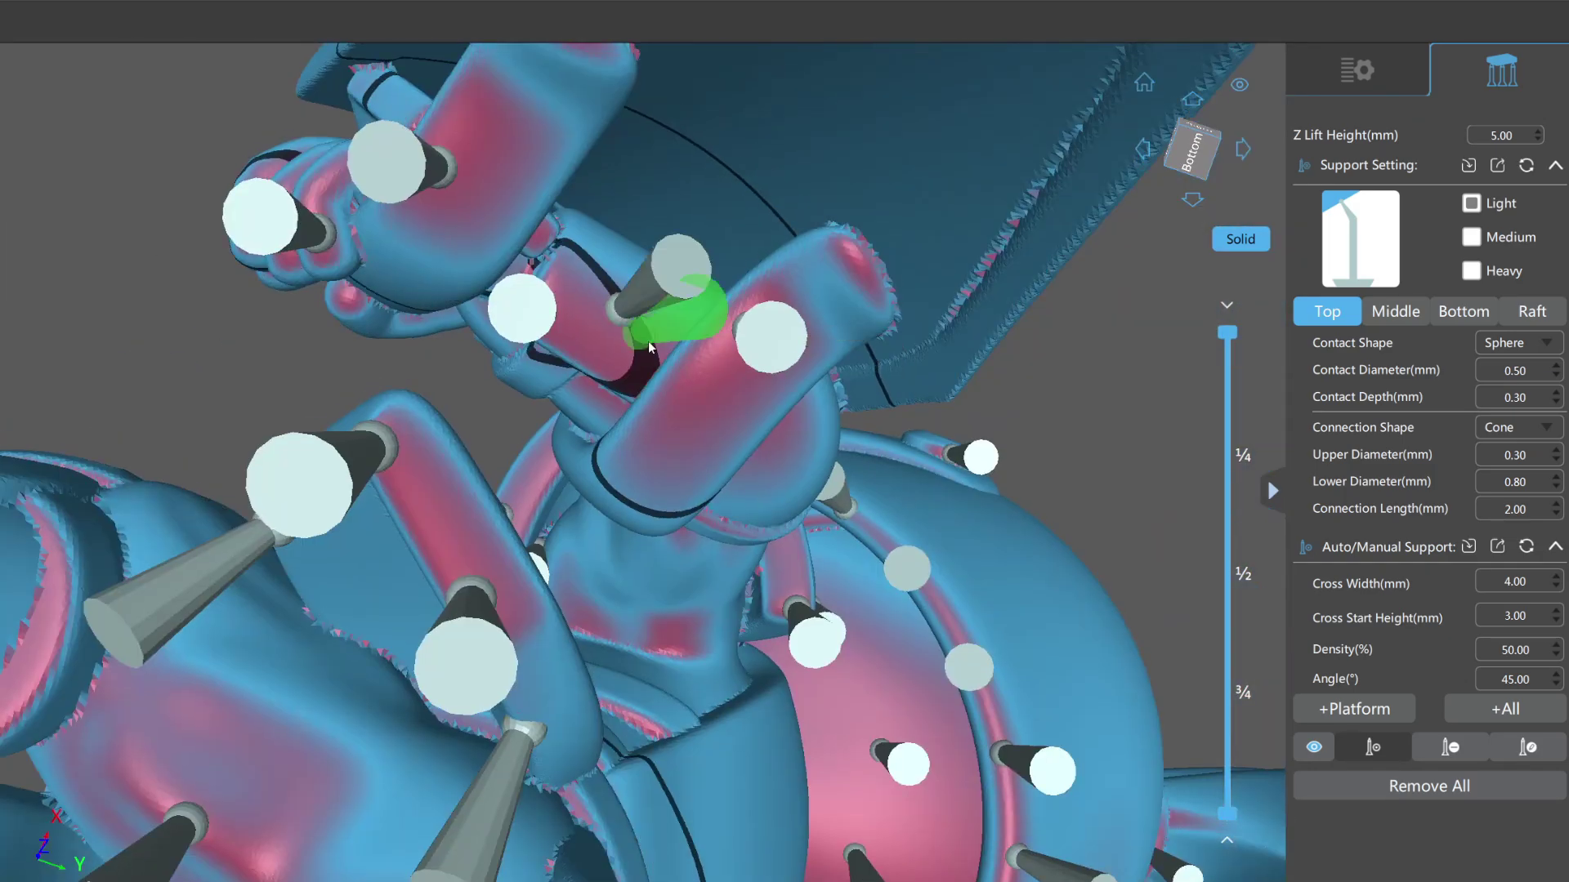
scroll(736, 482, "down", 4)
scroll(816, 596, "up", 7)
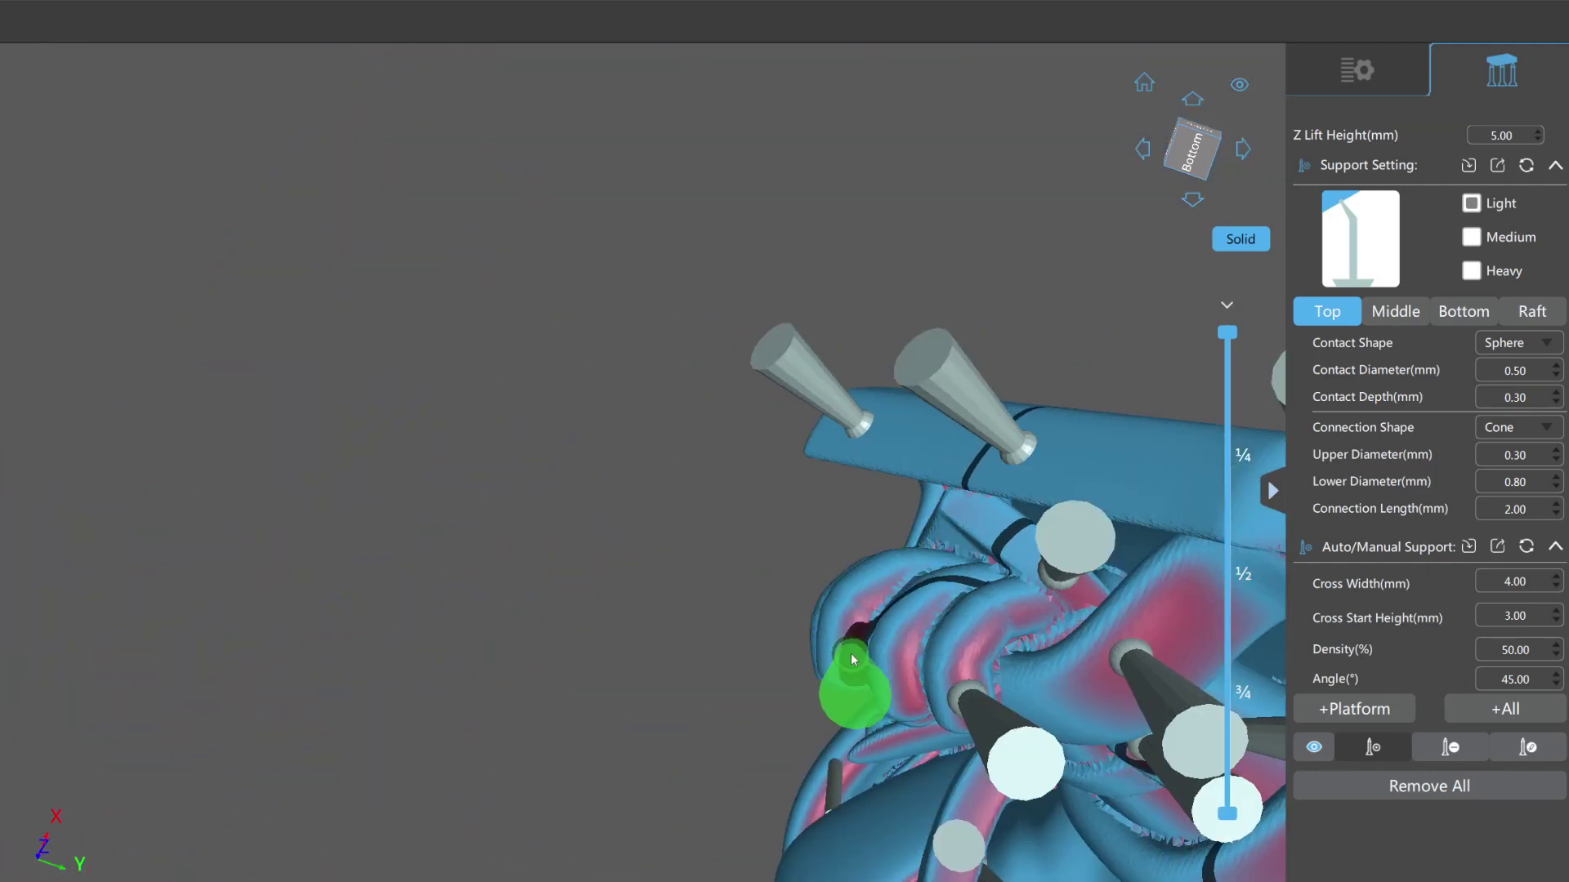
scroll(847, 661, "down", 5)
right_click_drag(826, 564, 708, 452)
scroll(707, 452, "up", 5)
Add a row of supports along the lower edge of the sword blade
left_click(602, 168)
left_click(648, 246)
left_click(700, 330)
left_click(798, 476)
scroll(939, 609, "down", 5)
scroll(805, 572, "up", 6)
right_click_drag(951, 622, 980, 359)
scroll(886, 347, "up", 4)
left_click(886, 343)
left_click(749, 482)
left_click(673, 473)
left_click(1450, 748)
left_click(1372, 747)
Add supports along the outer rim of the shield
scroll(899, 523, "down", 4)
right_click_drag(898, 572, 850, 458)
scroll(825, 511, "up", 5)
scroll(824, 512, "down", 5)
right_click_drag(834, 523, 1022, 484)
scroll(1013, 523, "up", 6)
left_click(851, 546)
left_click(1011, 530)
right_click_drag(1002, 577, 735, 490)
left_click(660, 535)
Add supports to the overhanging armor plates of the shield arm
scroll(827, 559, "down", 5)
scroll(739, 608, "down", 5)
right_click_drag(899, 605, 629, 747)
scroll(651, 595, "up", 6)
left_click(601, 629)
left_click(495, 617)
left_click(738, 552)
Add supports along the edge of the cloth hanging between the knight's legs
scroll(737, 556, "down", 5)
scroll(629, 747, "down", 5)
right_click_drag(572, 490, 457, 409)
scroll(392, 340, "up", 4)
right_click_drag(392, 340, 377, 399)
scroll(377, 399, "up", 4)
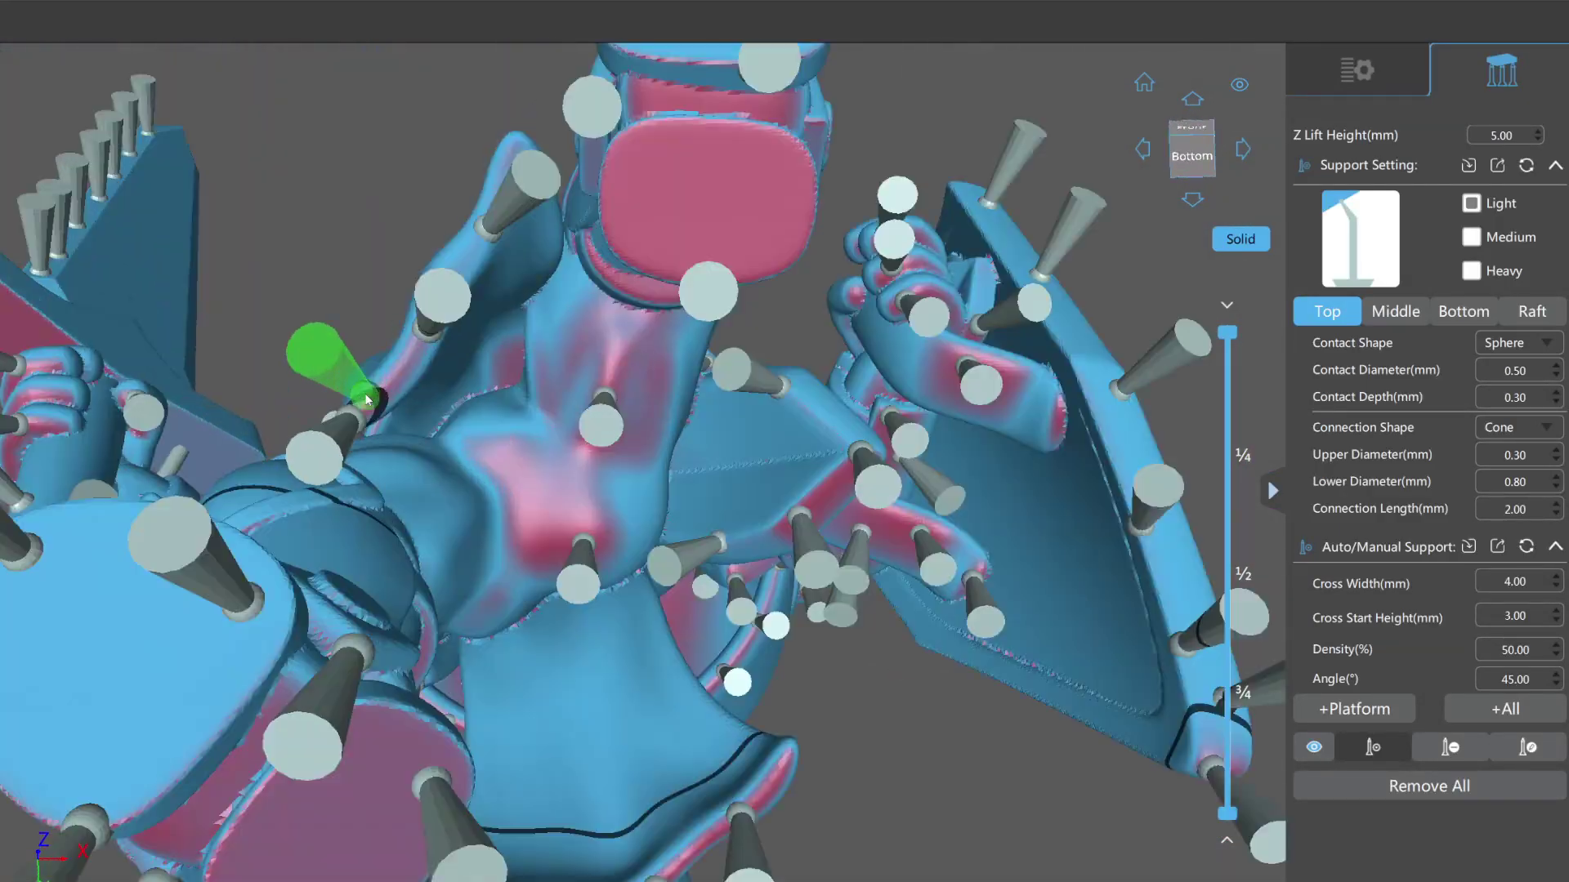
Examine the complete support structure around the knight from several sides, and return to support editing
scroll(710, 560, "down", 5)
right_click_drag(709, 560, 670, 604)
scroll(670, 539, "up", 6)
scroll(526, 311, "down", 6)
right_click_drag(526, 327, 462, 561)
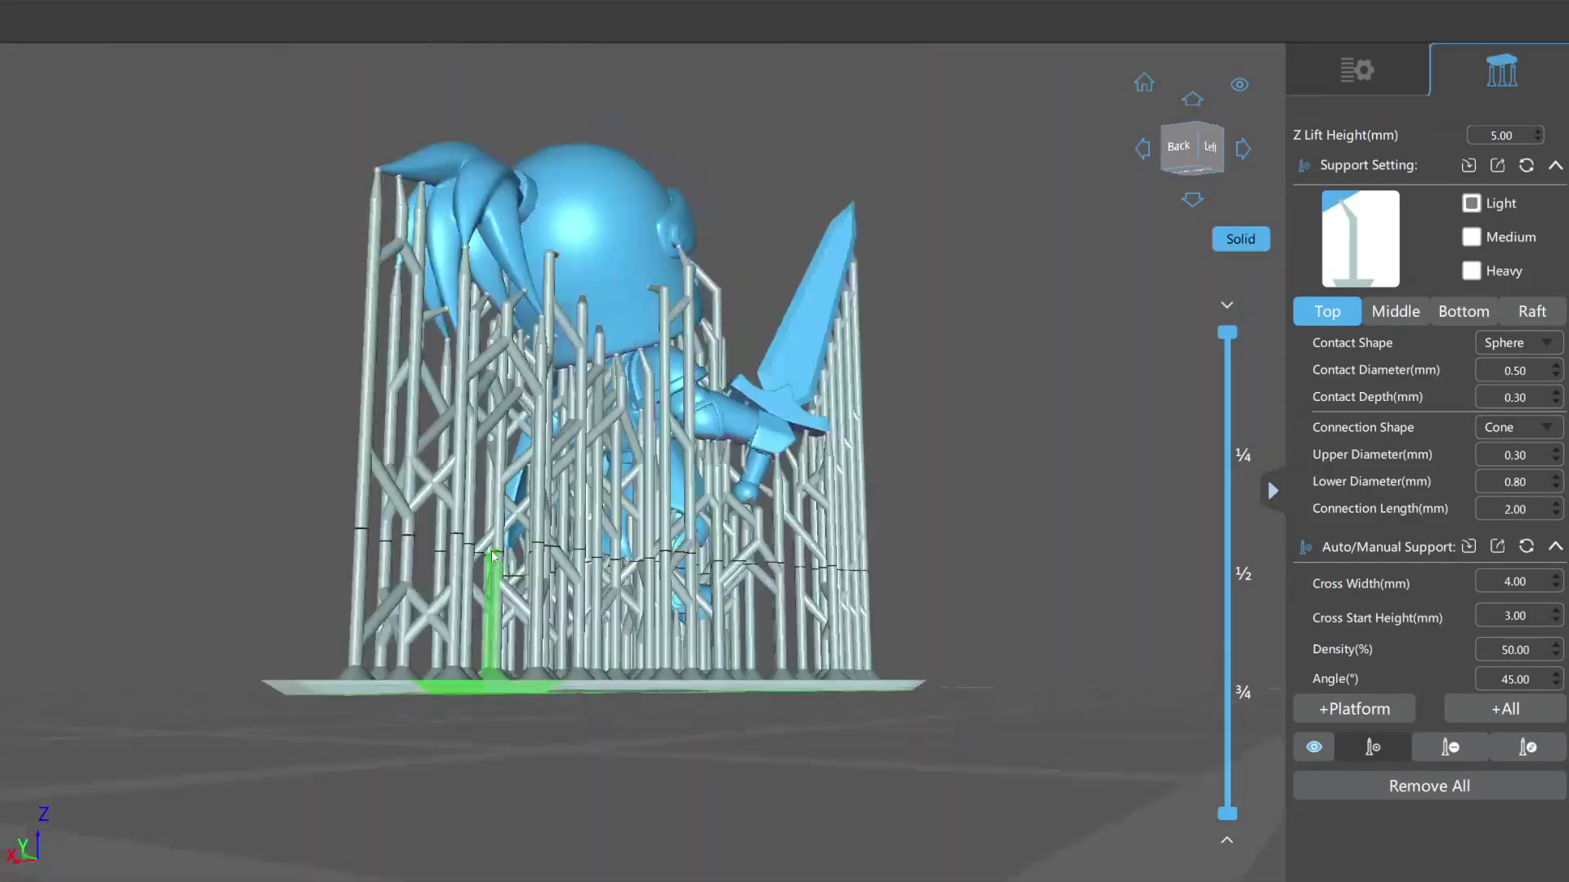
left_click_drag(462, 560, 735, 556)
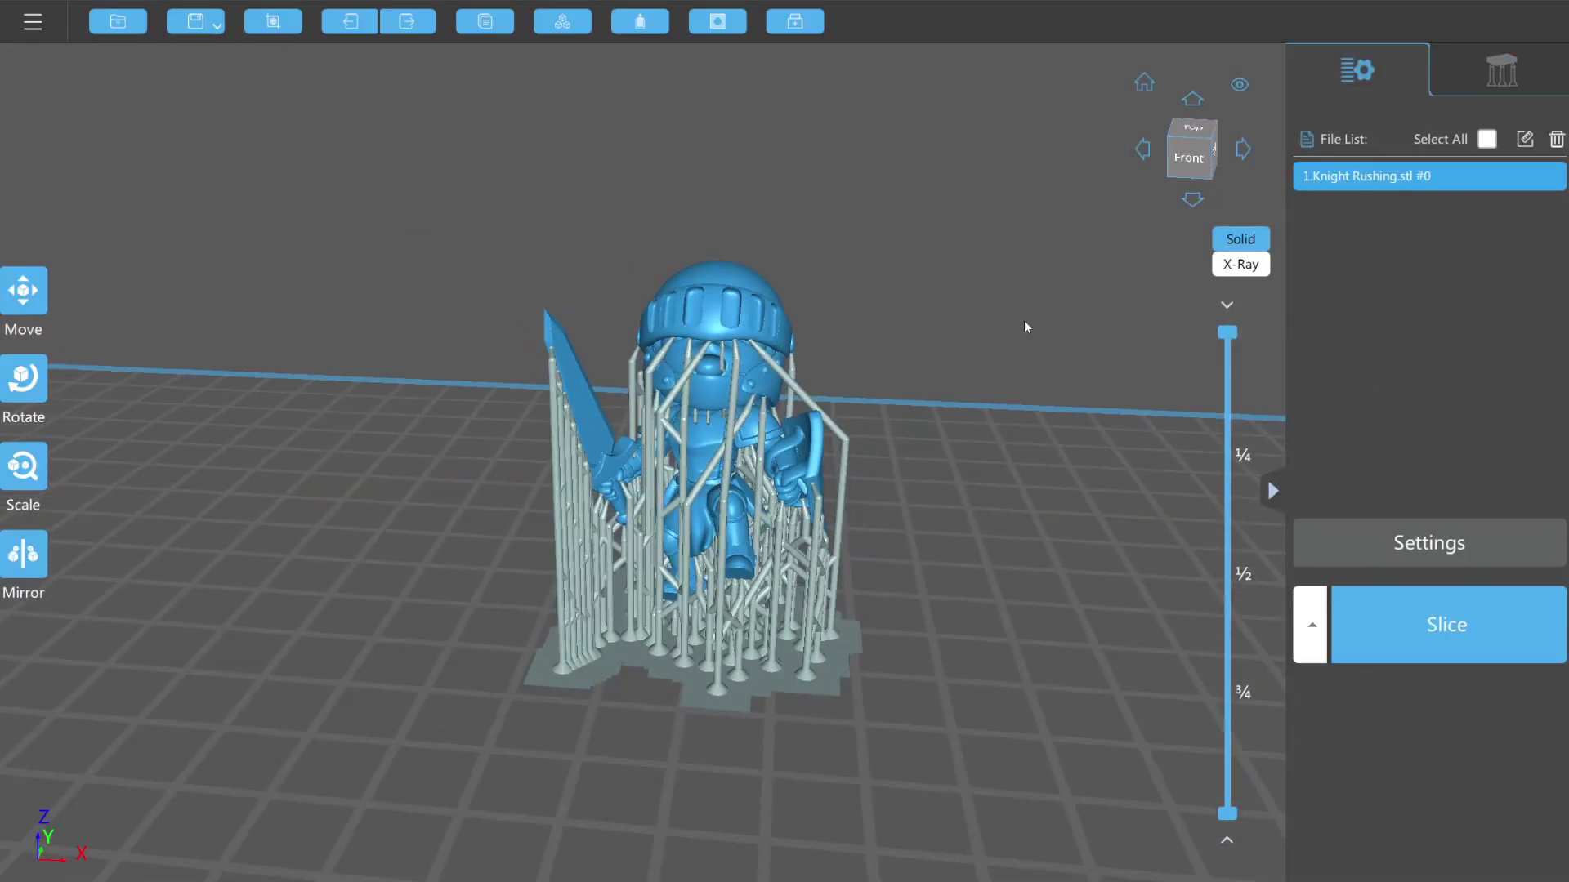
left_click_drag(1024, 323, 826, 518)
left_click(1482, 96)
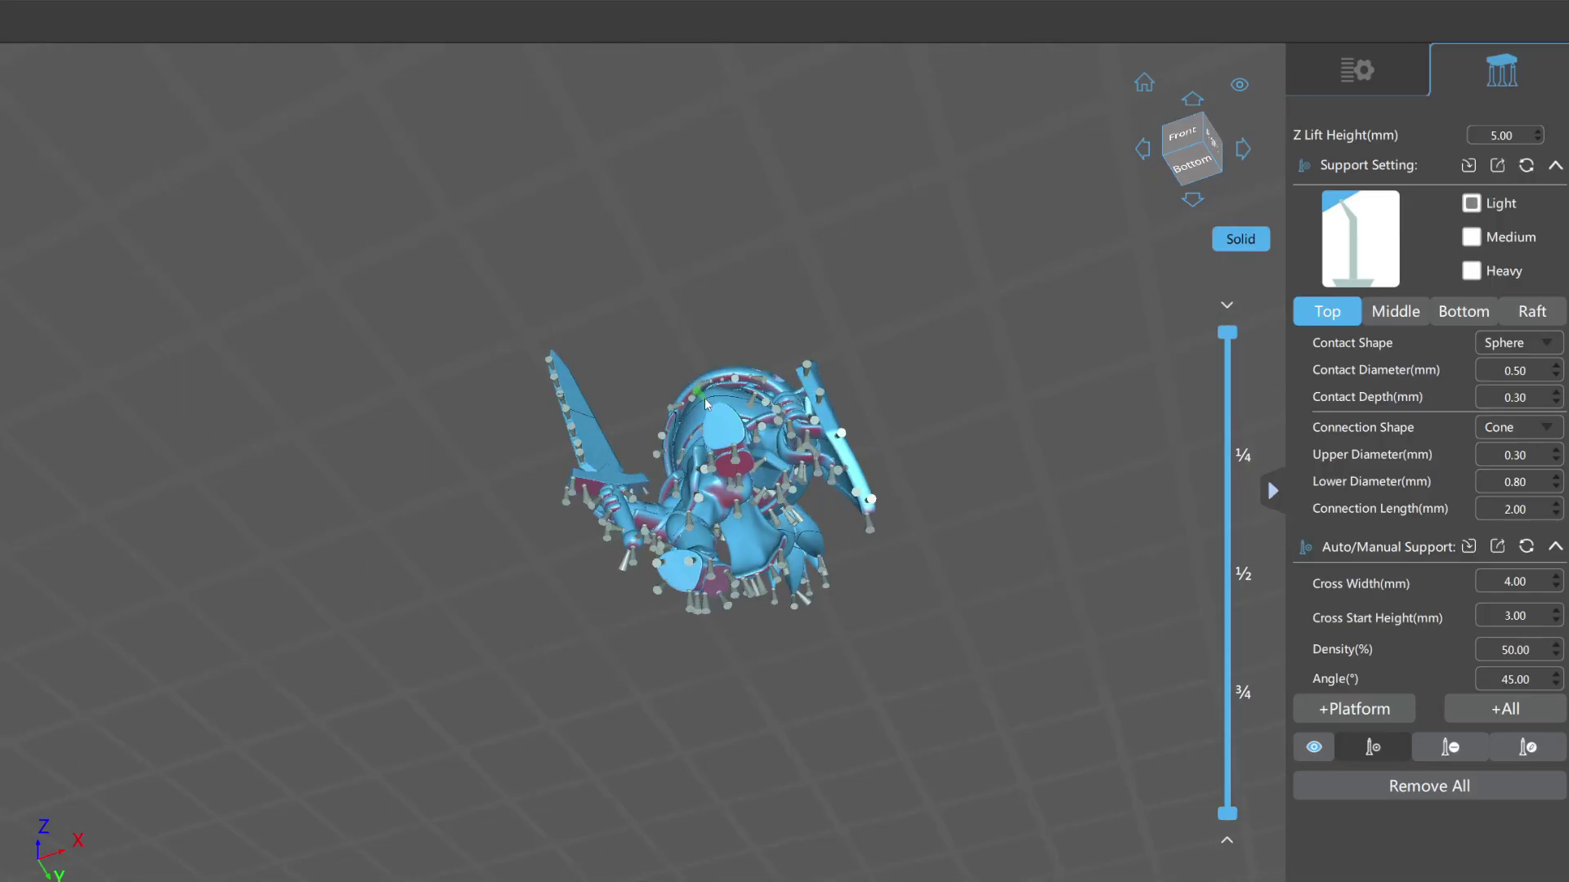
Examine the overhangs and support contacts on the knight's underside from several angles, and leave support editing
scroll(751, 448, "up", 5)
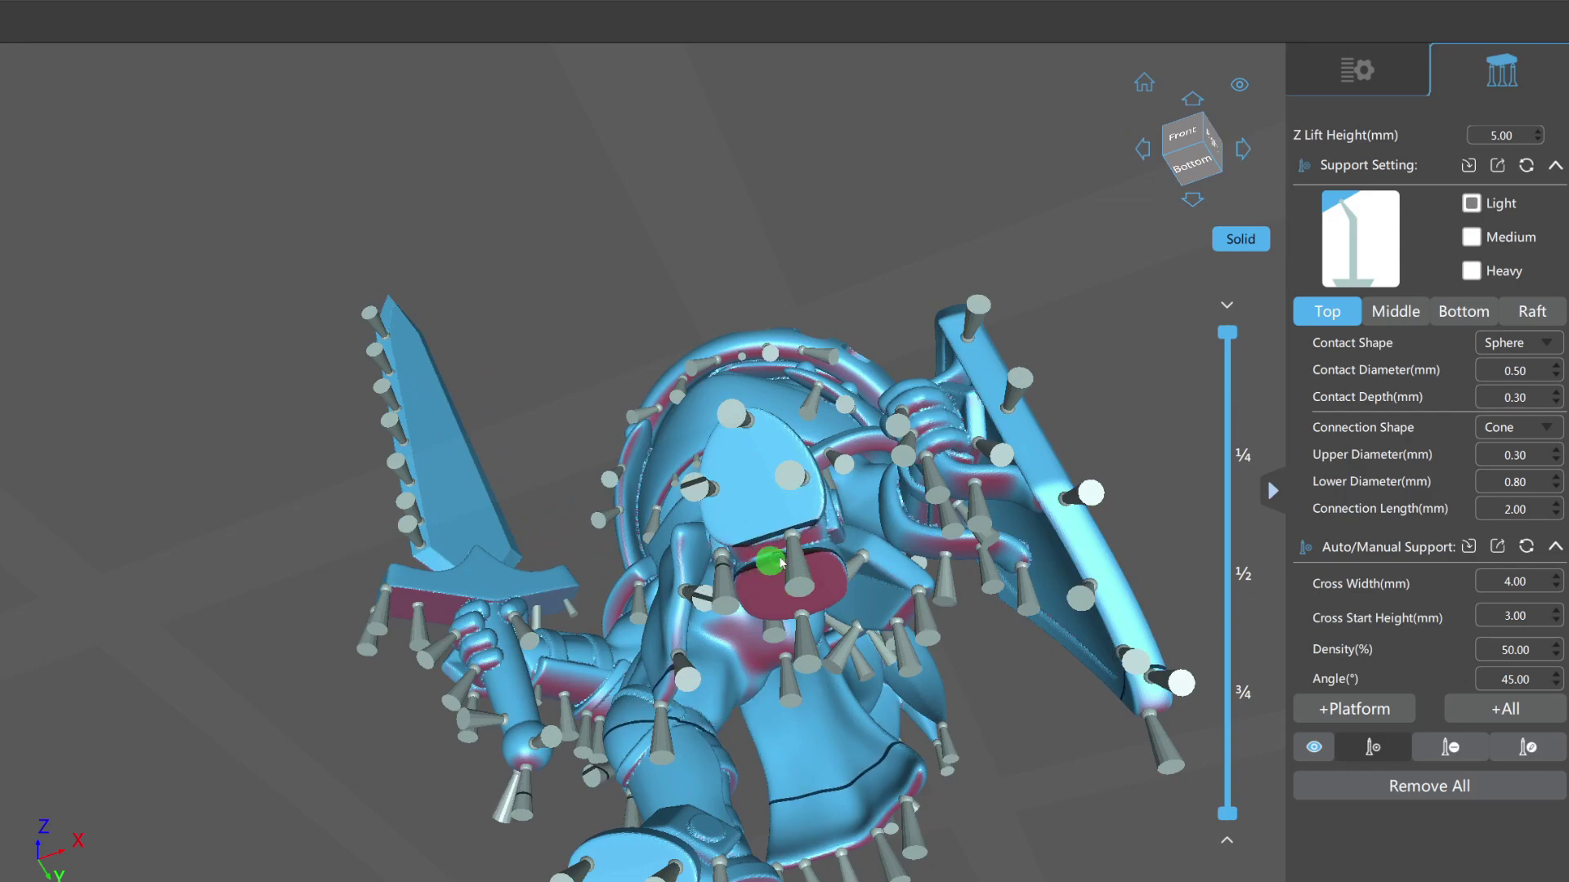
right_click_drag(854, 600, 780, 607)
scroll(646, 649, "up", 5)
right_click_drag(625, 645, 604, 647)
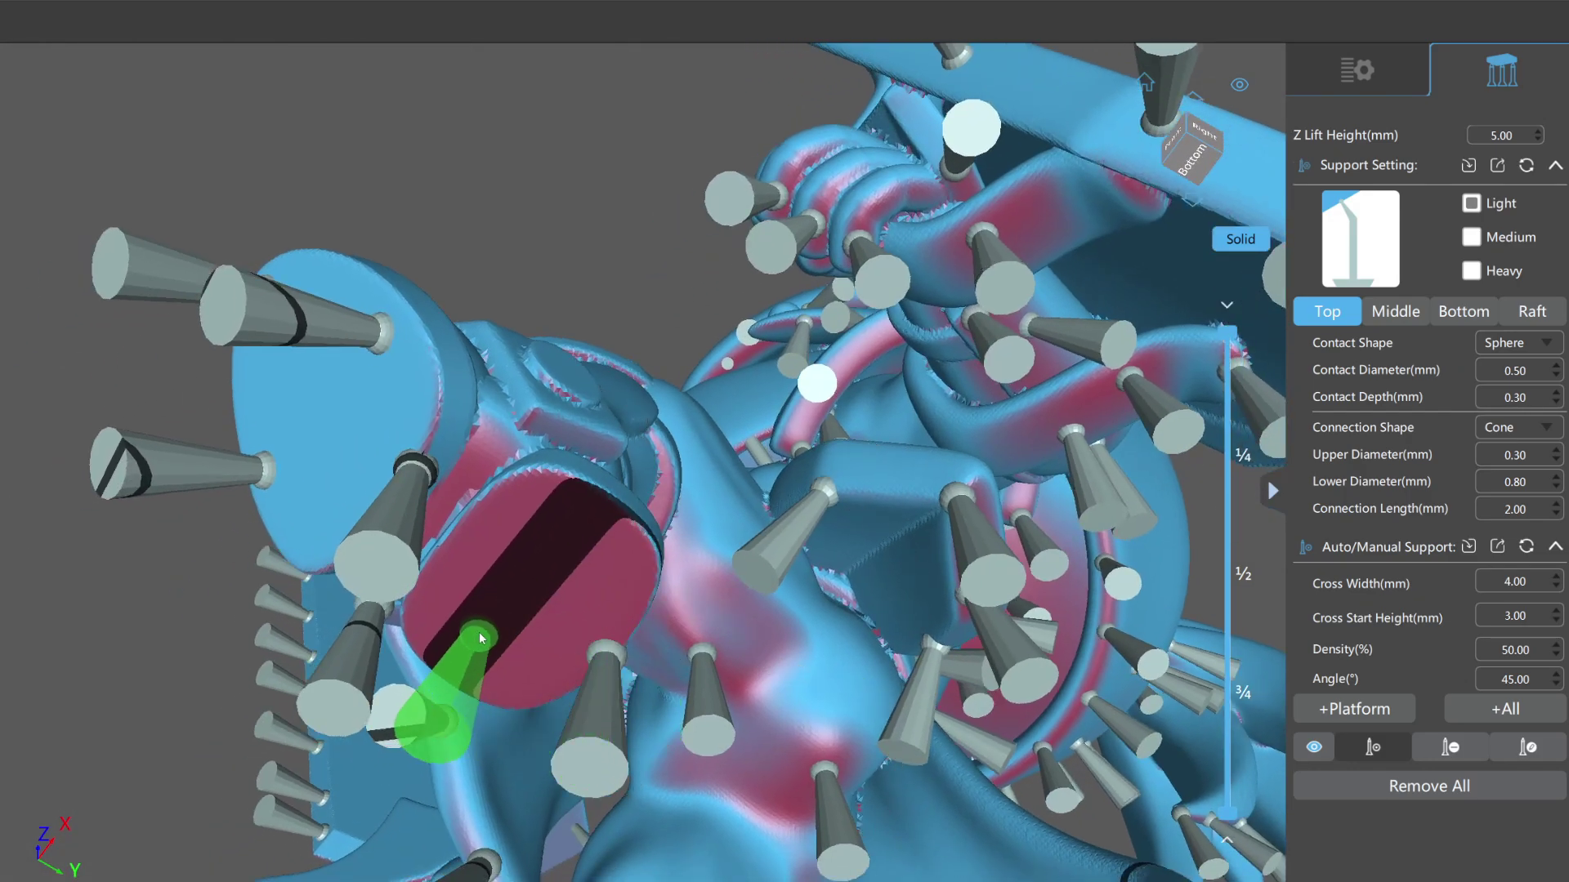
left_click_drag(555, 543, 686, 548)
left_click_drag(883, 454, 840, 455)
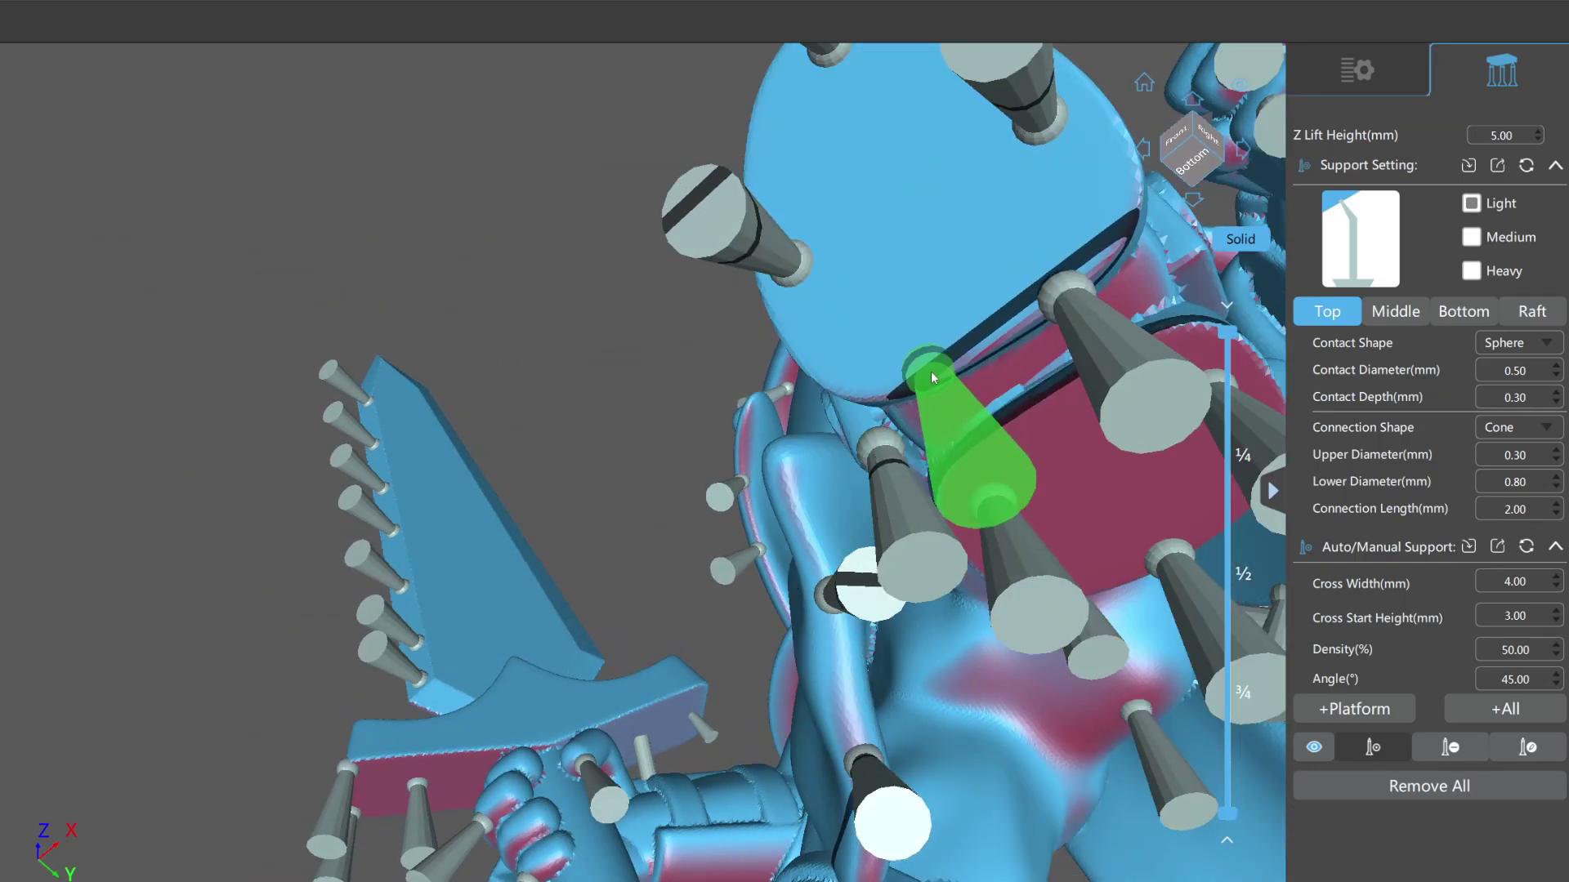
scroll(948, 367, "down", 5)
right_click_drag(891, 478, 868, 514)
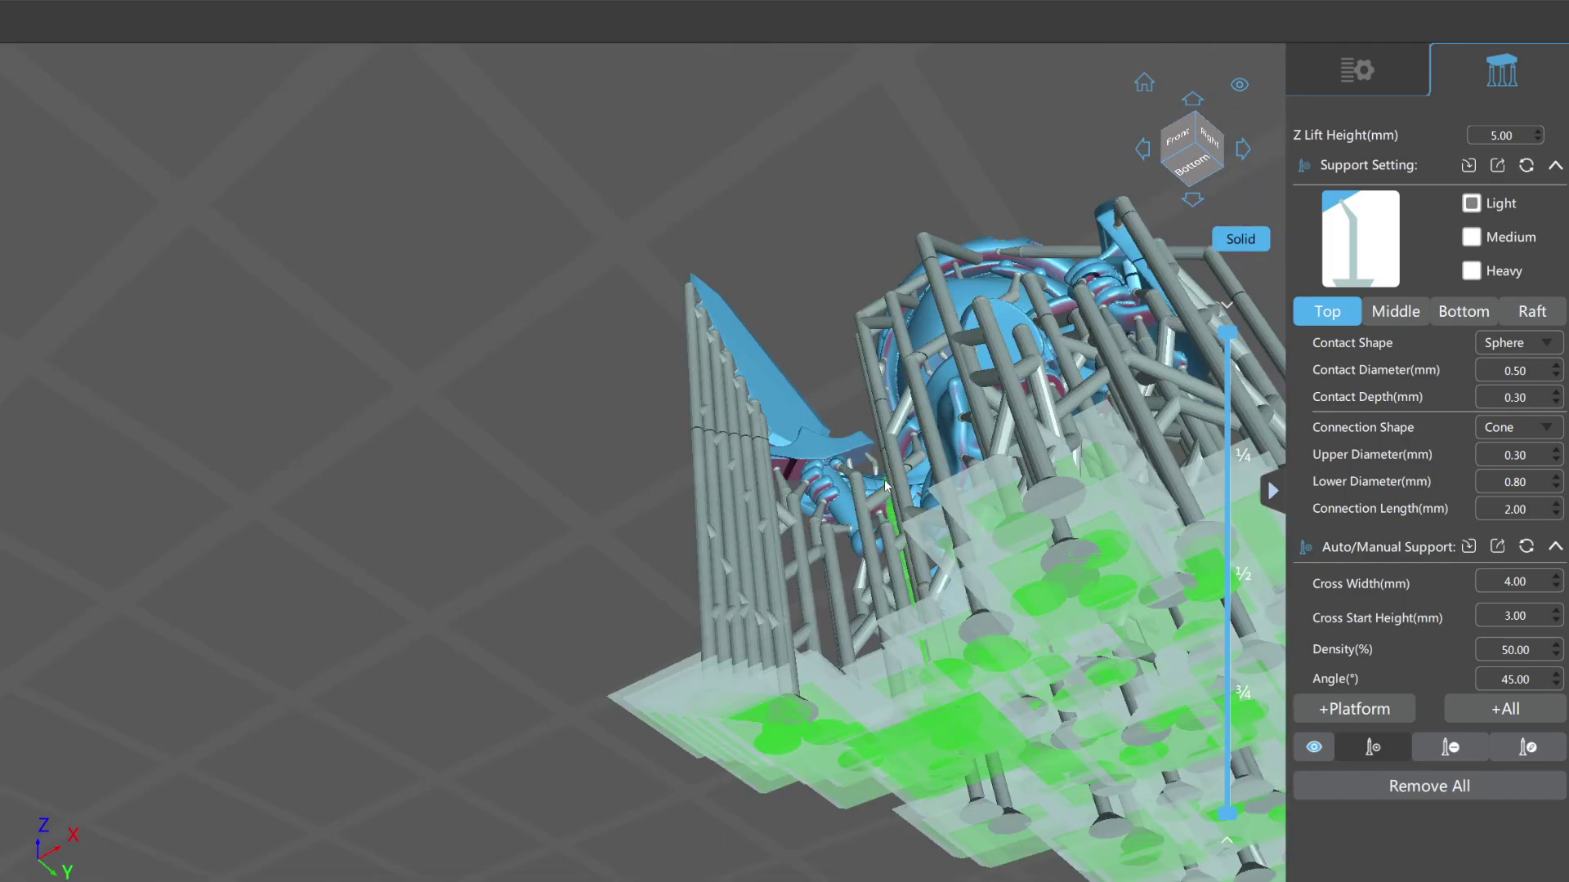
left_click_drag(876, 486, 841, 469)
right_click_drag(840, 470, 1133, 225)
left_click(1360, 70)
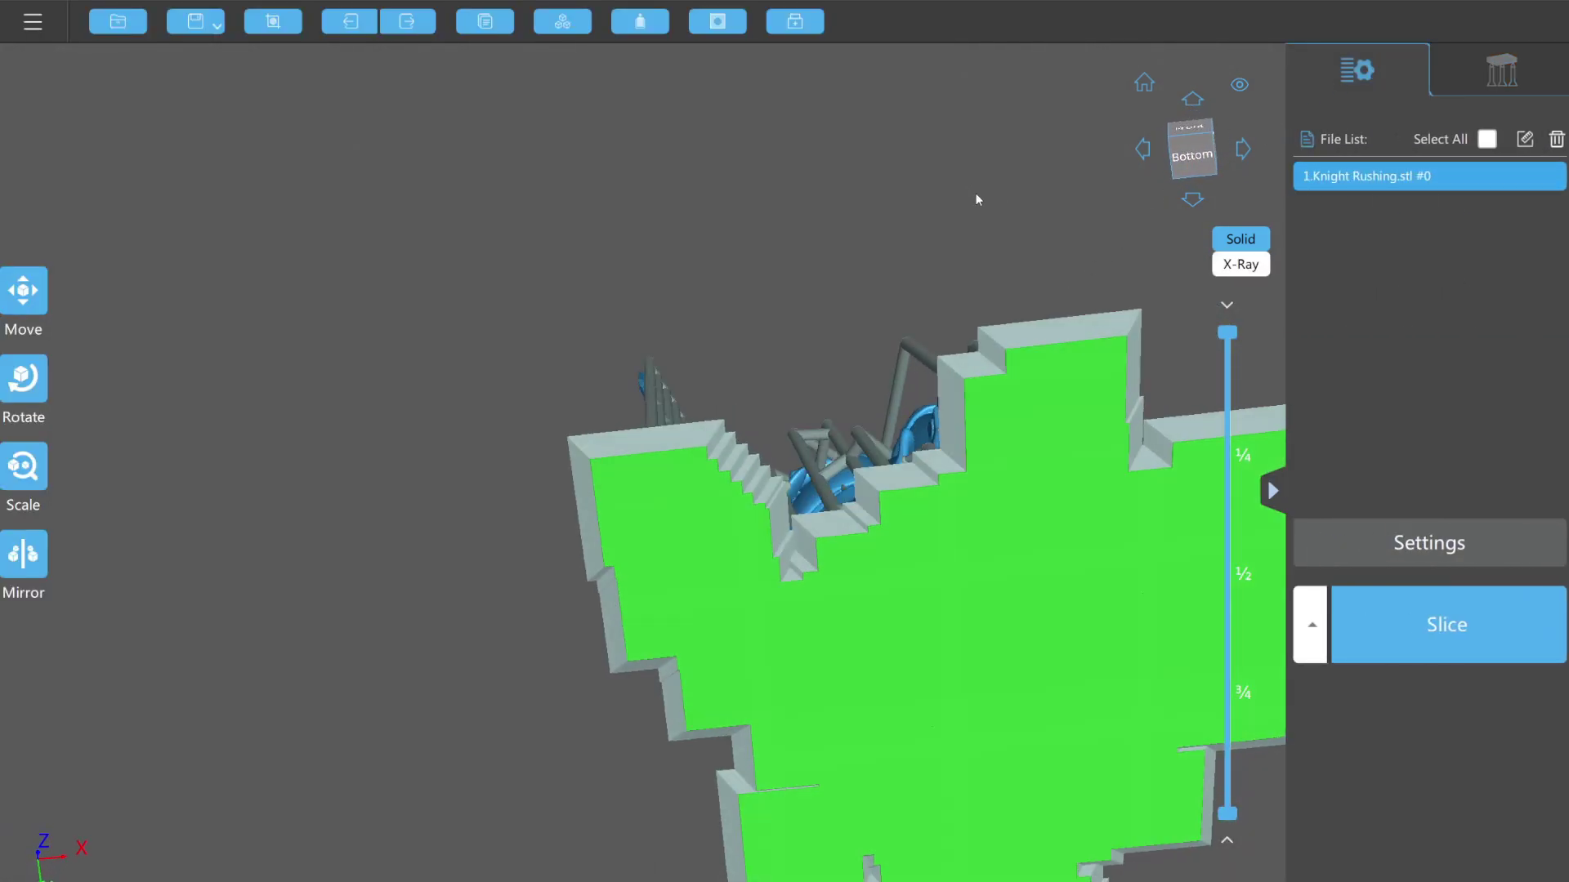
View the supported knight from the base and the front
middle_click_drag(940, 272, 808, 412)
scroll(841, 392, "down", 3)
middle_click_drag(964, 335, 845, 446)
left_click(844, 446)
right_click_drag(844, 446, 906, 429)
left_click_drag(906, 434, 876, 444)
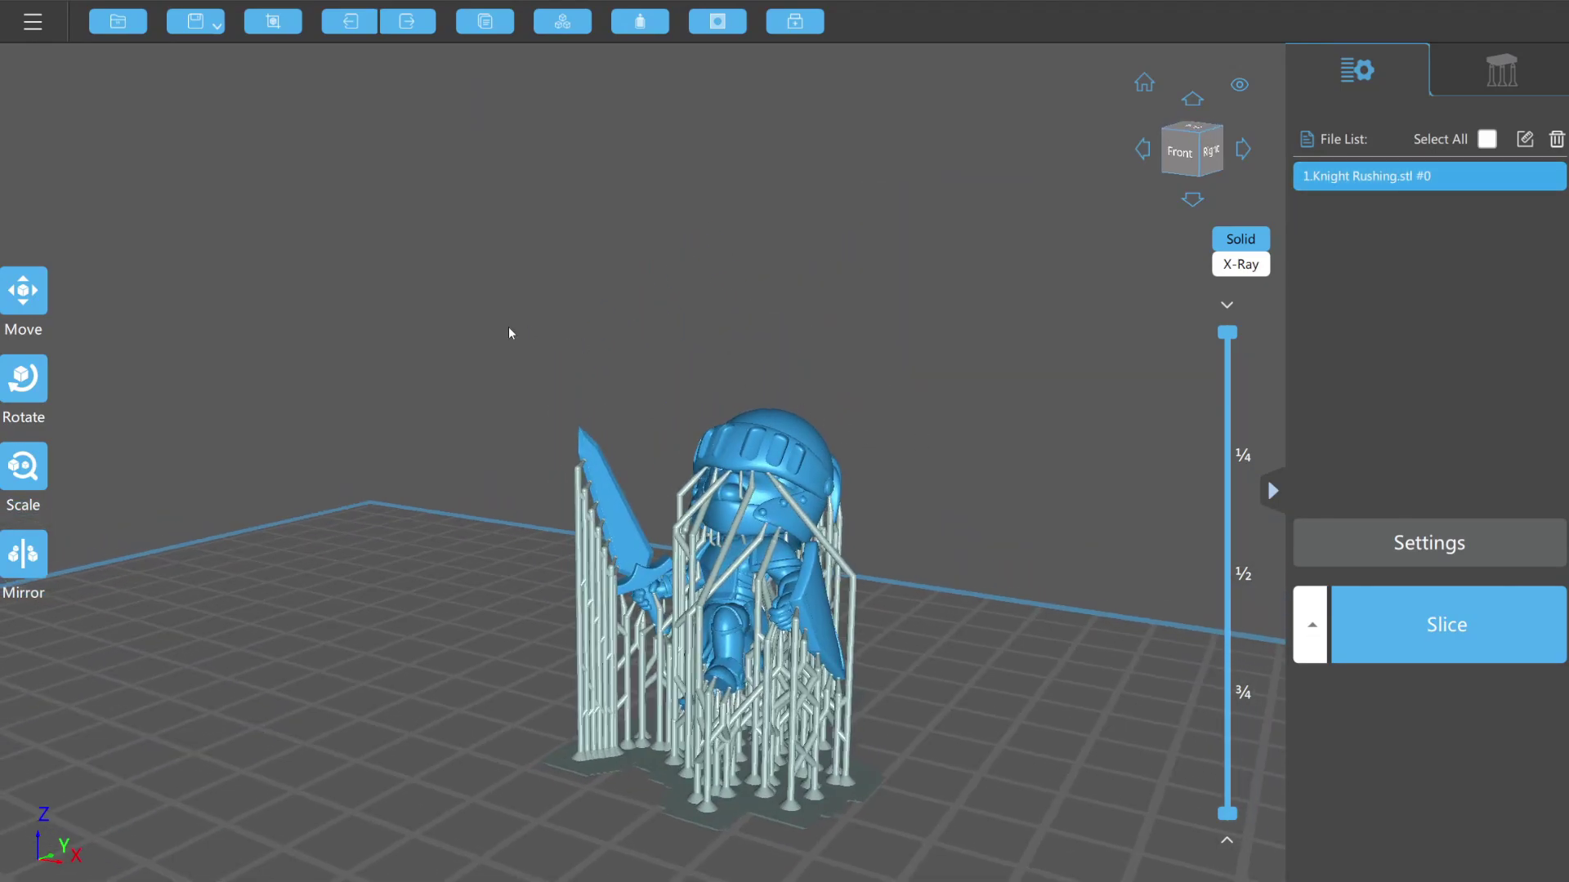
left_click(32, 23)
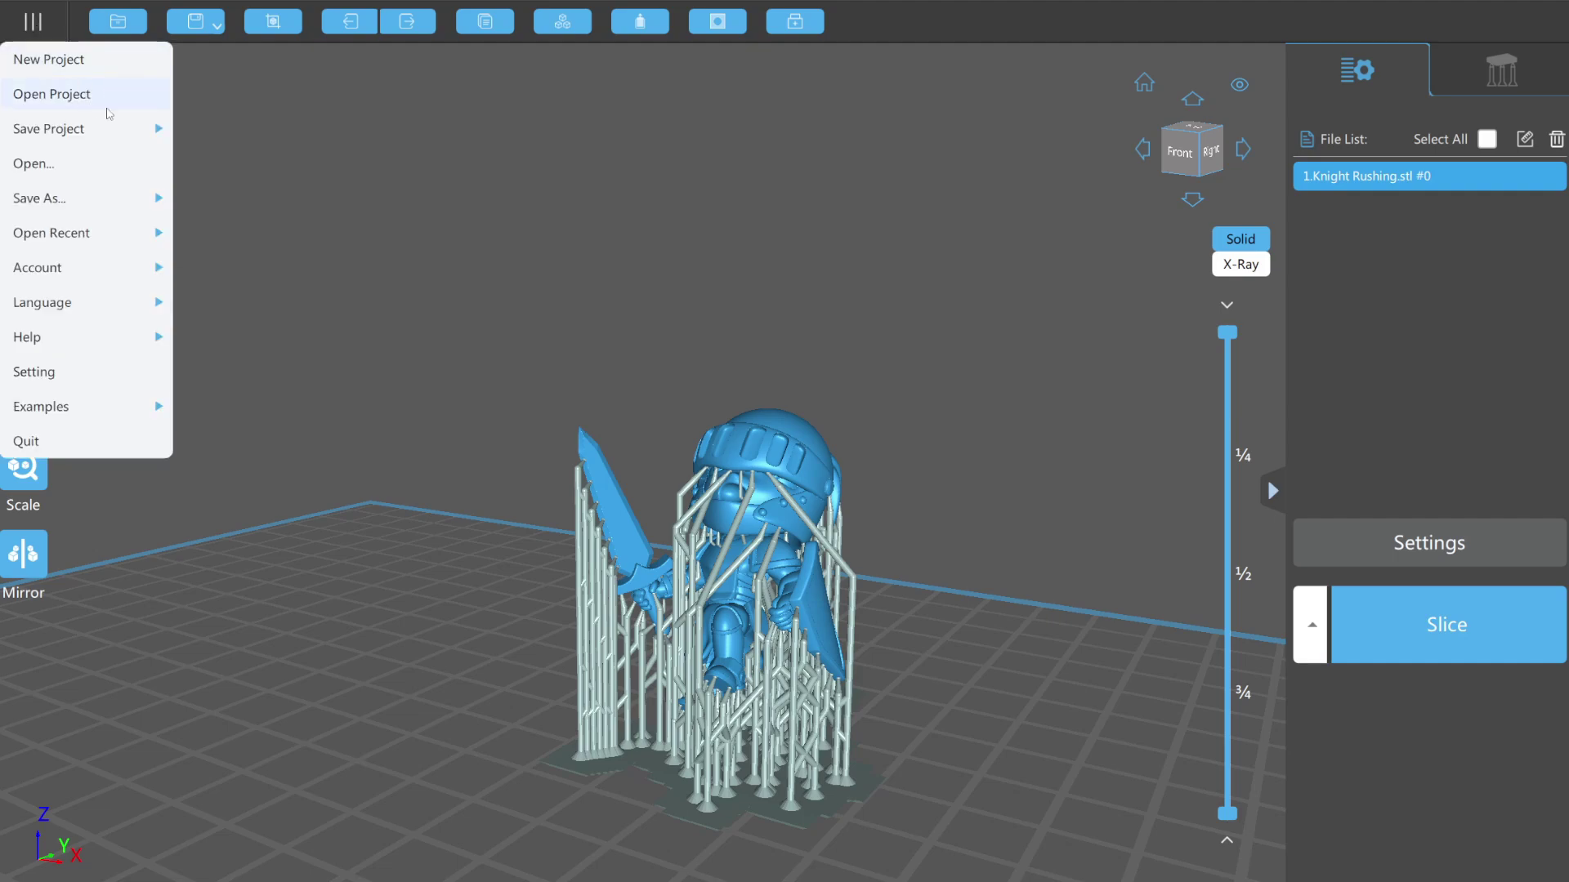
mouse_move(95, 129)
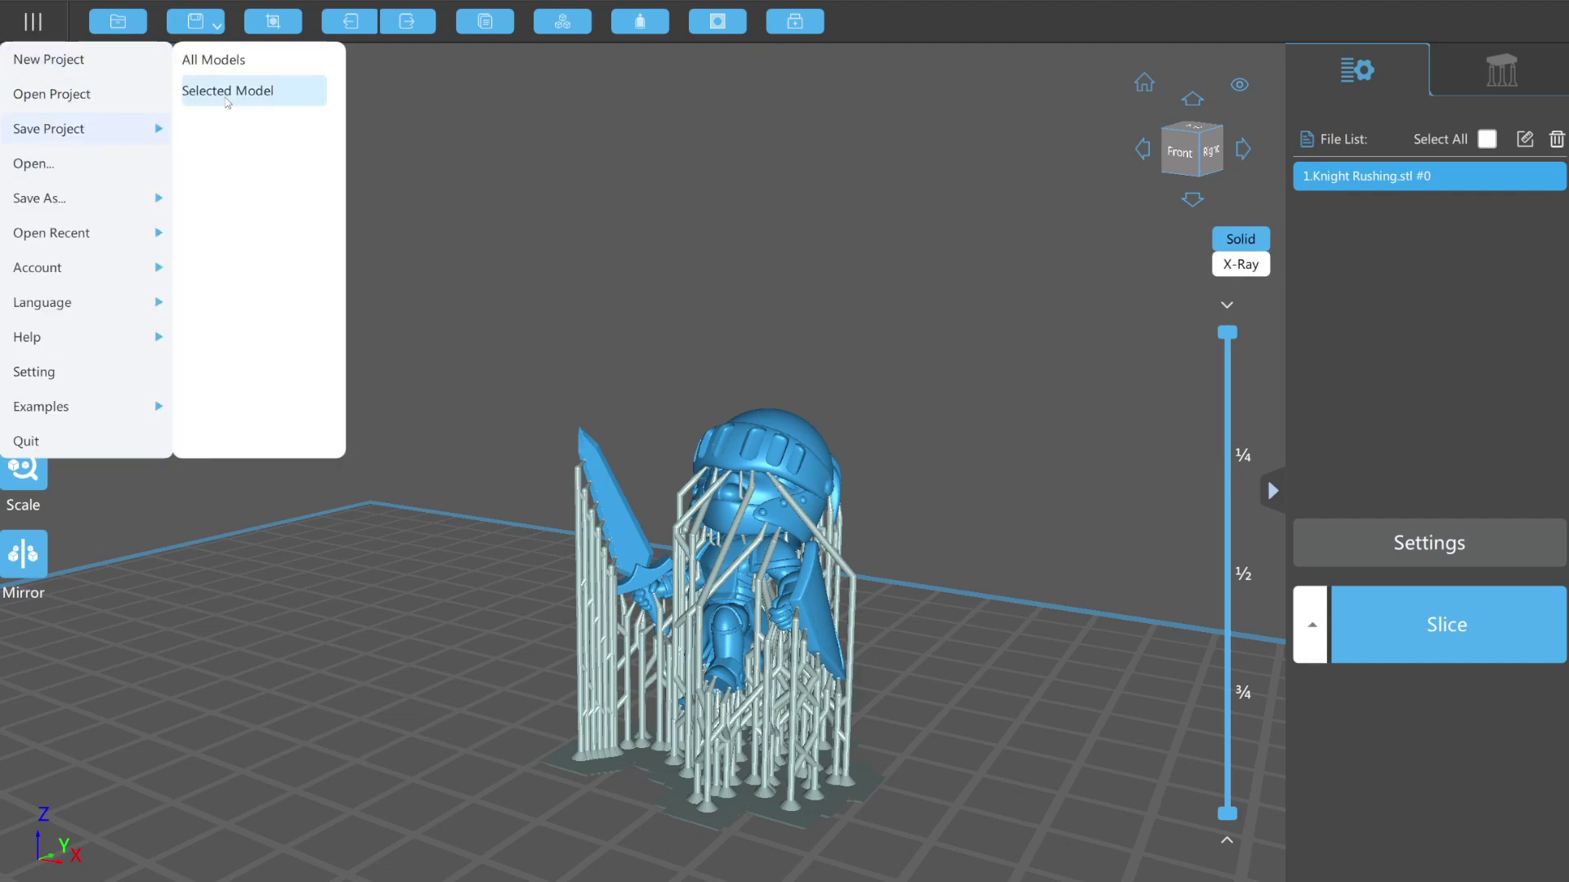
left_click(934, 379)
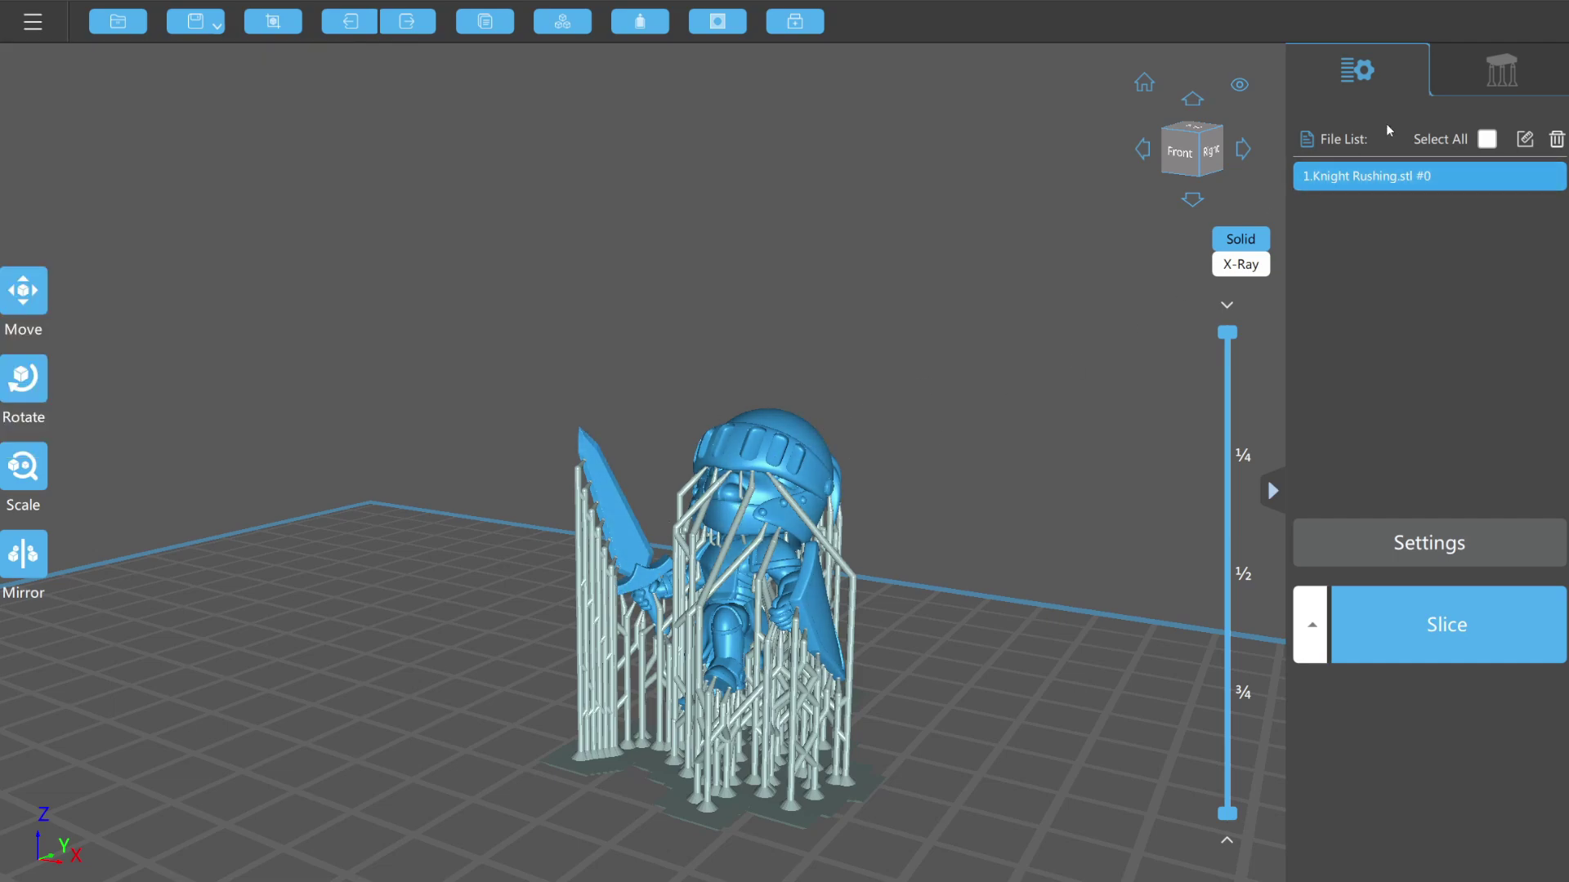
left_click(1500, 72)
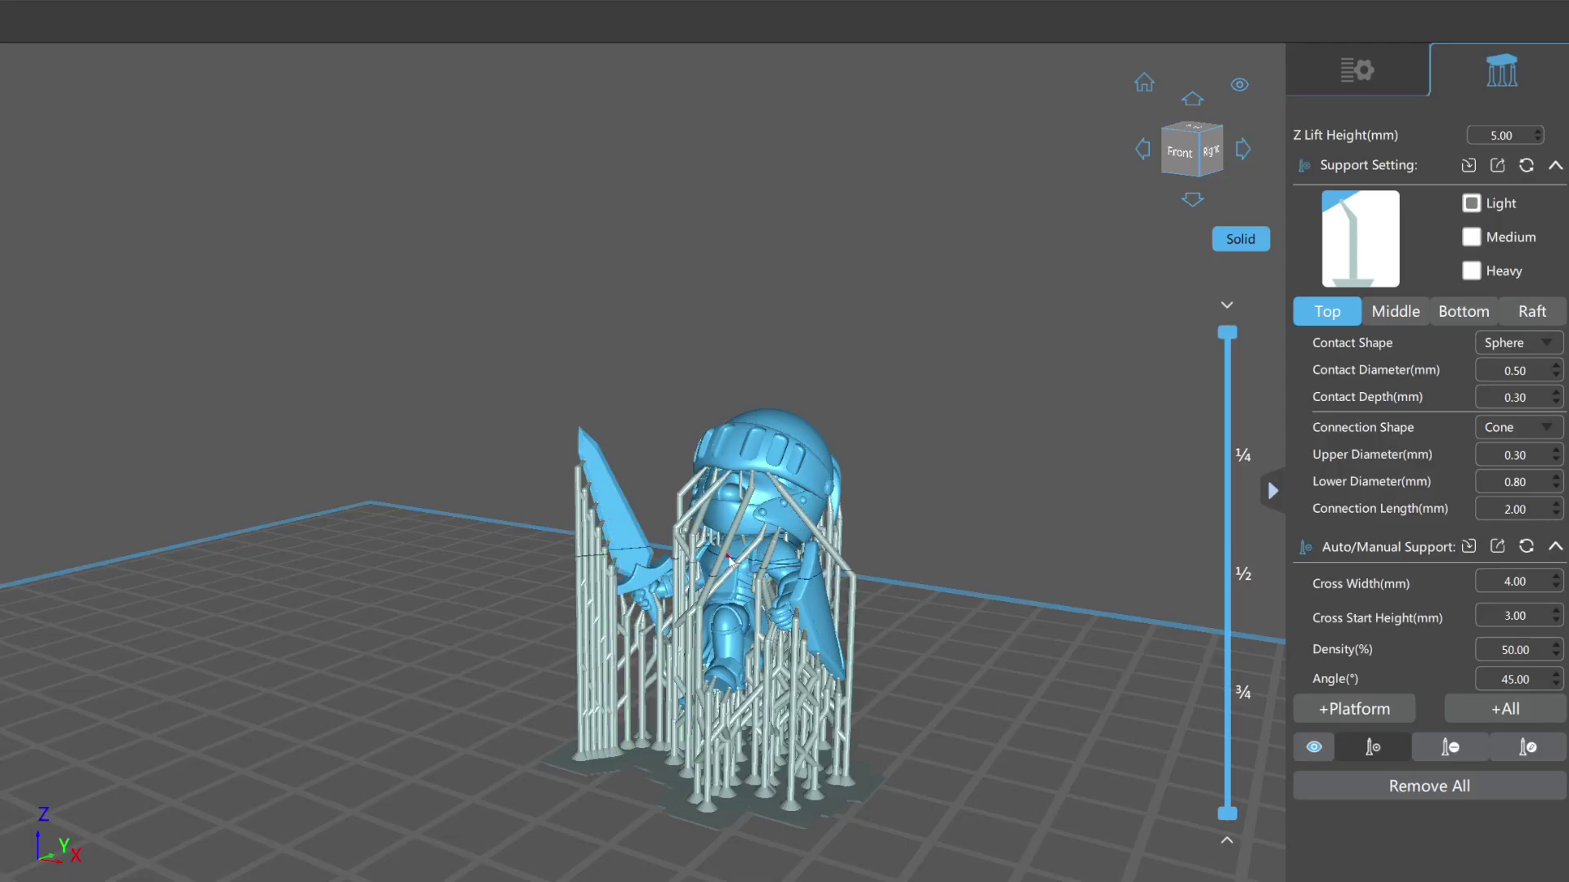
left_click(1355, 72)
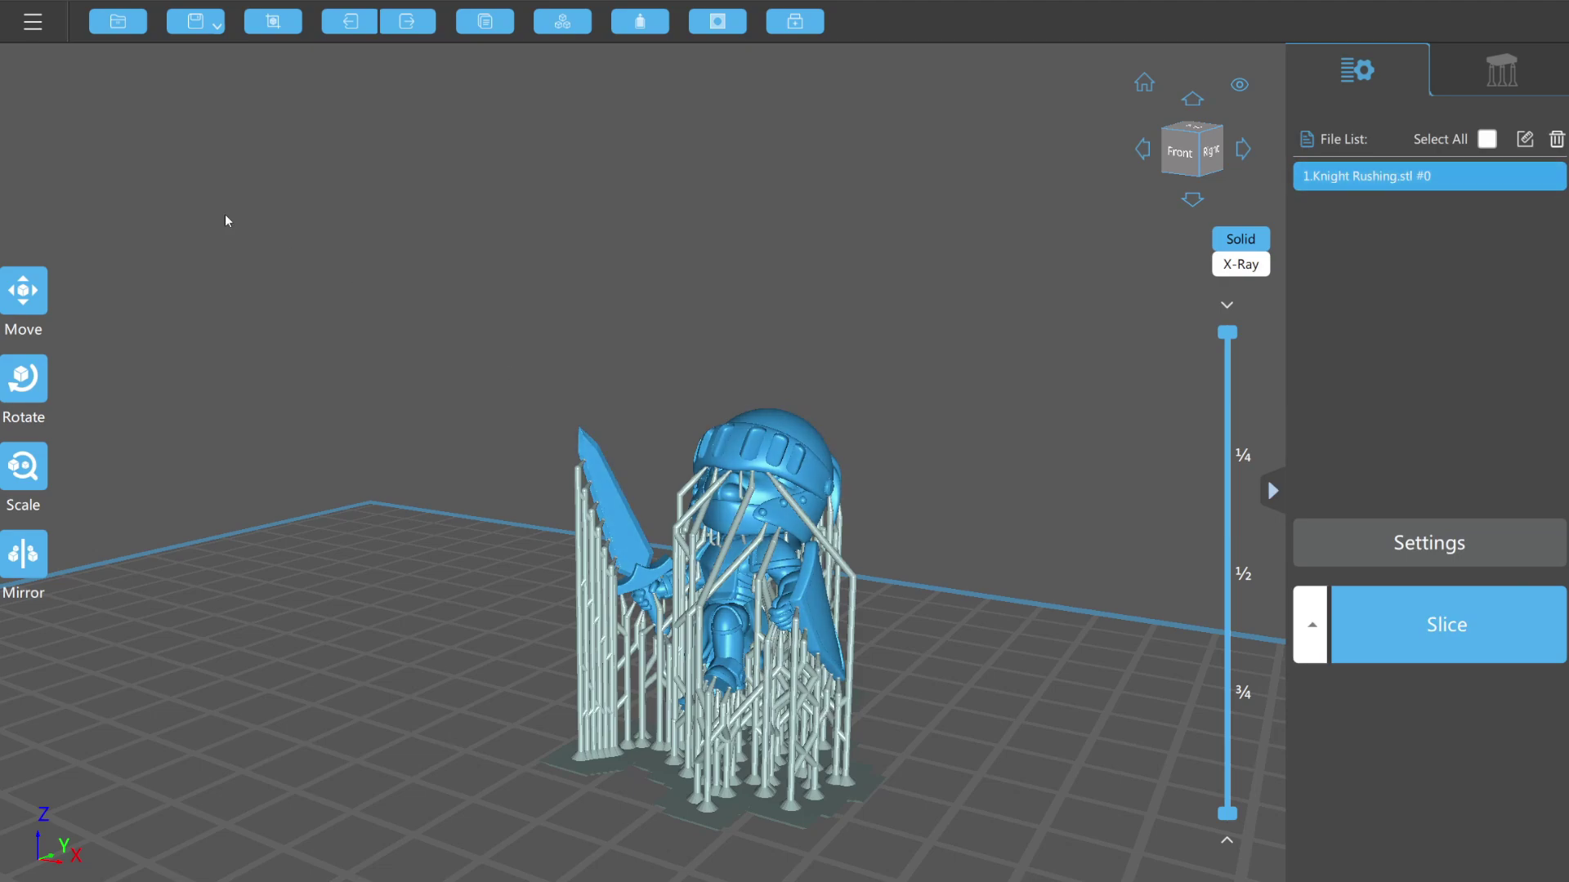
Save the model as the Chitubox project file Knight_Rushing in the 2024 Town Guard folder
left_click(34, 23)
mouse_move(85, 139)
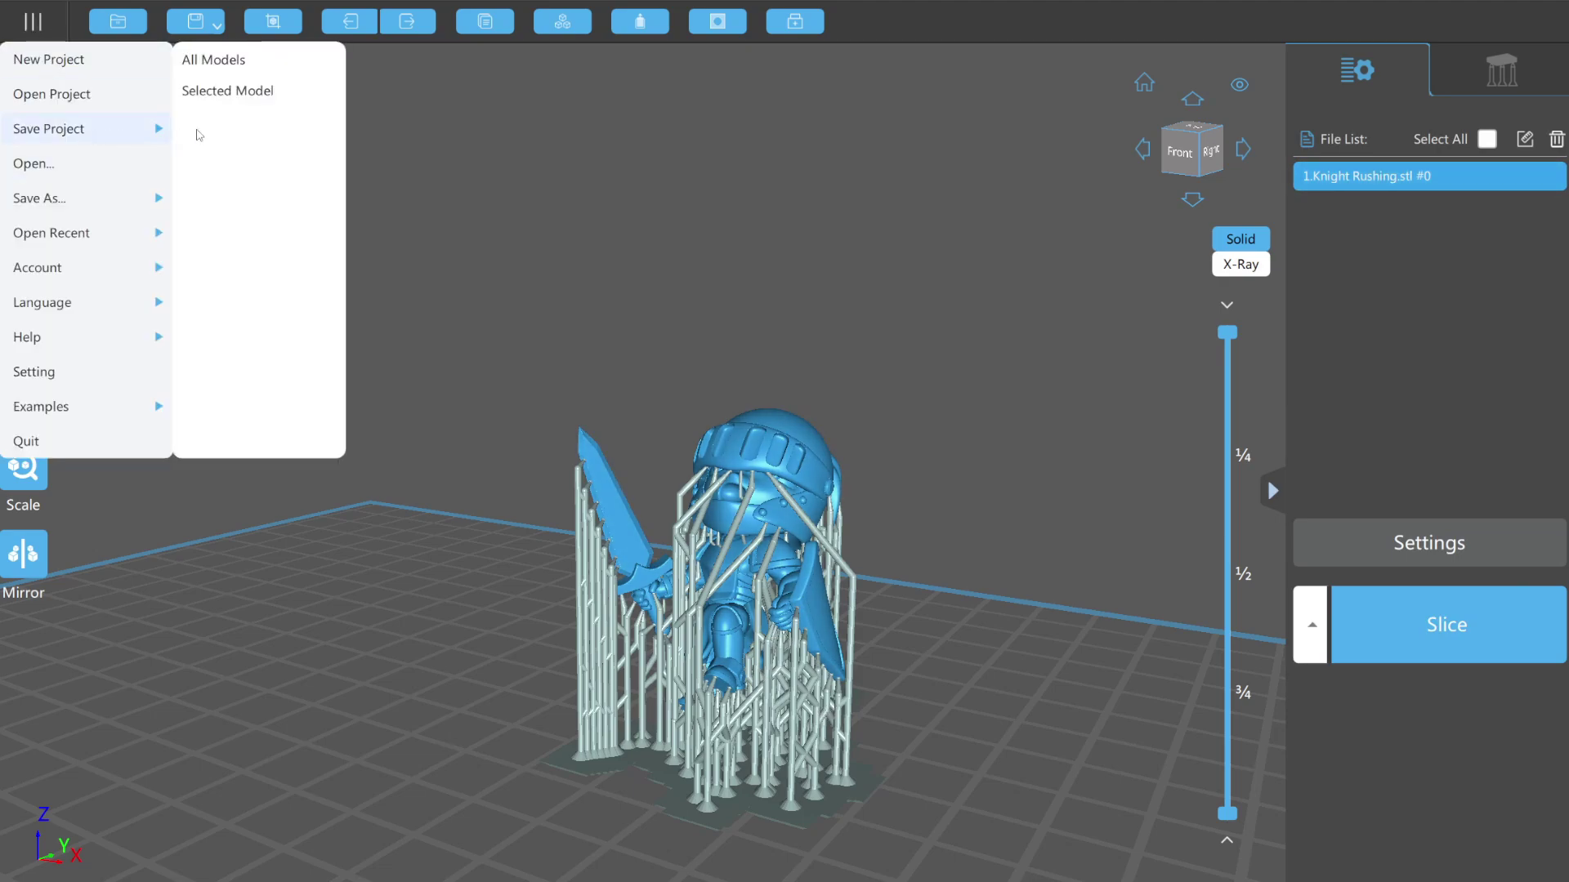
left_click(219, 110)
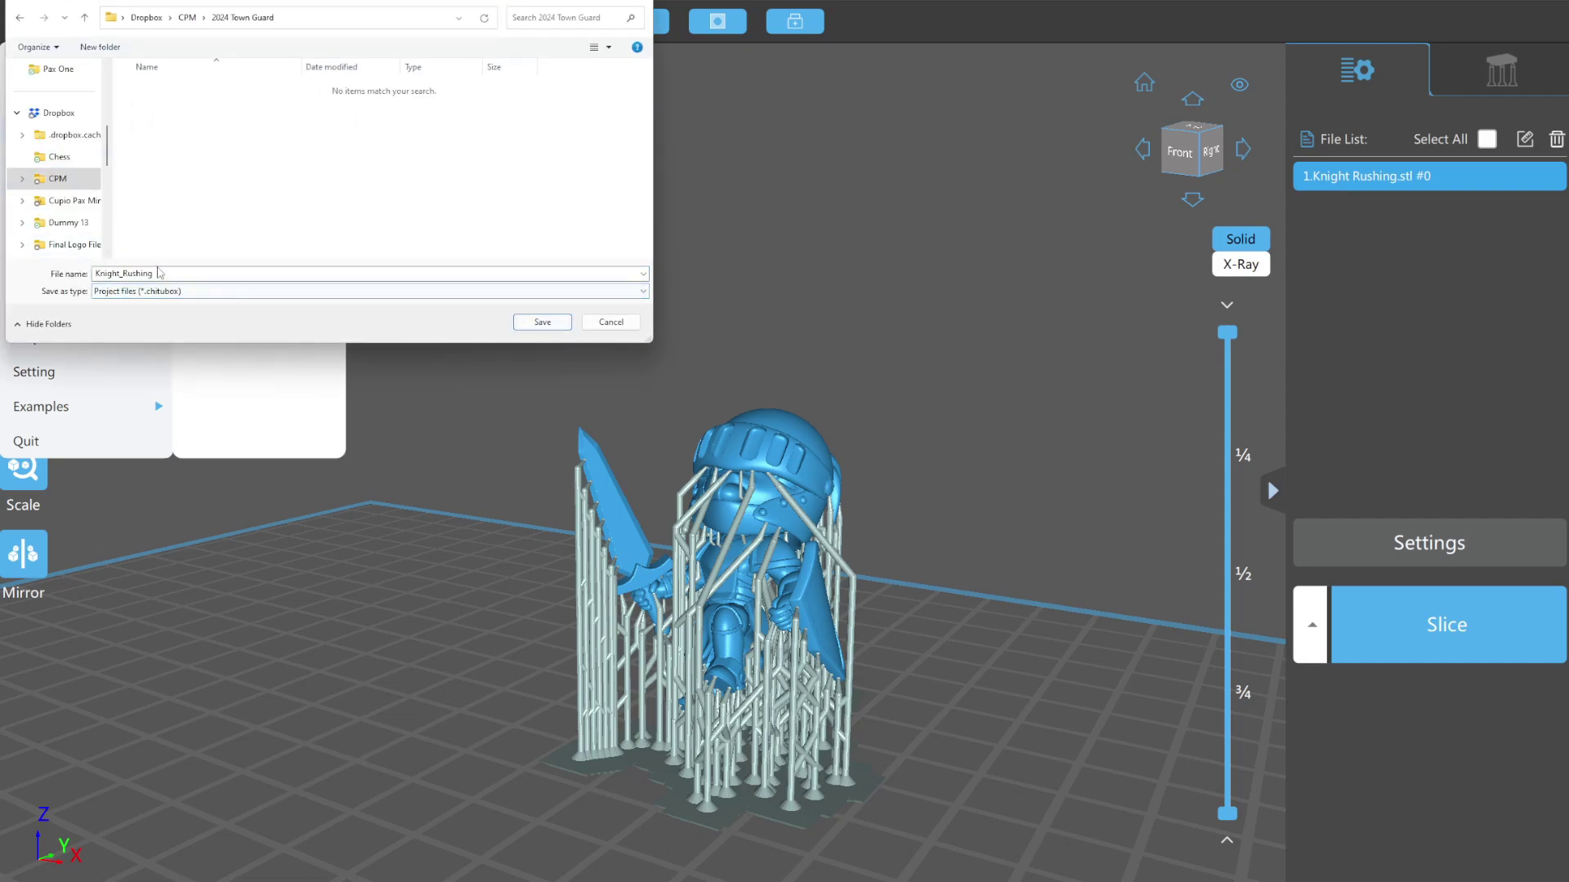
left_click(532, 321)
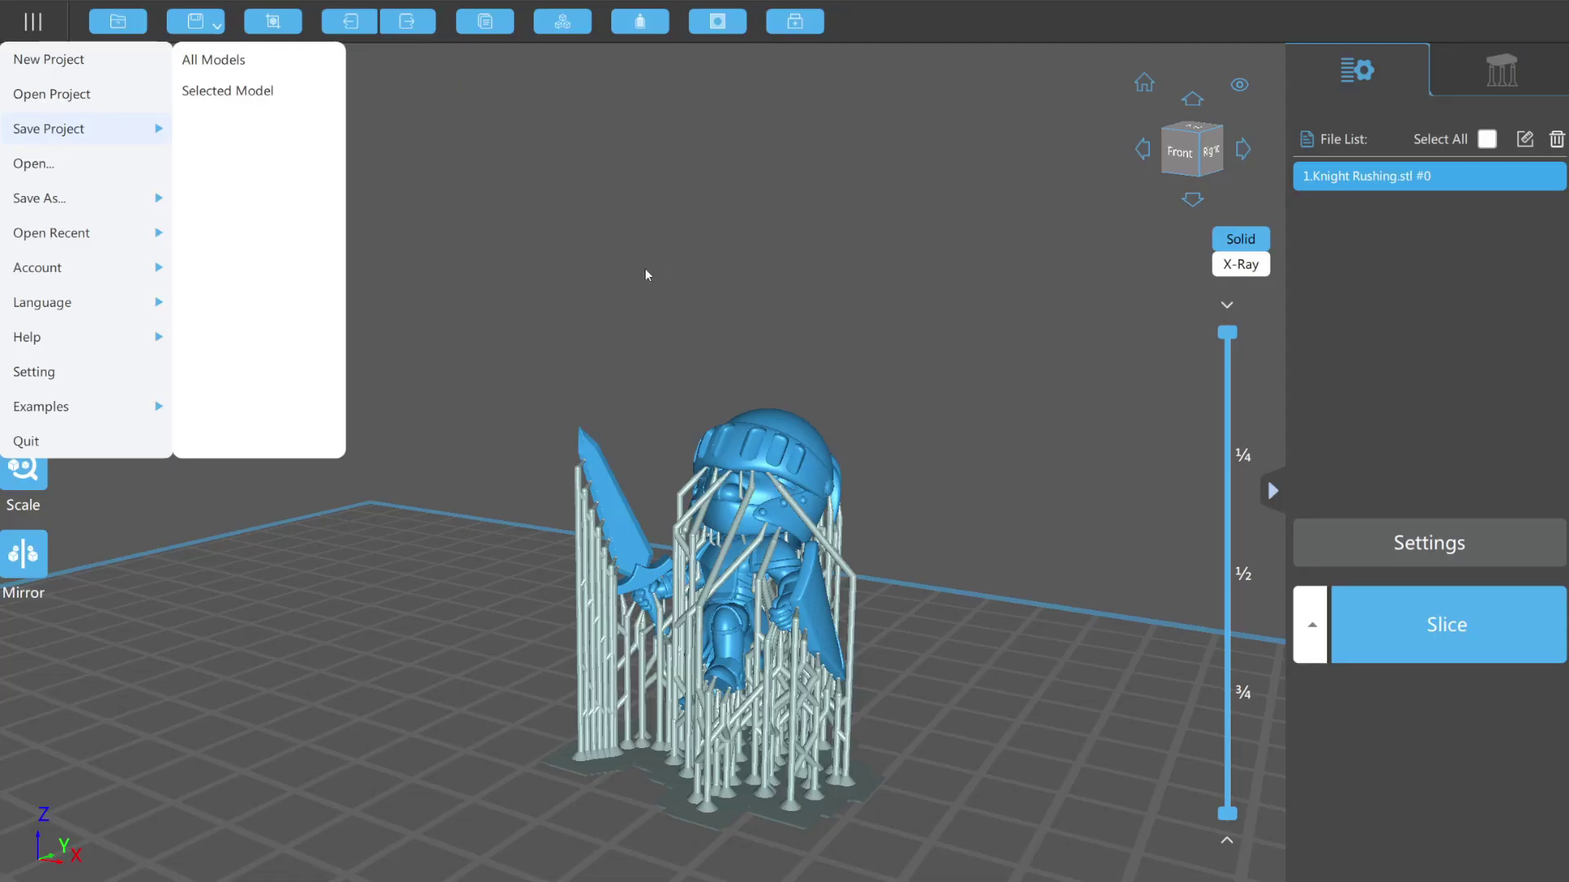
left_click(646, 273)
Export the selected supported model as the STL file (s)Knight Rushing in the Knight folder
left_click(32, 24)
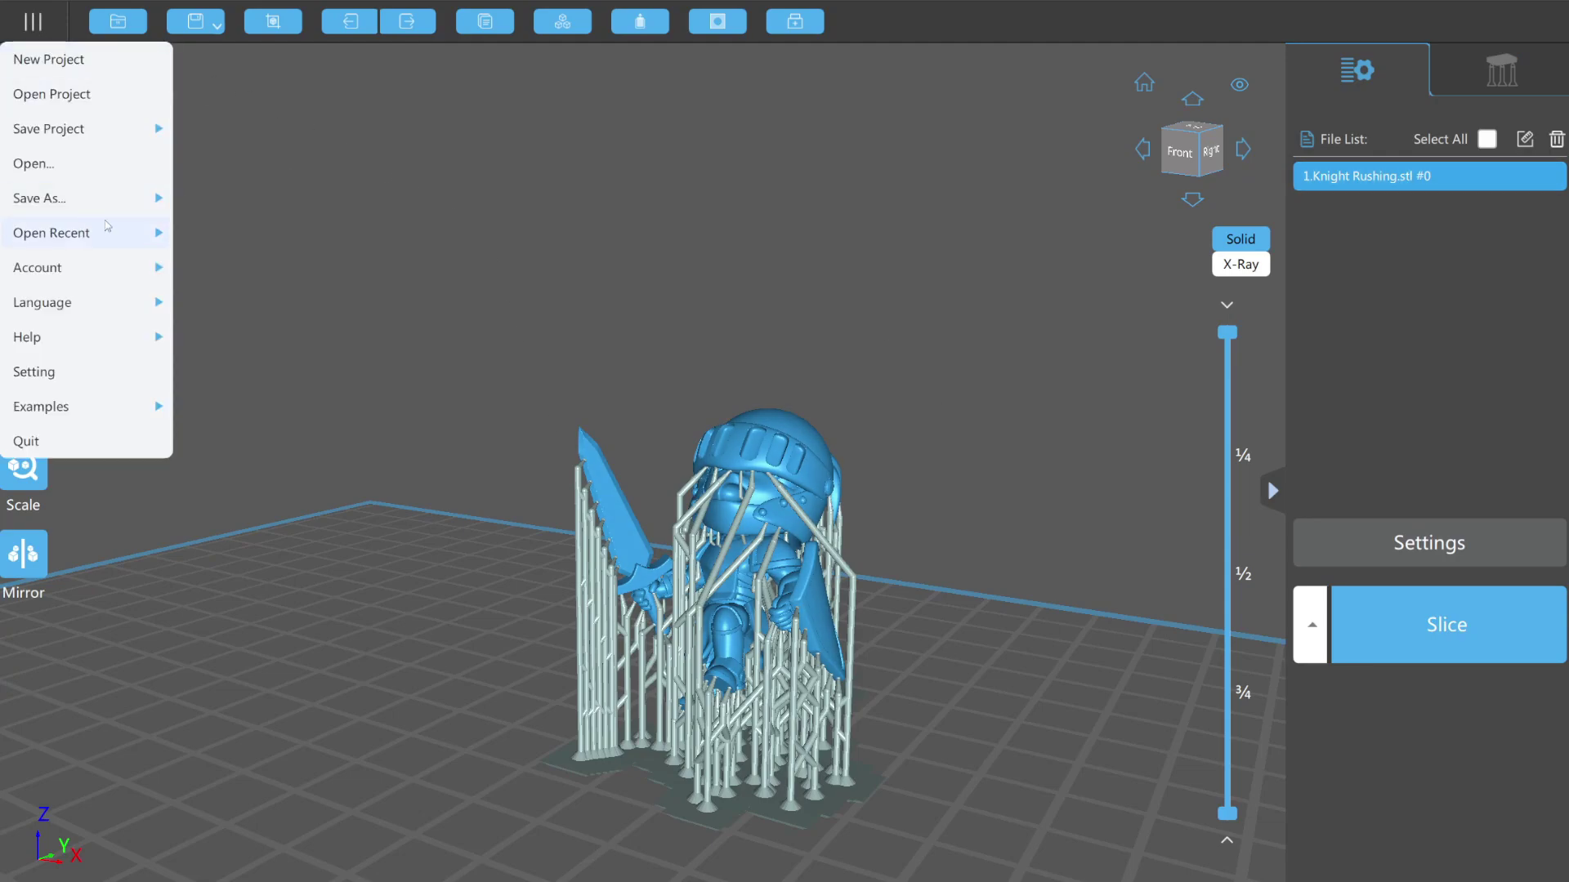
mouse_move(96, 201)
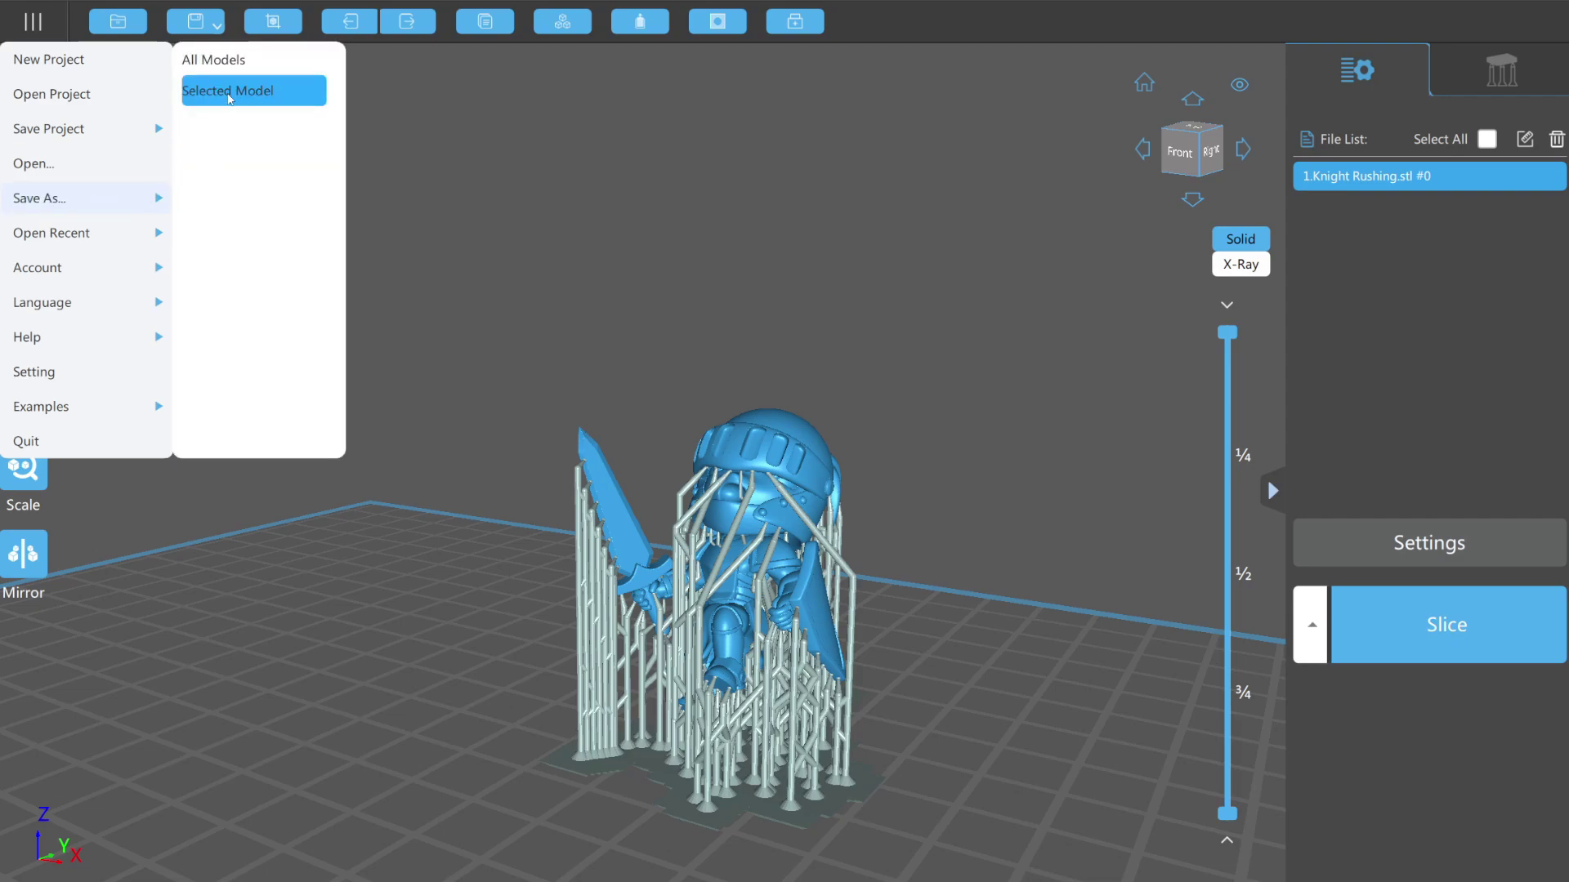
left_click(229, 91)
key("BackSpace")
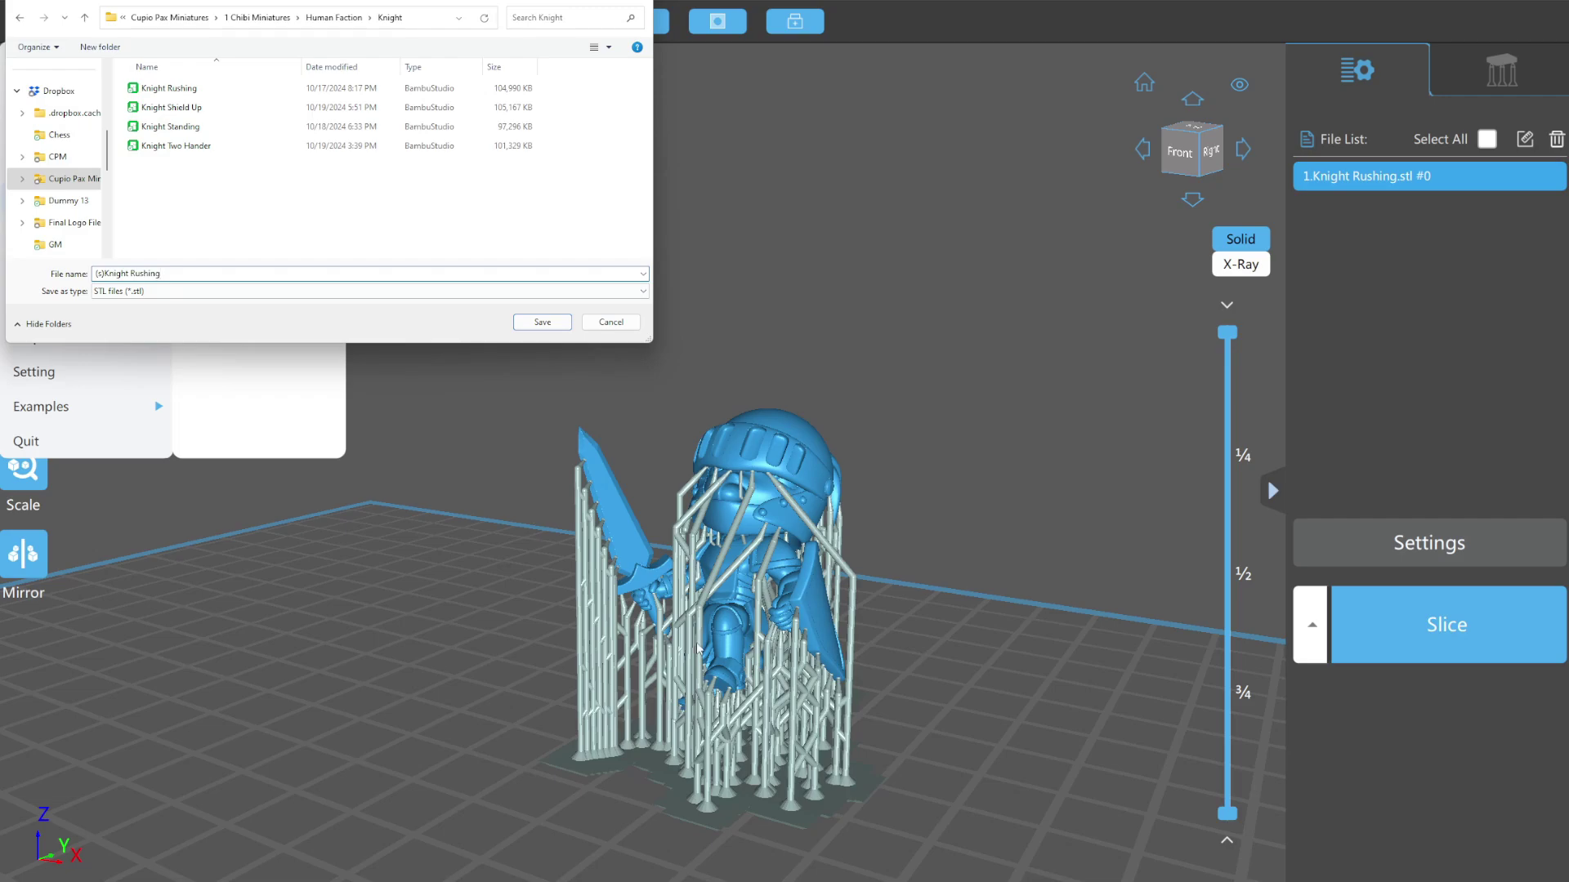
left_click(543, 322)
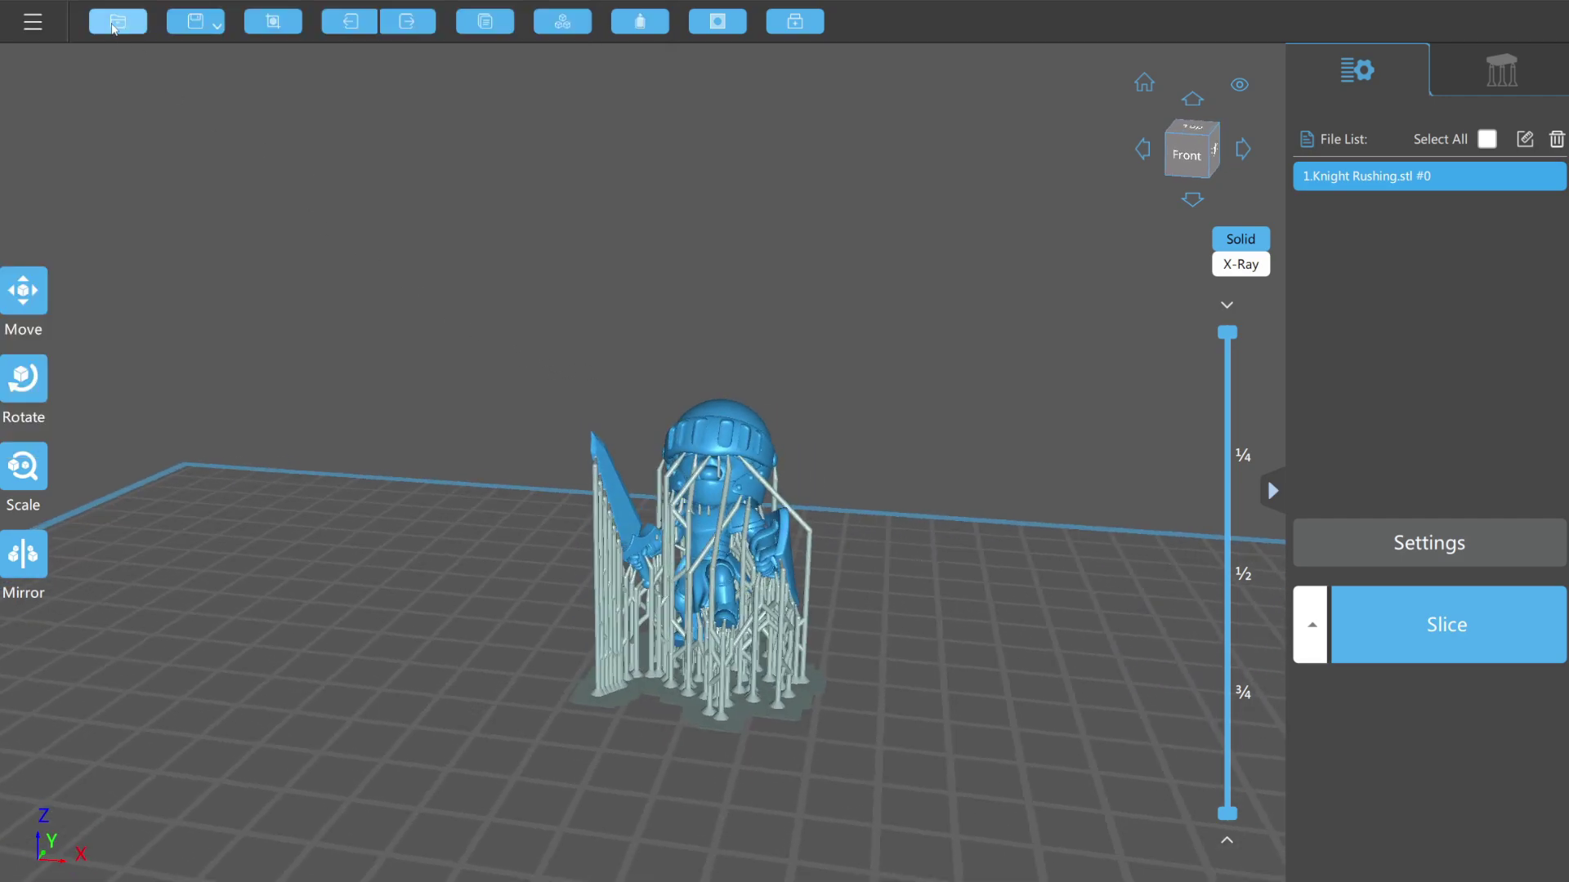
Import the exported (s)Knight Rushing STL next to the original knight
left_click(118, 21)
double_click(188, 89)
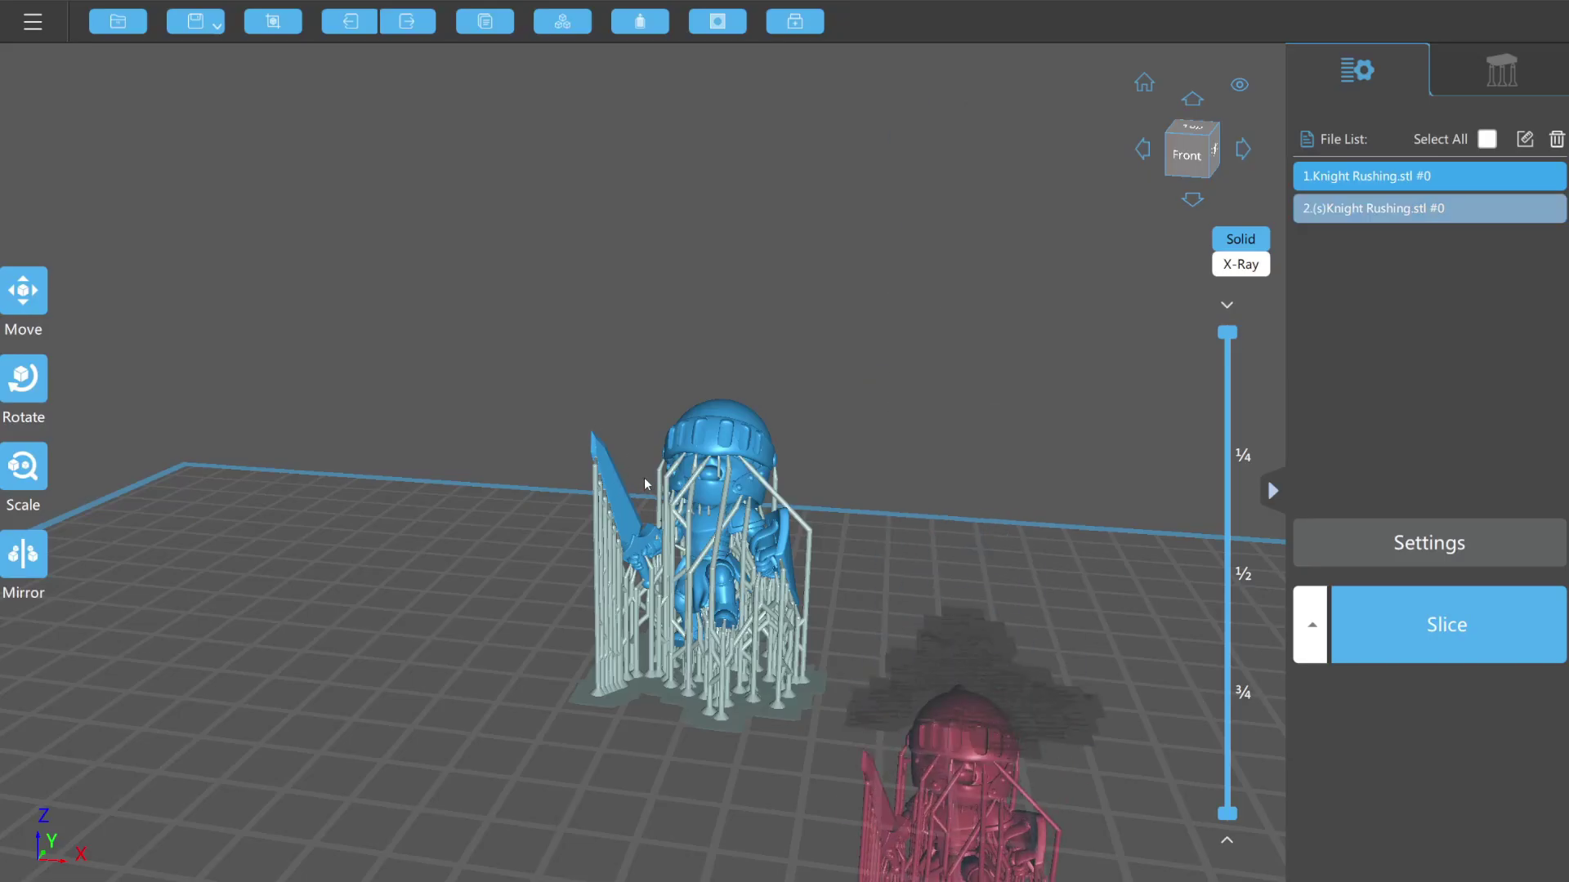
left_click(882, 457)
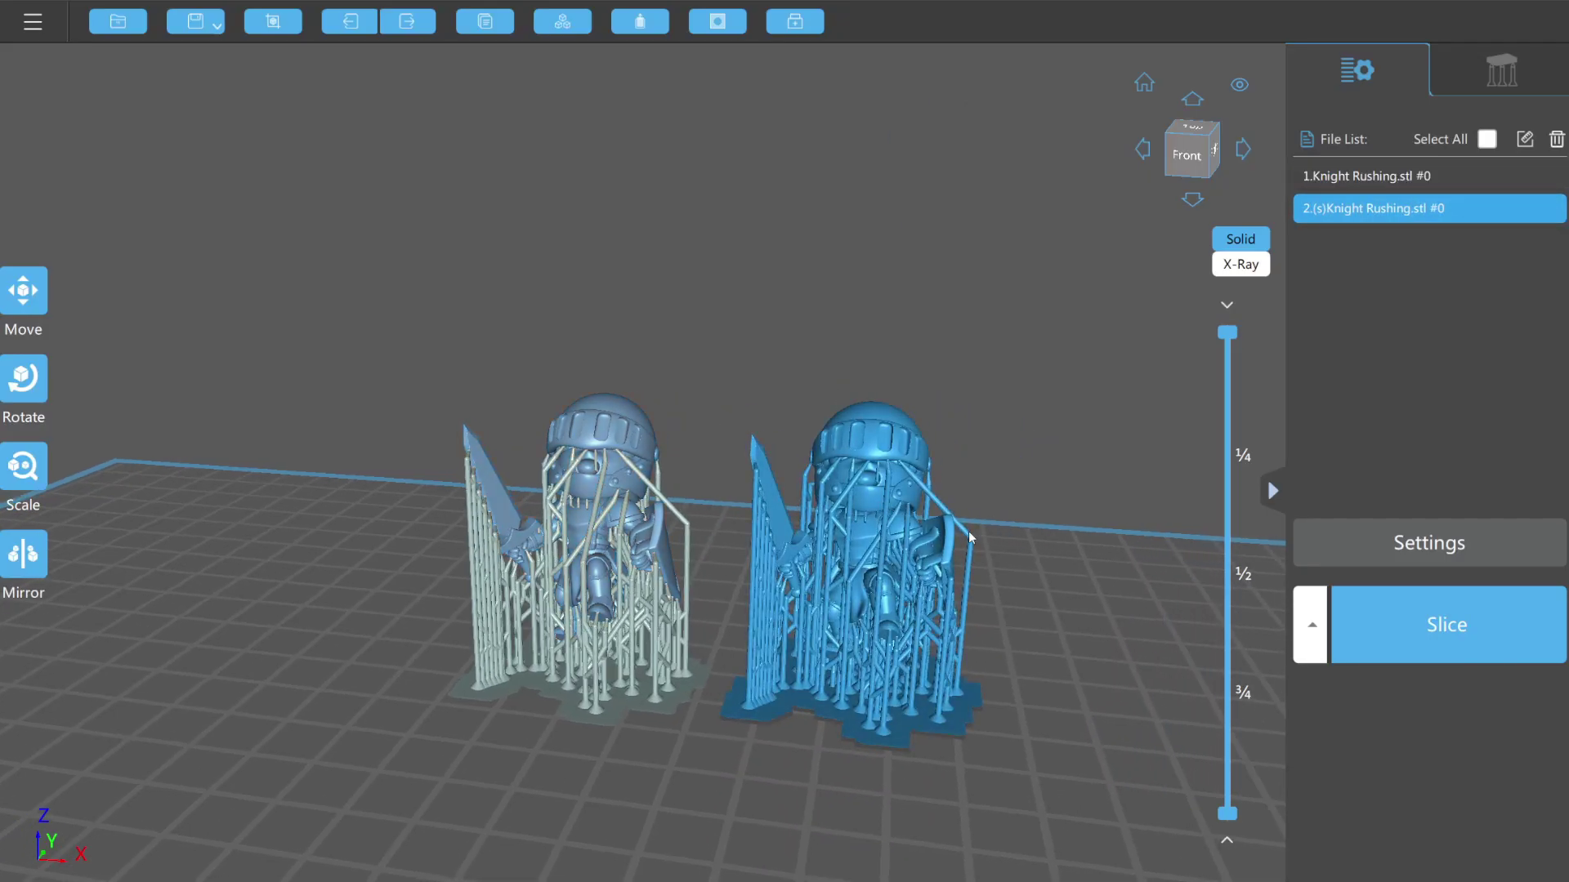
Examine the imported (s)Knight Rushing model from below, including in support editing, and look over the save options
left_click_drag(1055, 605, 957, 337)
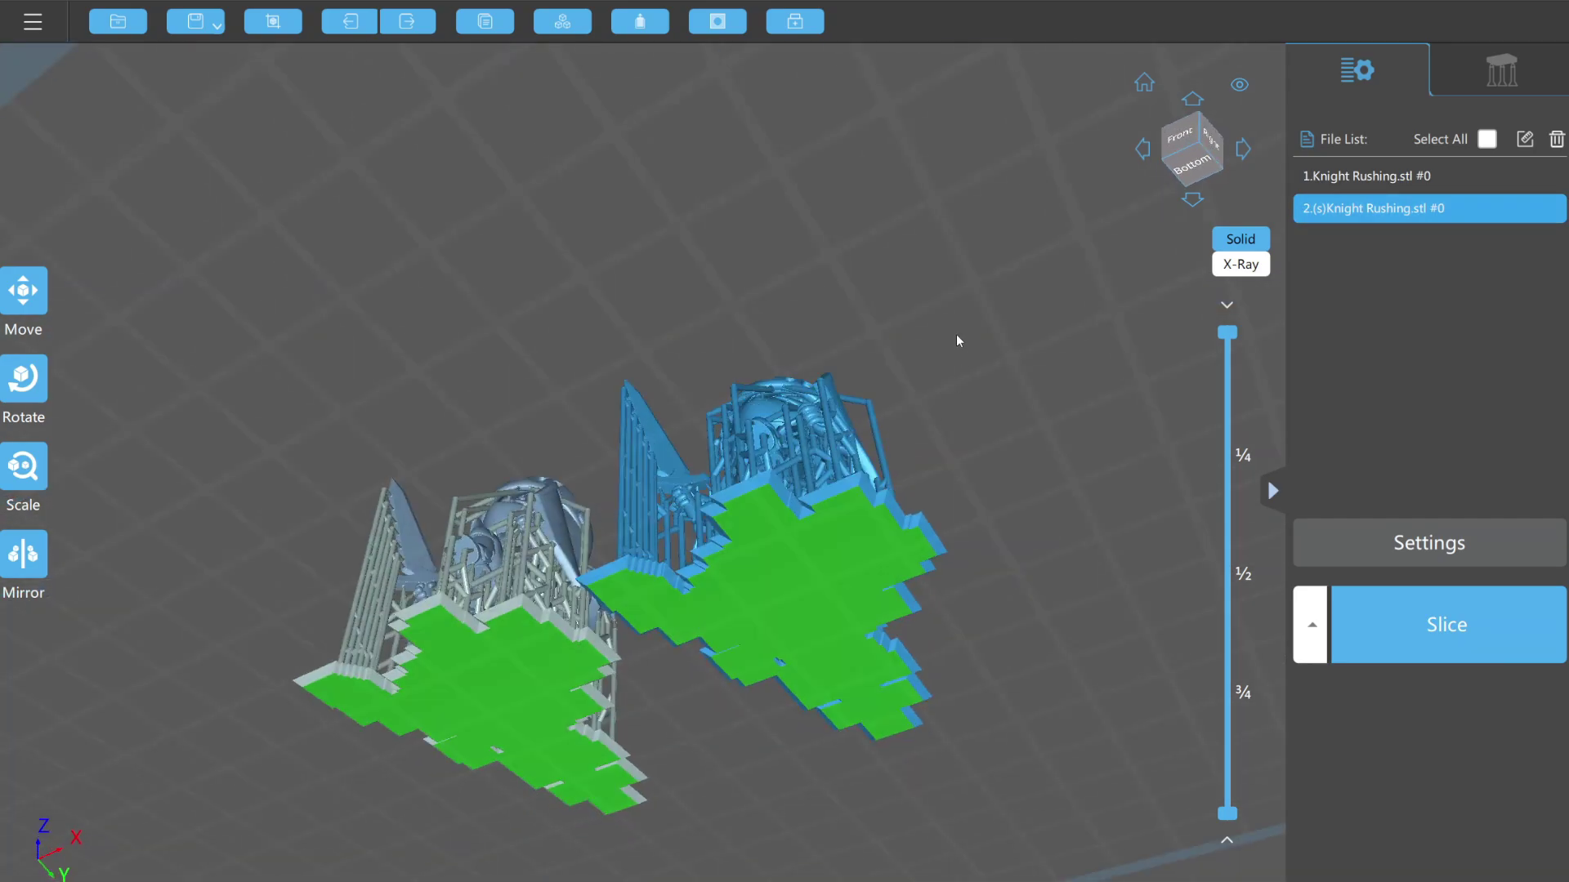
left_click(1492, 65)
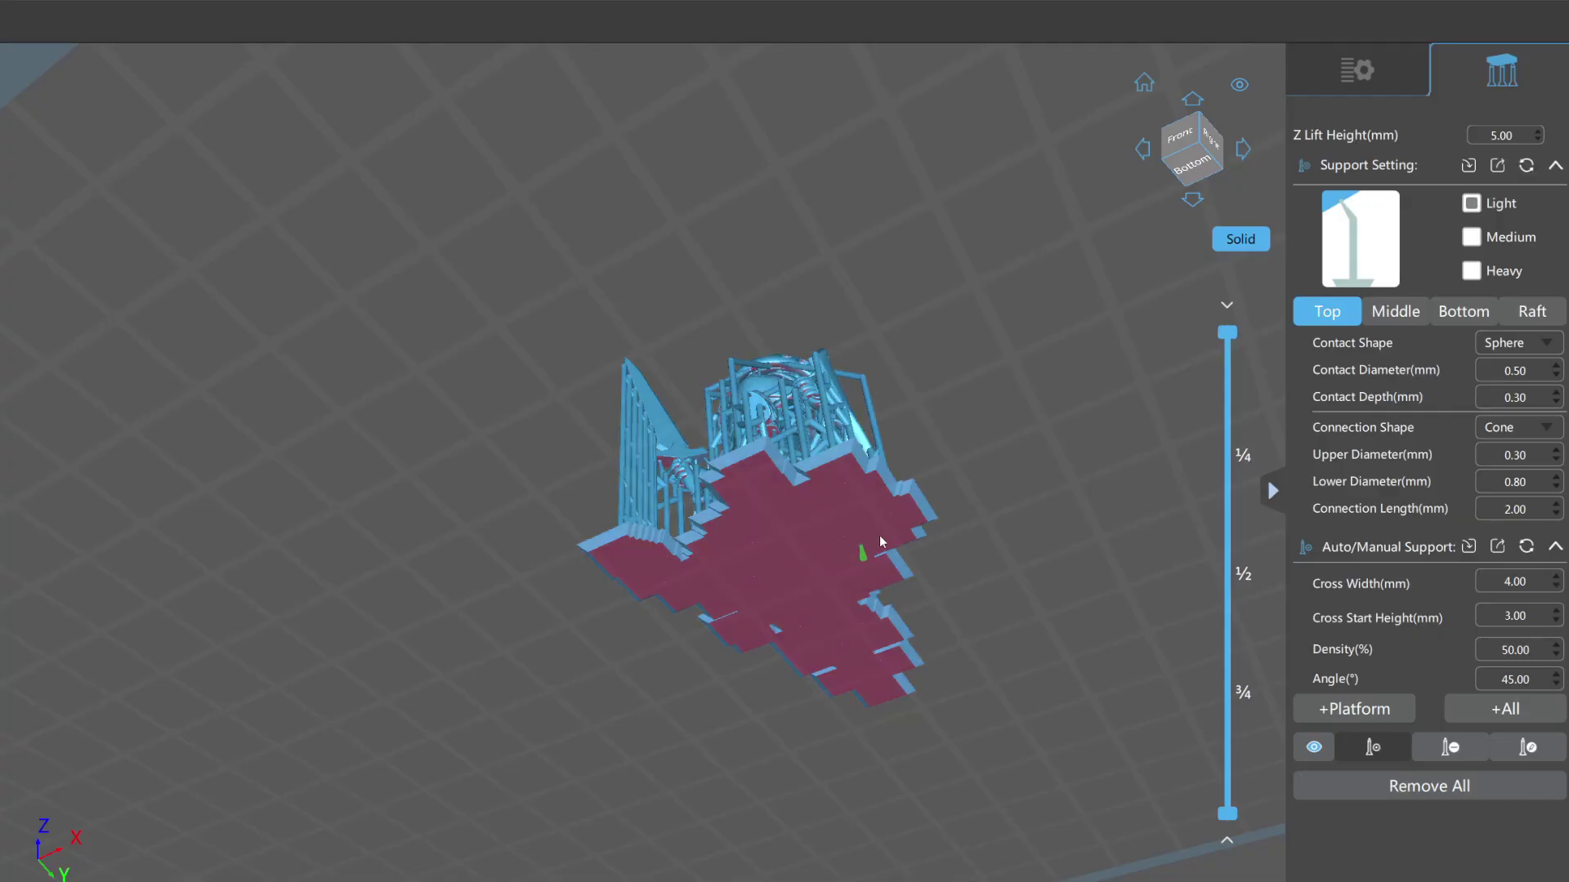
right_click_drag(879, 536, 883, 507)
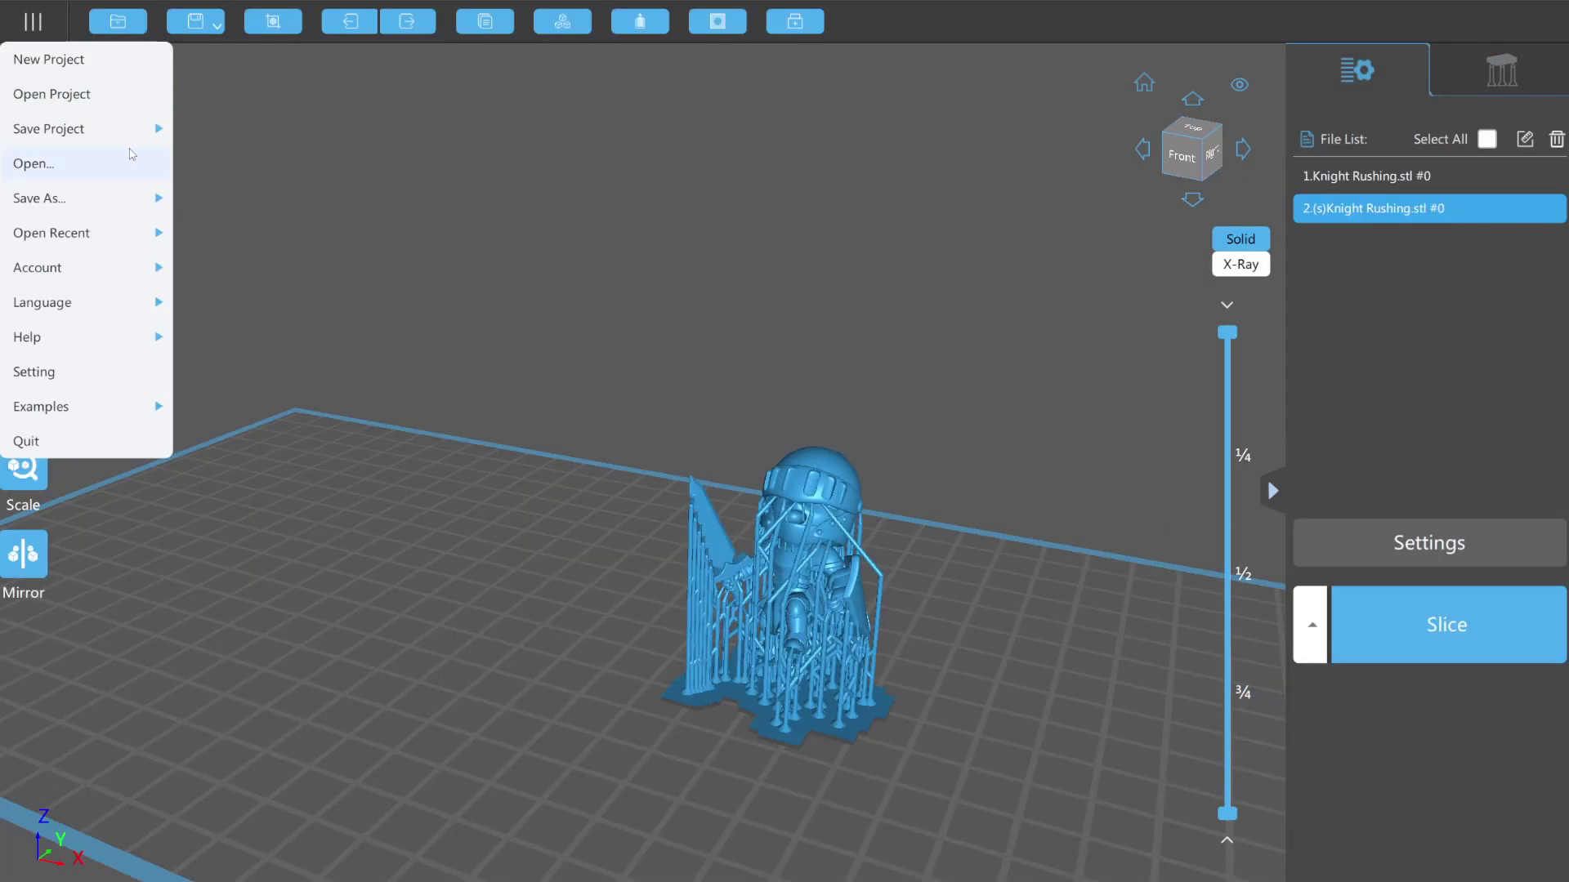
mouse_move(101, 140)
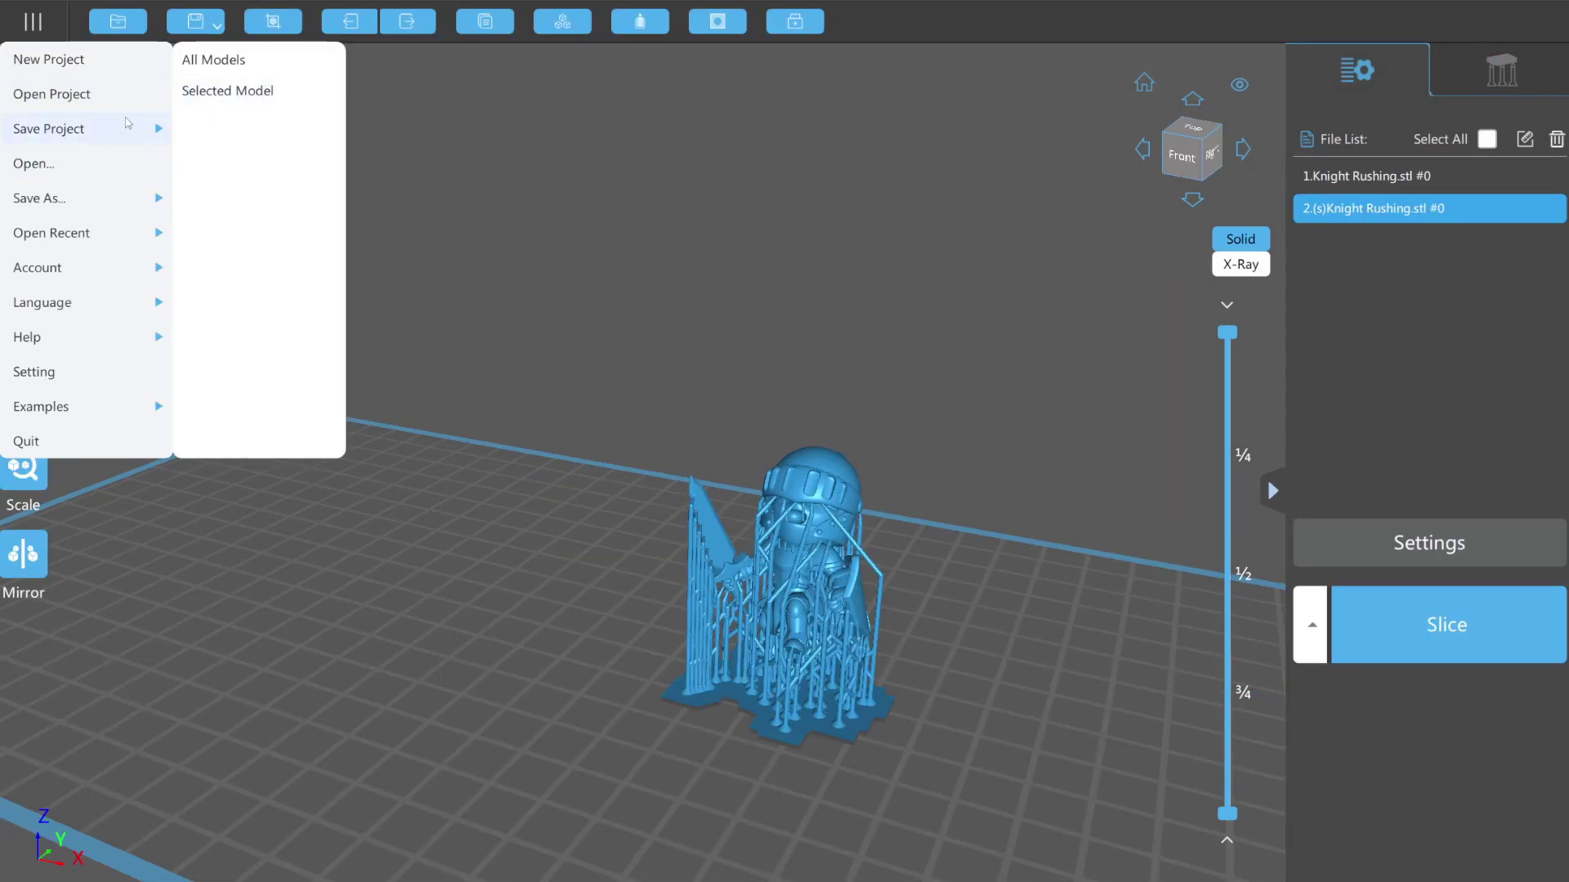
mouse_move(89, 205)
Switch to the Anycubic slicer and check the list of printers, keeping Anycubic Photon Mono M7 Pro as the machine
right_click_drag(919, 611, 871, 614)
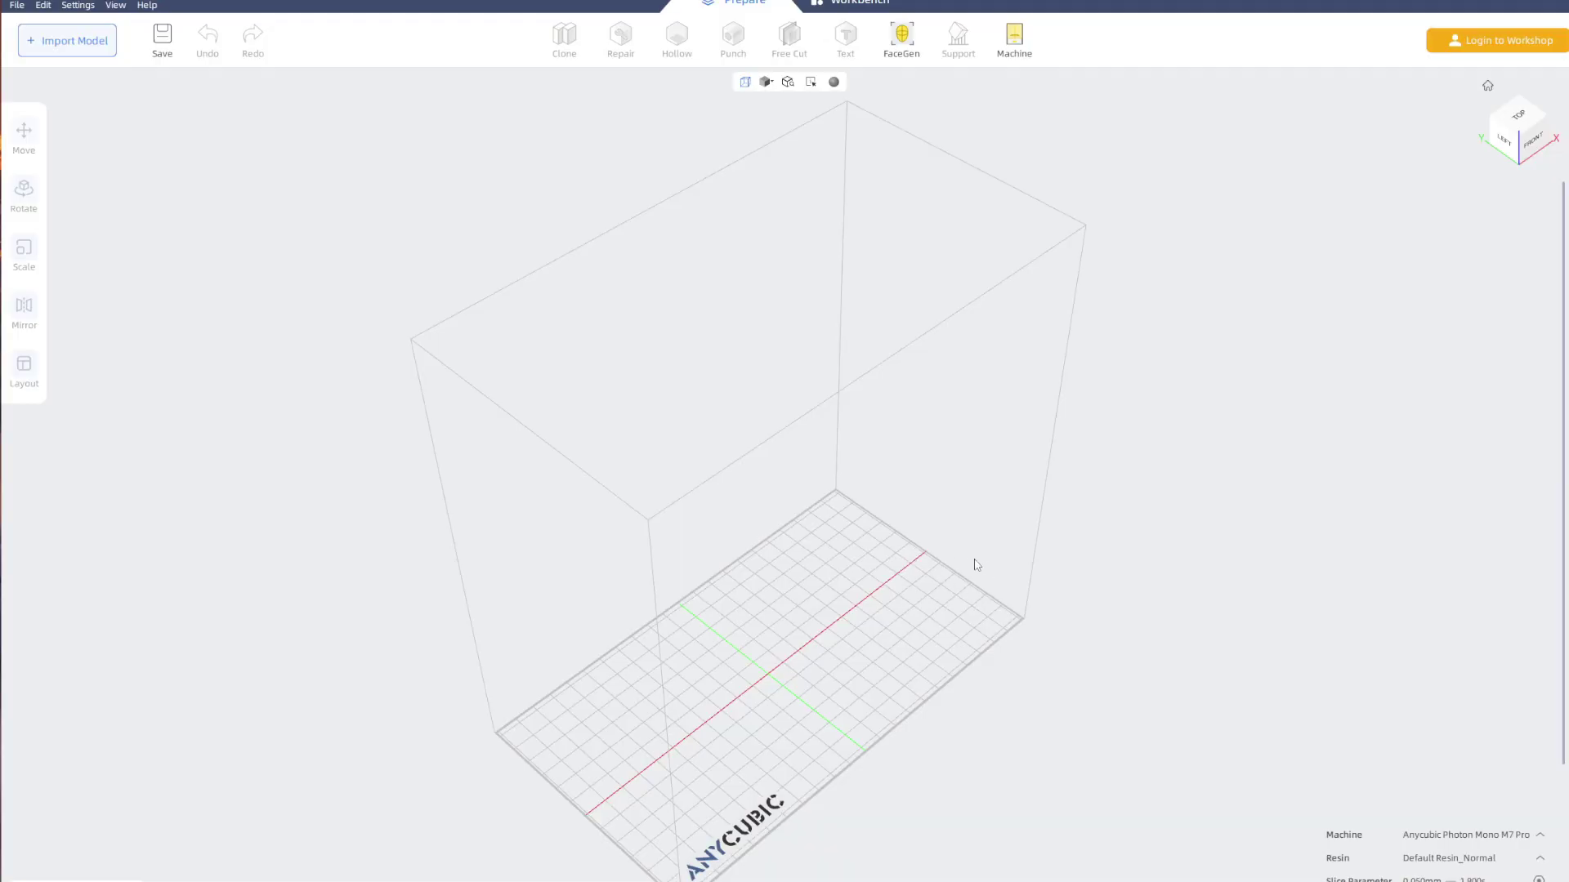
left_click_drag(977, 564, 833, 510)
left_click(1510, 838)
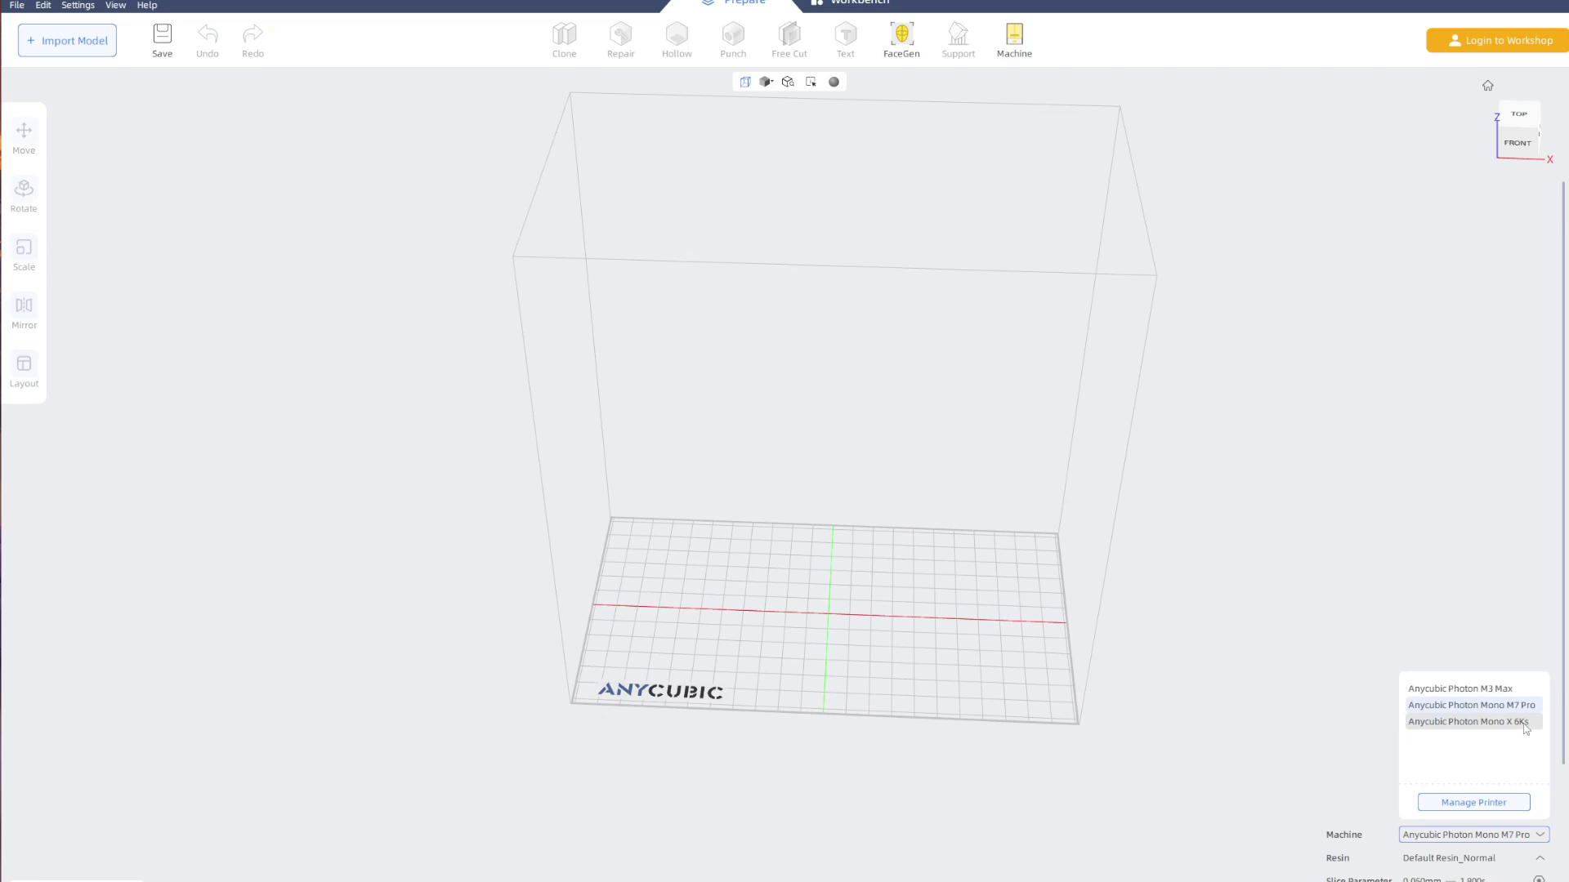
left_click_drag(1037, 662, 764, 665)
Import the supported (s)Knight Rushing STL onto the build plate
left_click(71, 47)
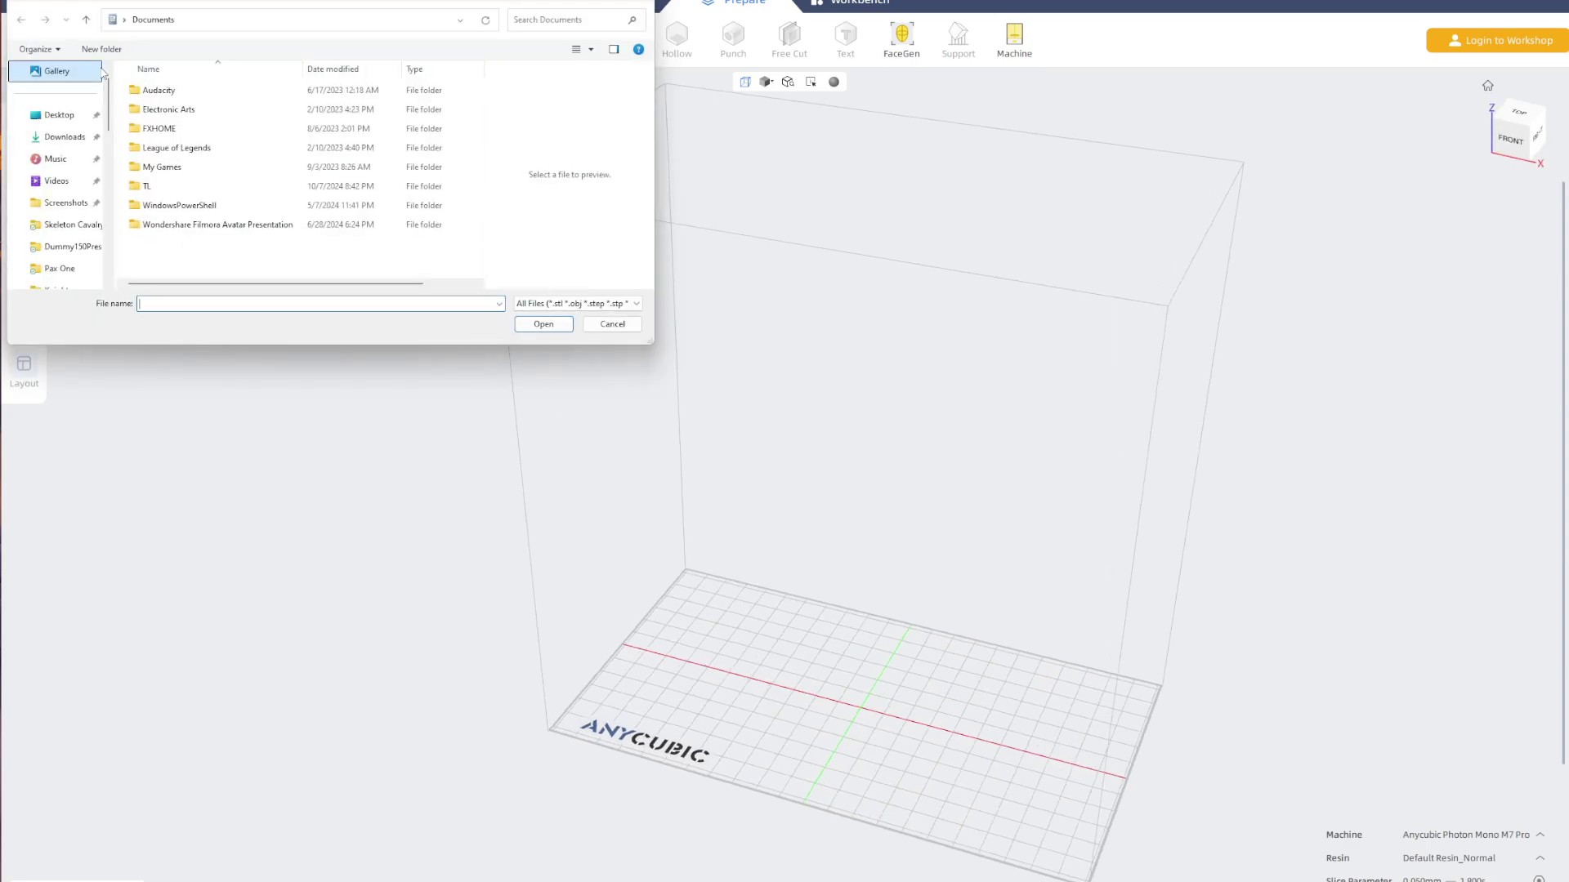
scroll(82, 237, "down", 3)
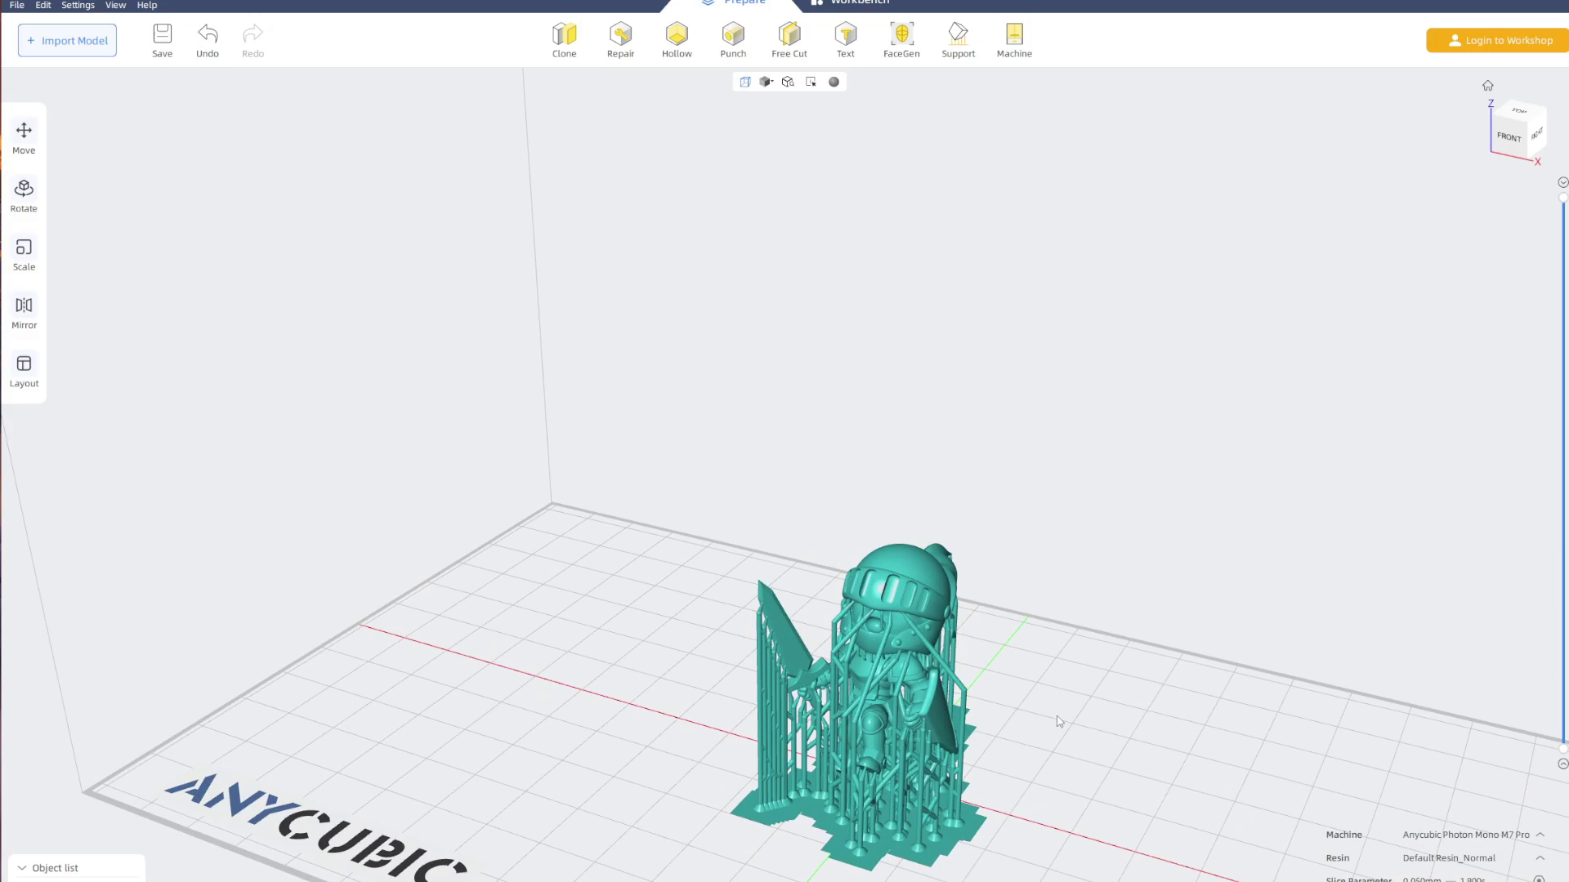
middle_click_drag(1057, 722, 980, 612)
right_click_drag(966, 640, 1300, 572)
left_click_drag(1302, 578, 930, 631)
right_click_drag(931, 631, 983, 618)
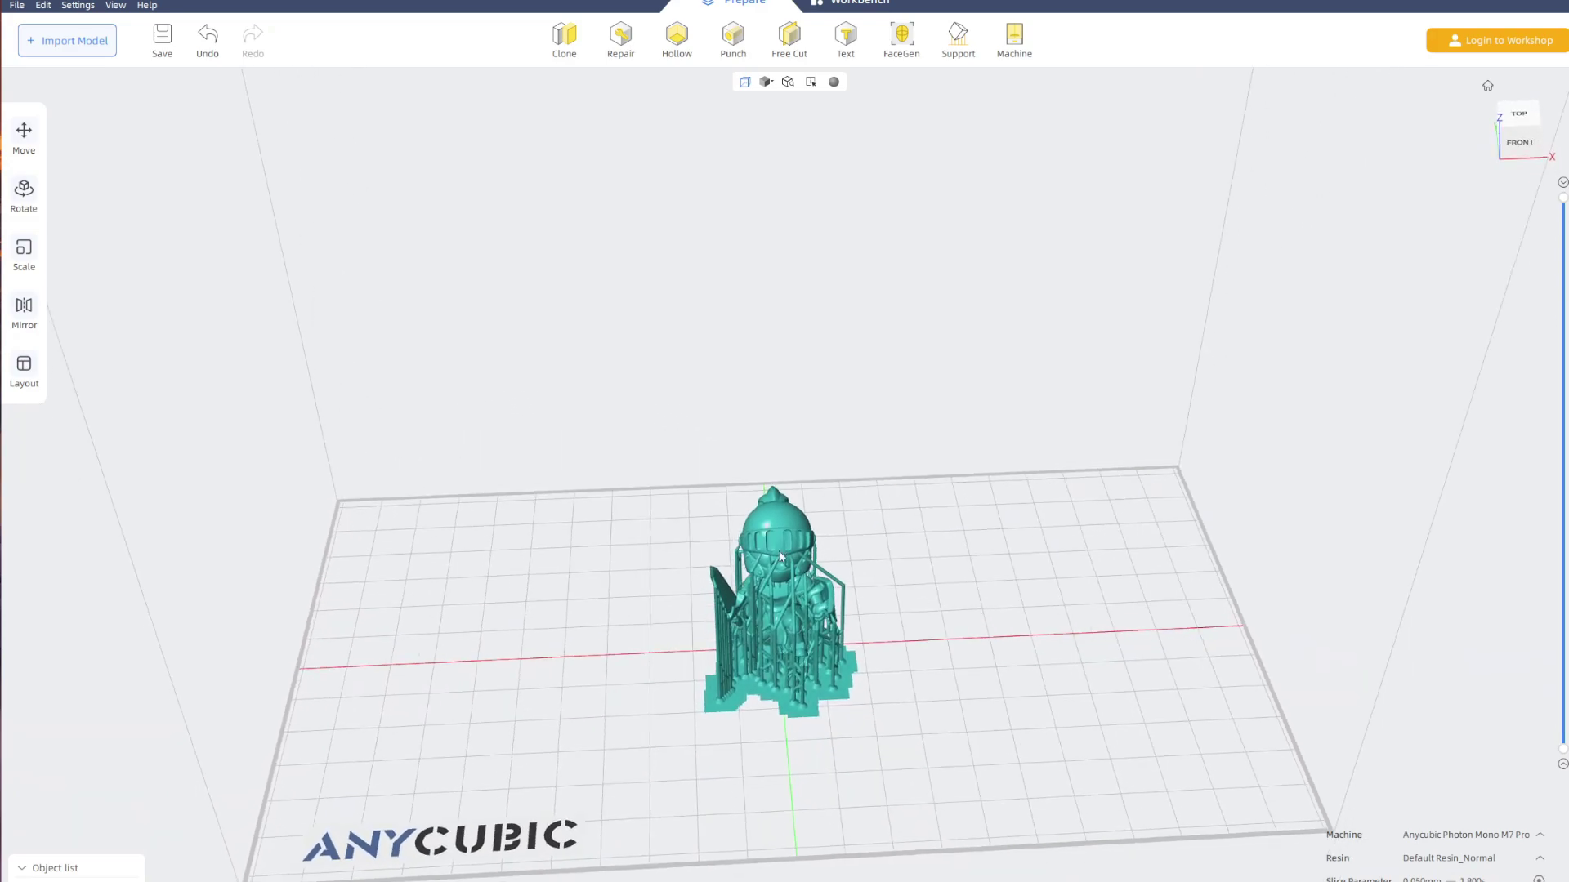
Clone the knight with 1 copy and arrange both models side by side near the center of the build plate
left_click(563, 41)
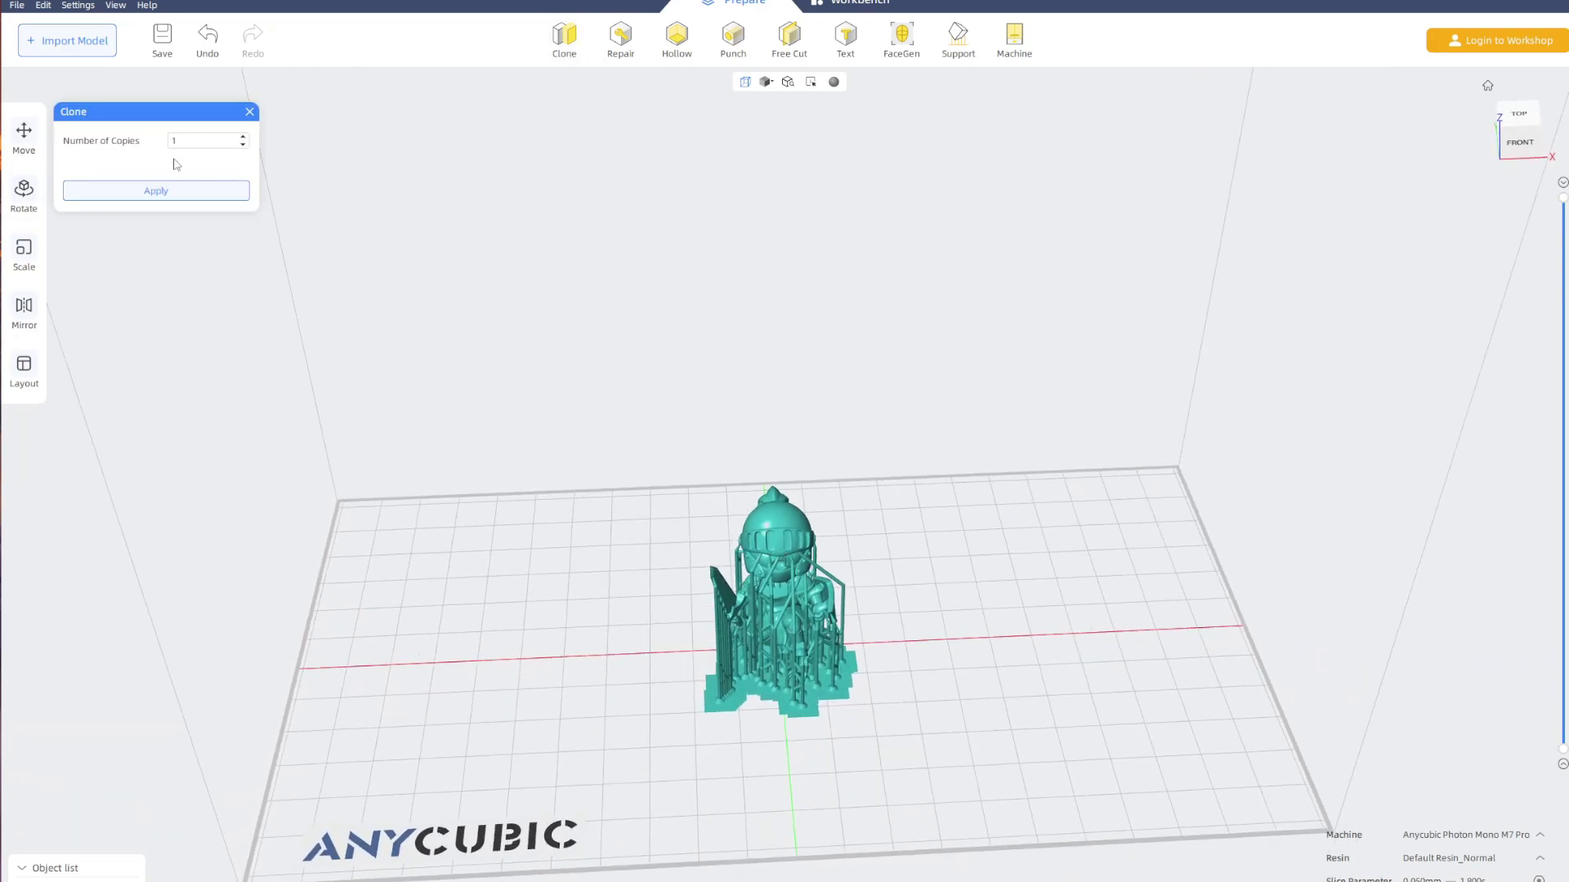
left_click(155, 190)
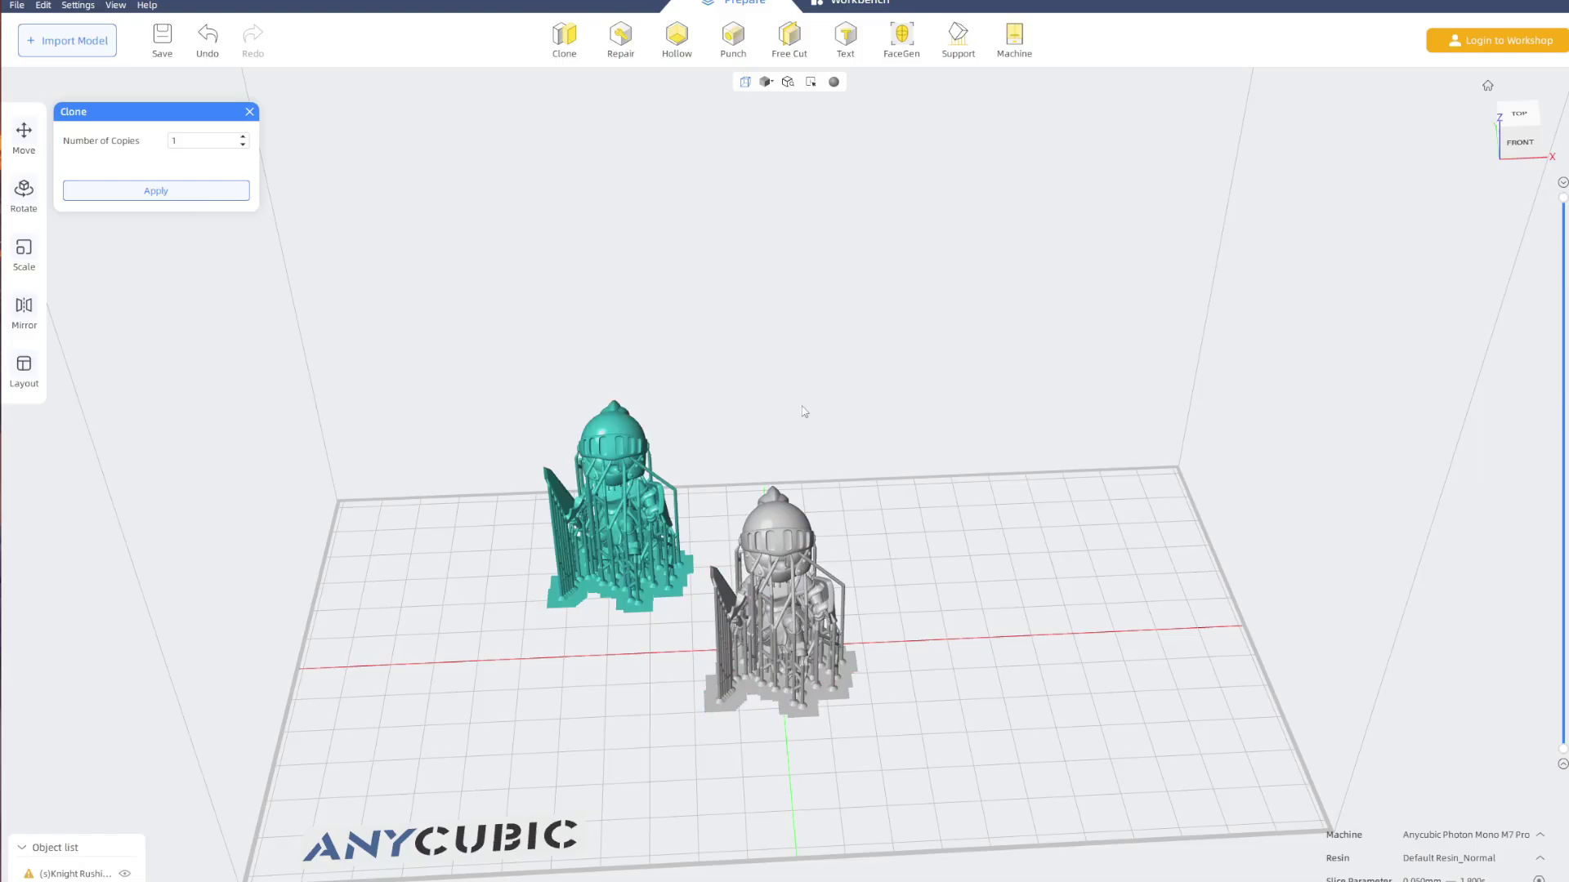
right_click_drag(802, 409, 797, 482)
left_click_drag(790, 623, 875, 579)
left_click(679, 584)
left_click_drag(679, 588, 720, 661)
left_click_drag(870, 629, 794, 630)
left_click(947, 663)
right_click_drag(861, 760, 873, 716)
left_click_drag(692, 718, 754, 710)
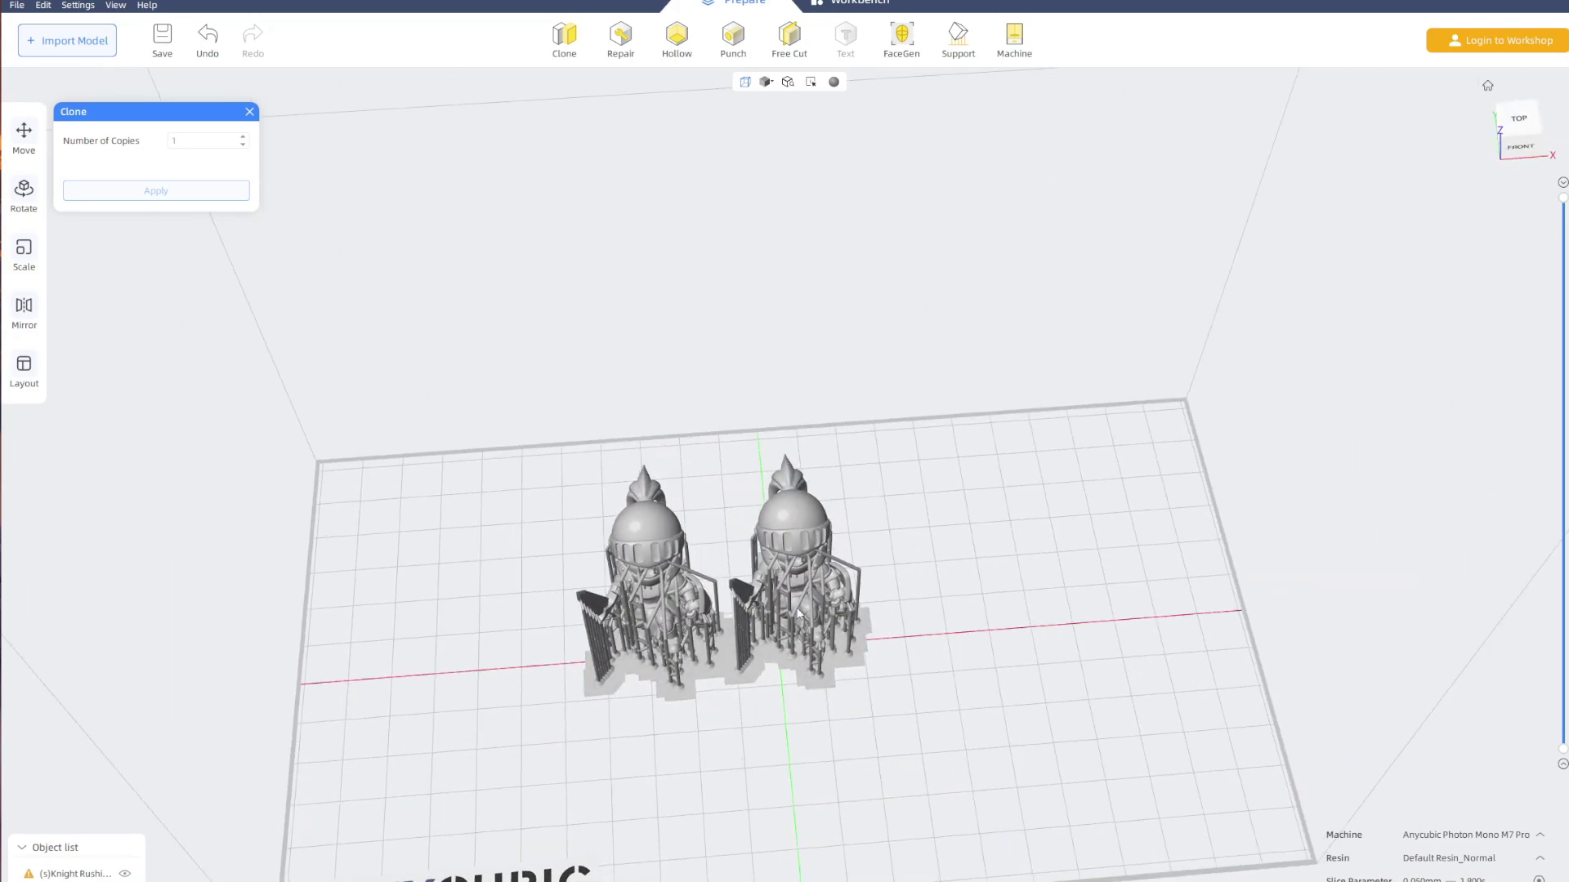
Reposition the second knight close beside the first one on the build plate
left_click_drag(799, 615, 889, 651)
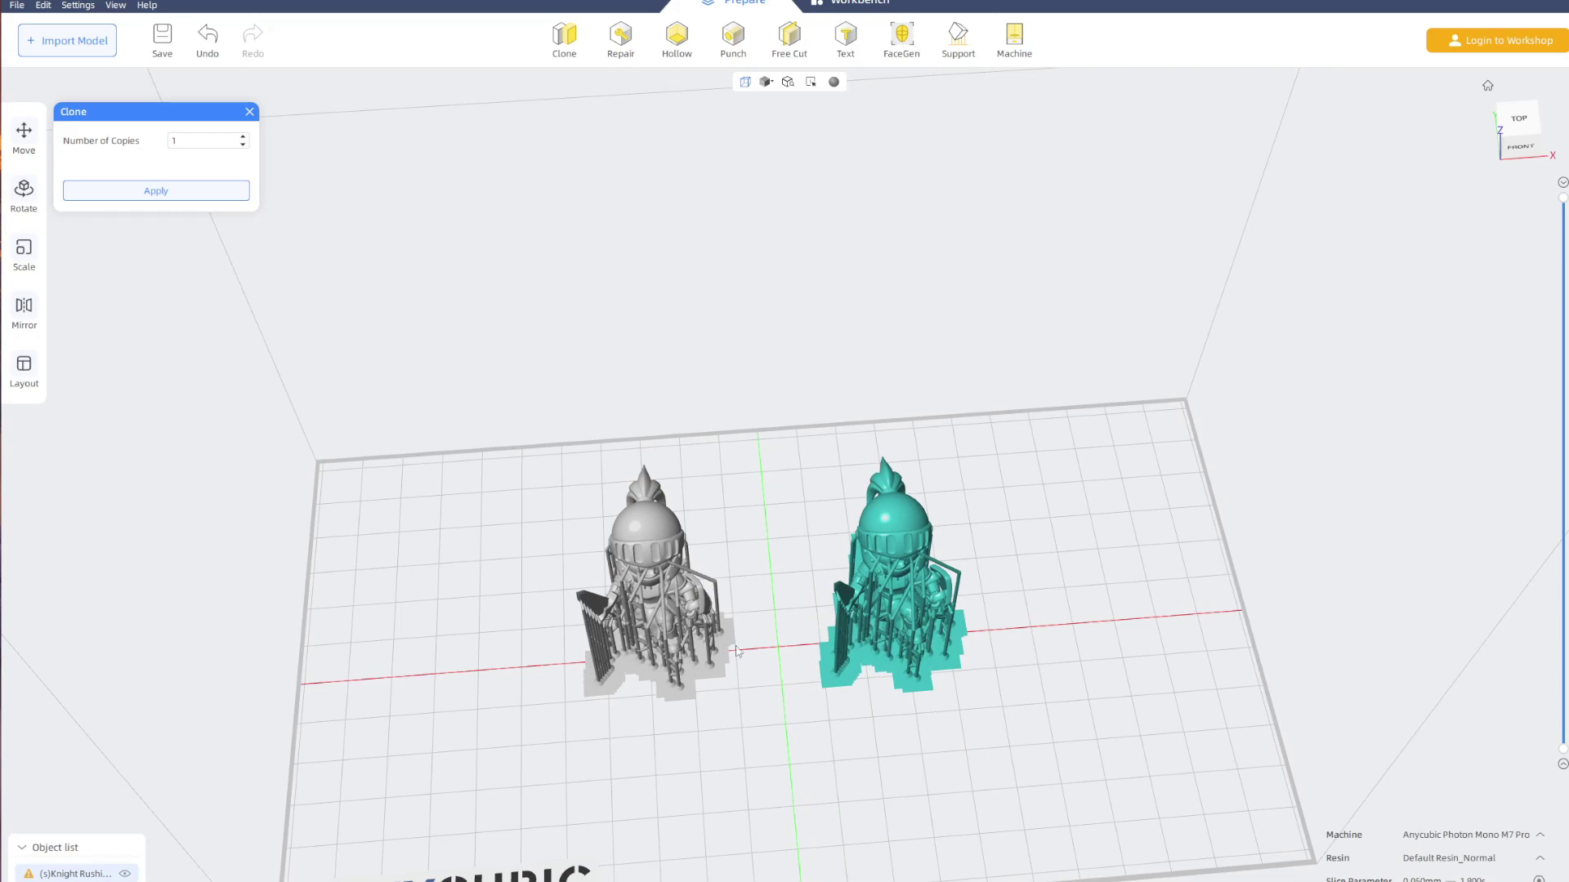
left_click_drag(889, 629, 801, 605)
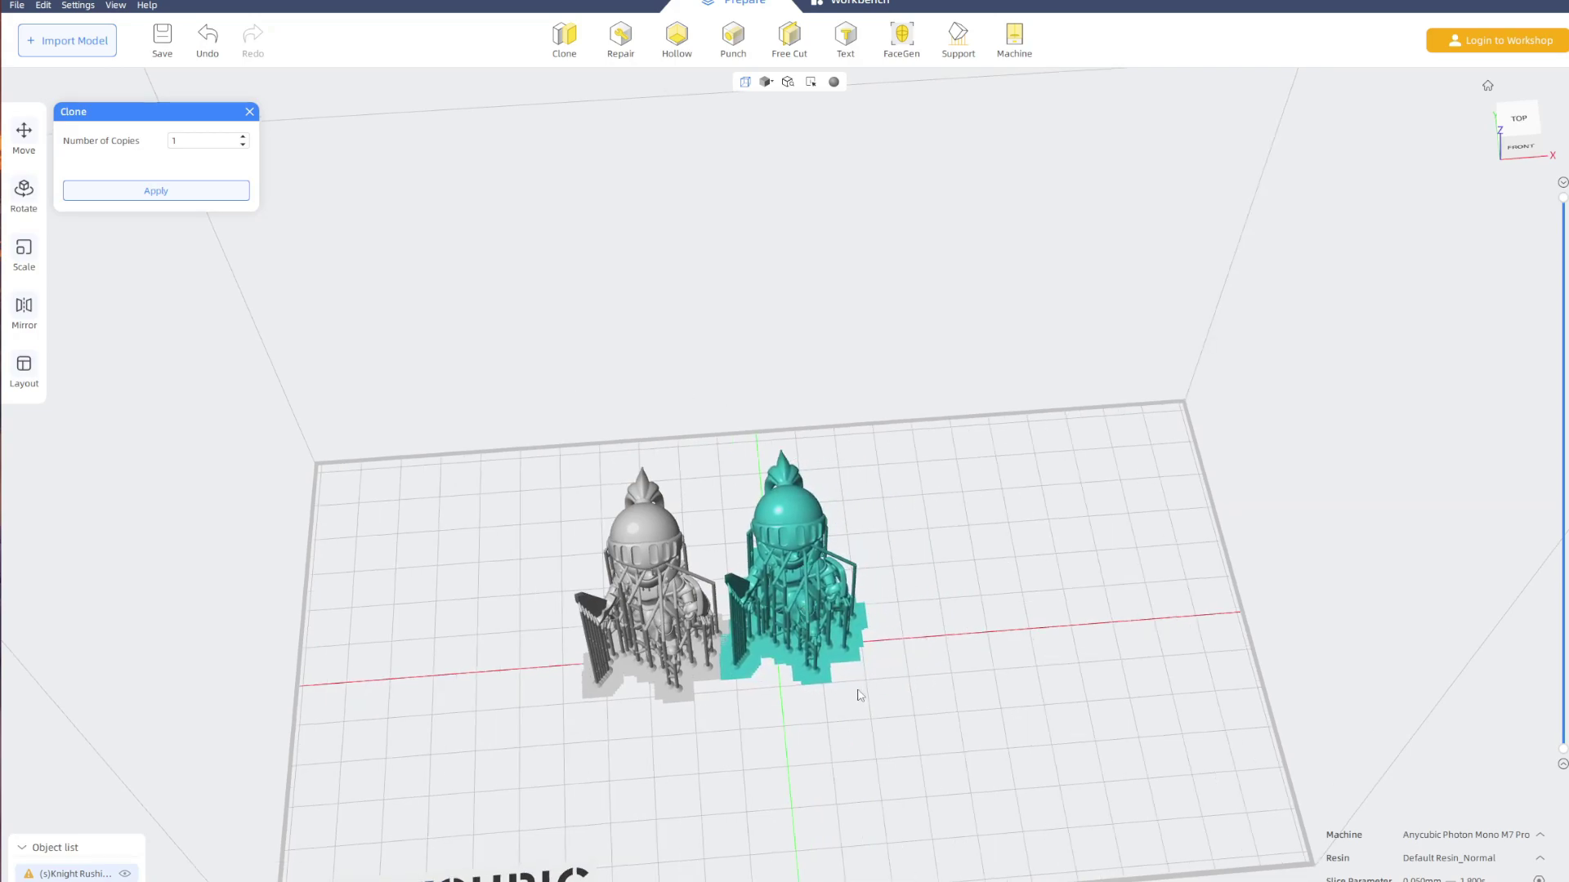
left_click_drag(825, 793, 1001, 764)
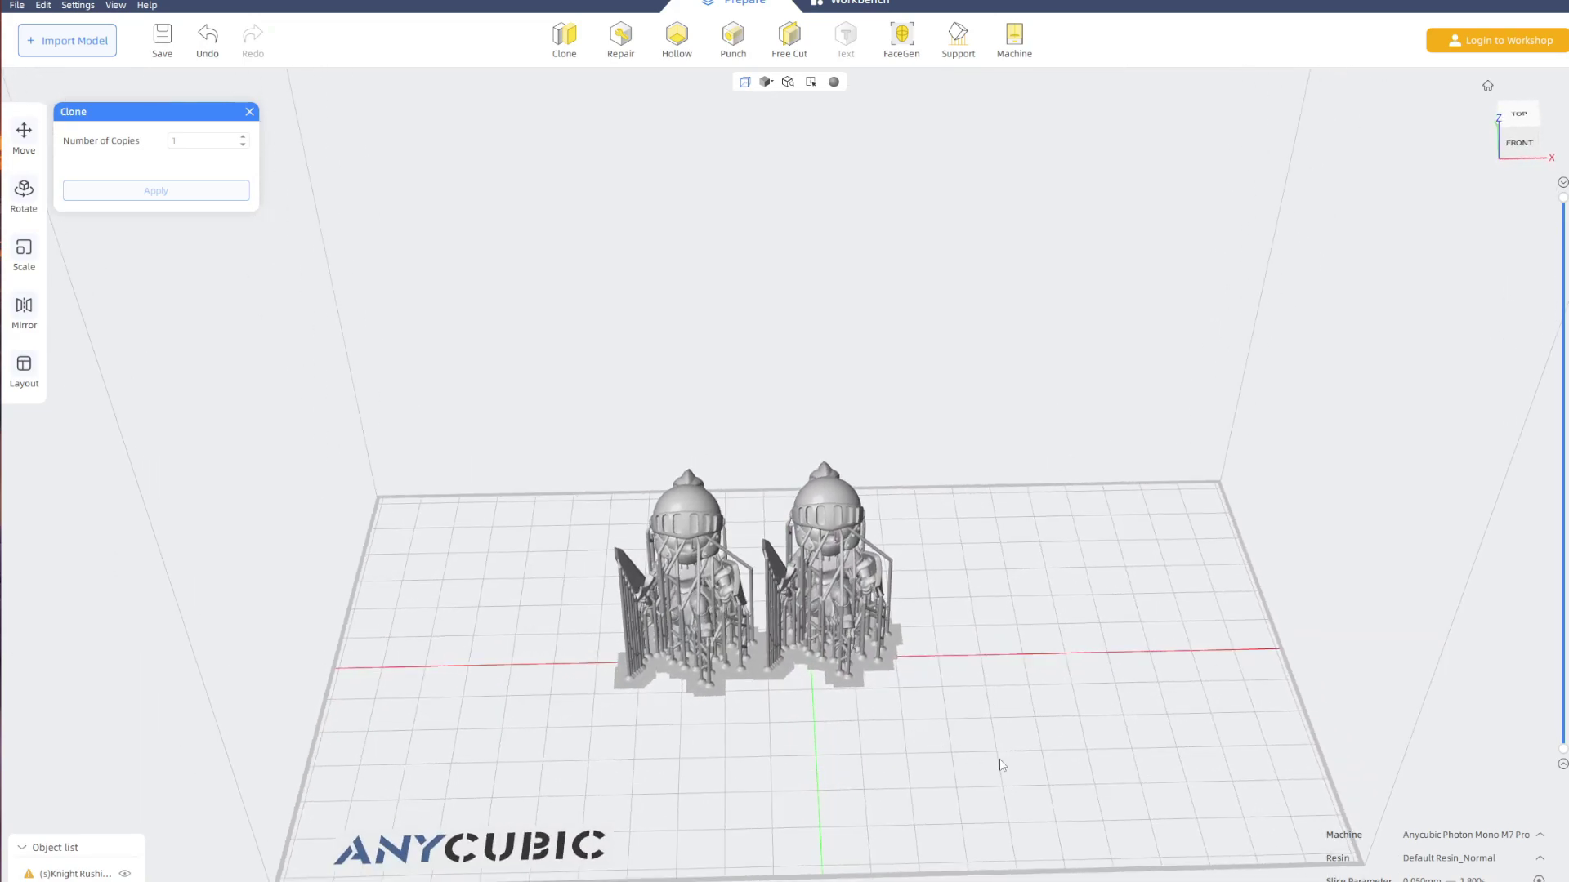
Select Default Resin_Normal as the resin profile
left_click(1512, 864)
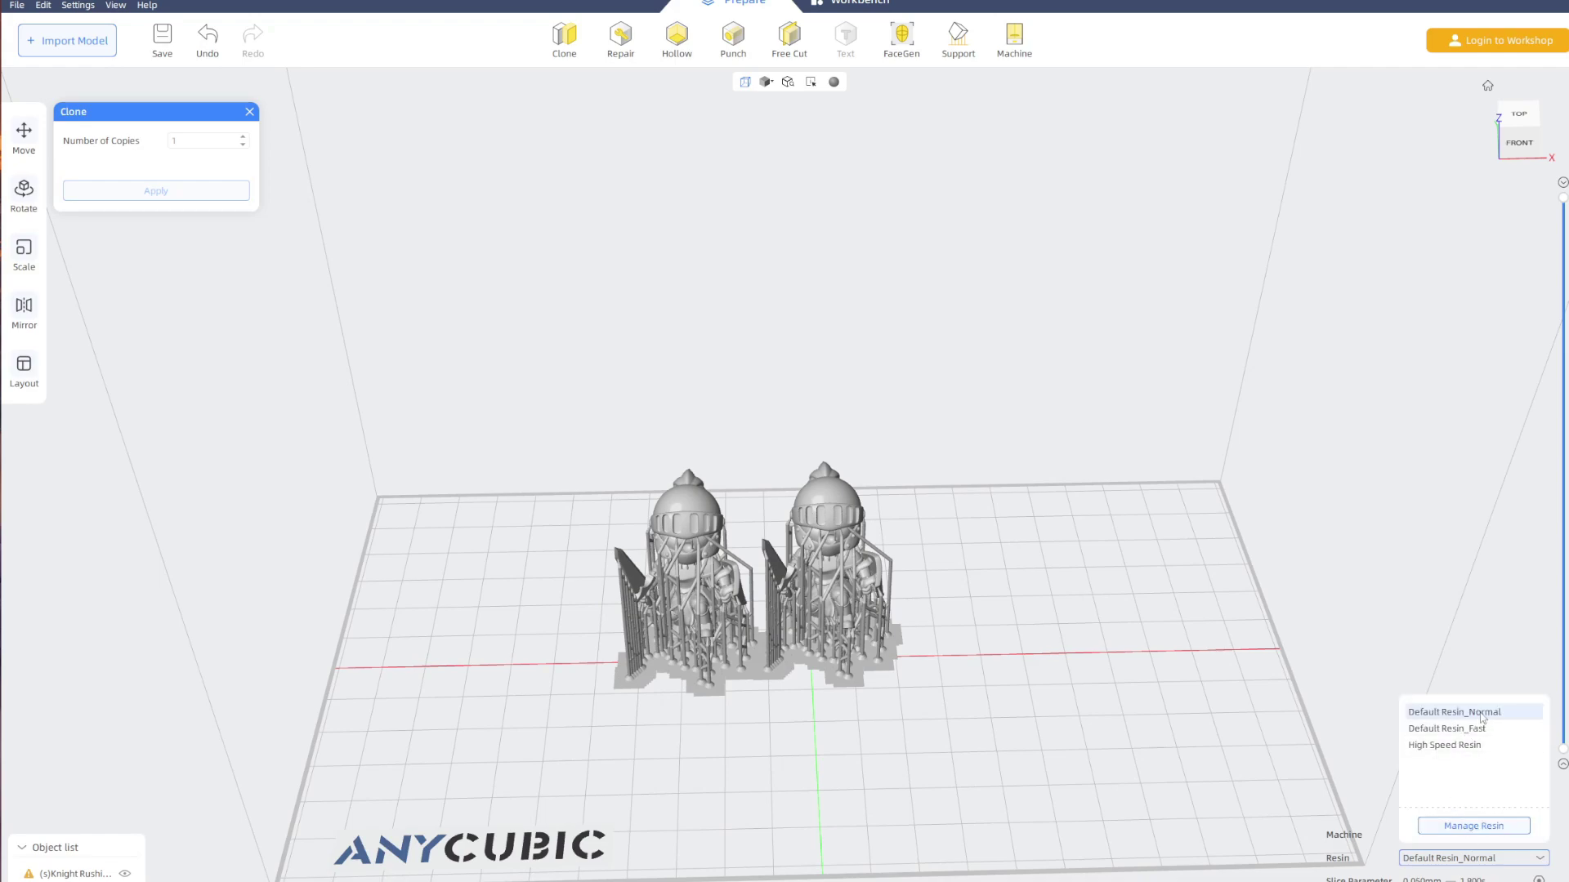
left_click(1452, 716)
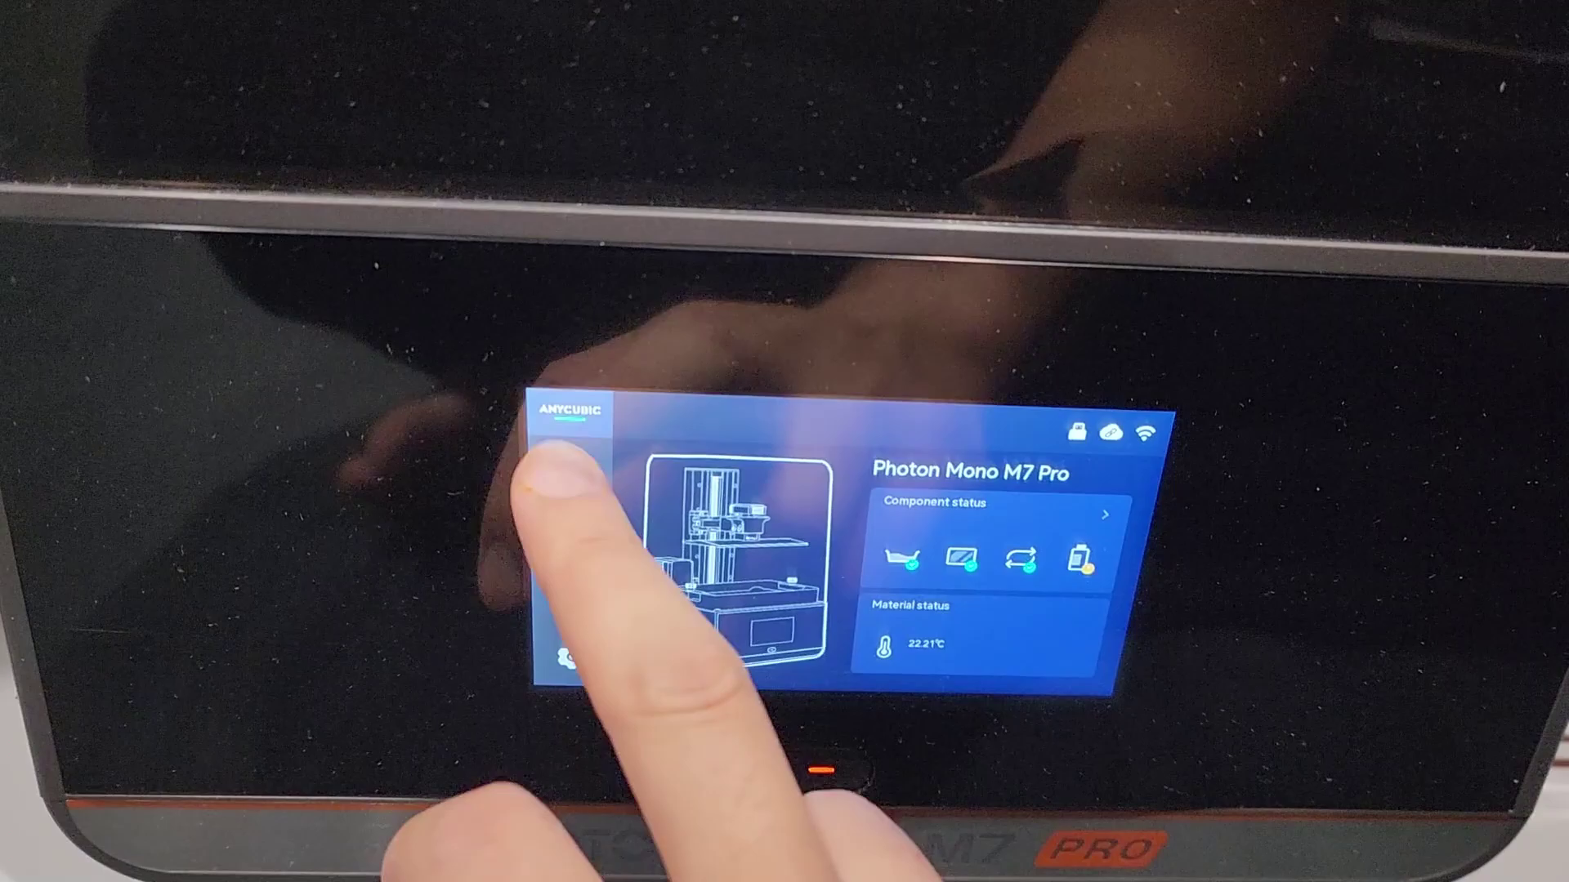
left_click(553, 399)
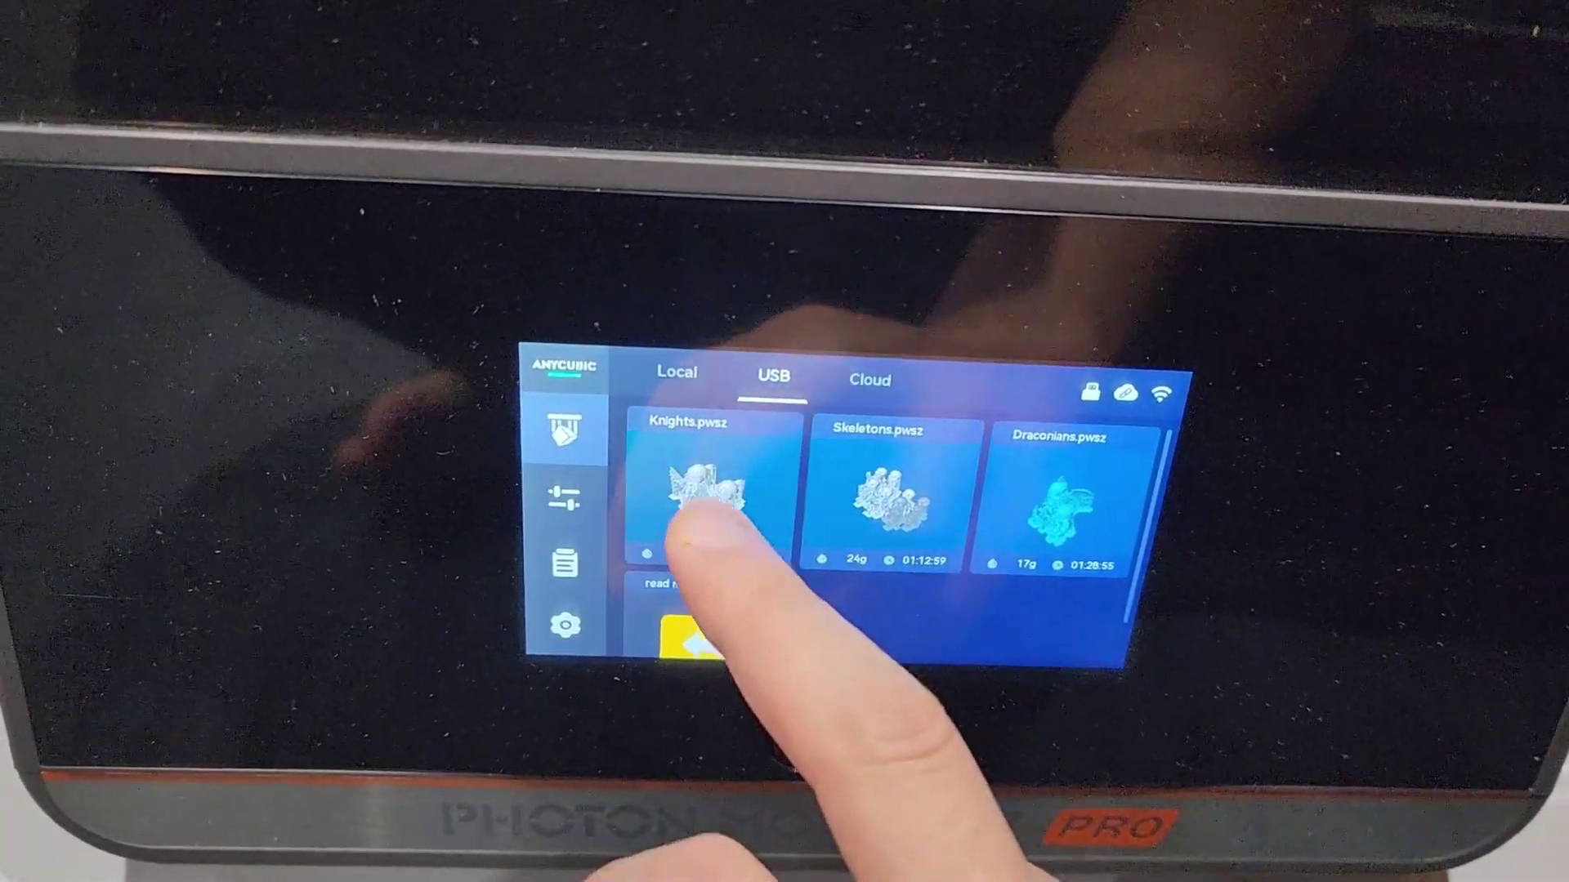
left_click(692, 524)
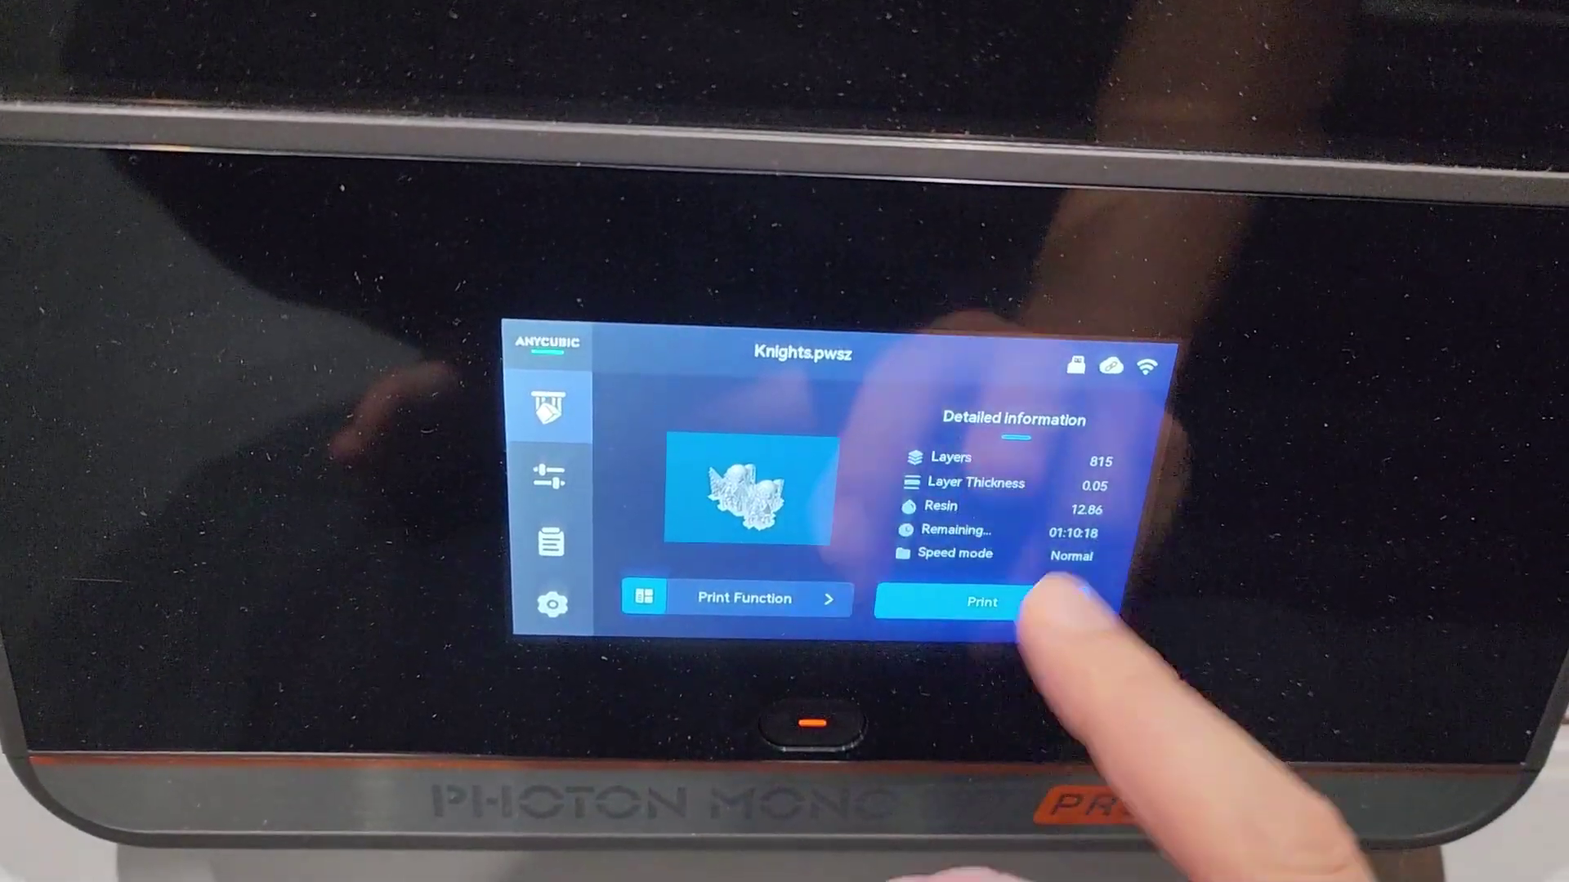